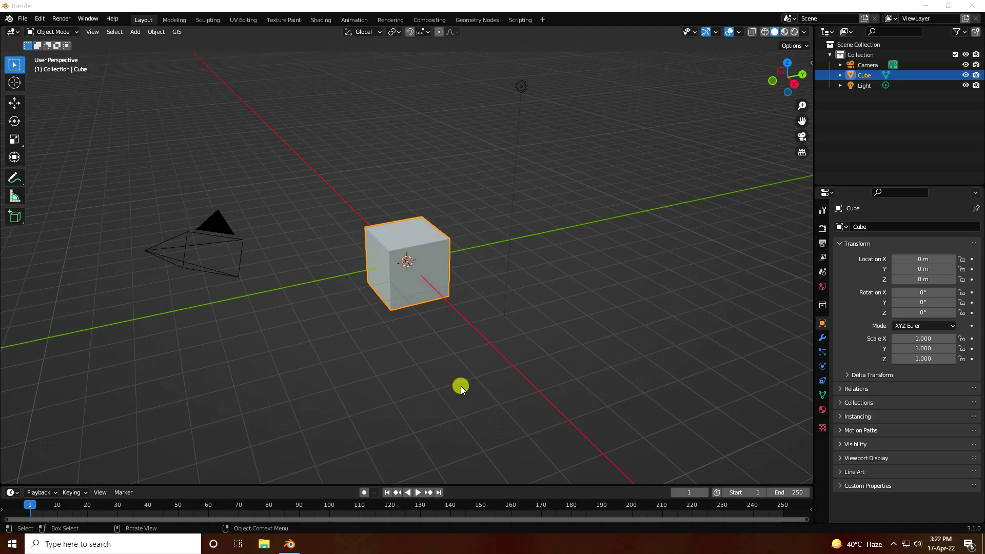
Box-select the default camera, cube and light and delete all three.
drag(130, 115, 666, 383)
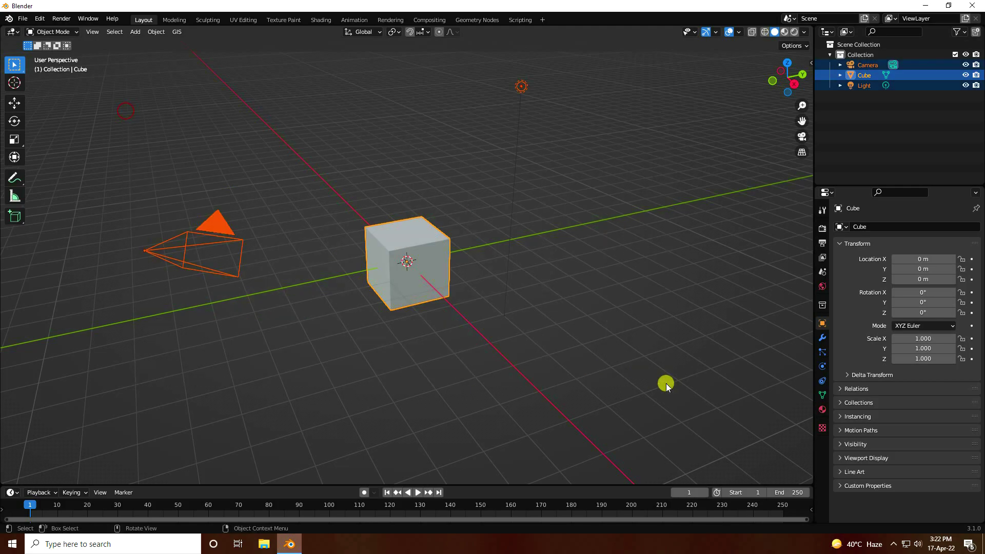
key(Delete)
Add a plane and set its X, Y and Z scale to 5.
click(142, 32)
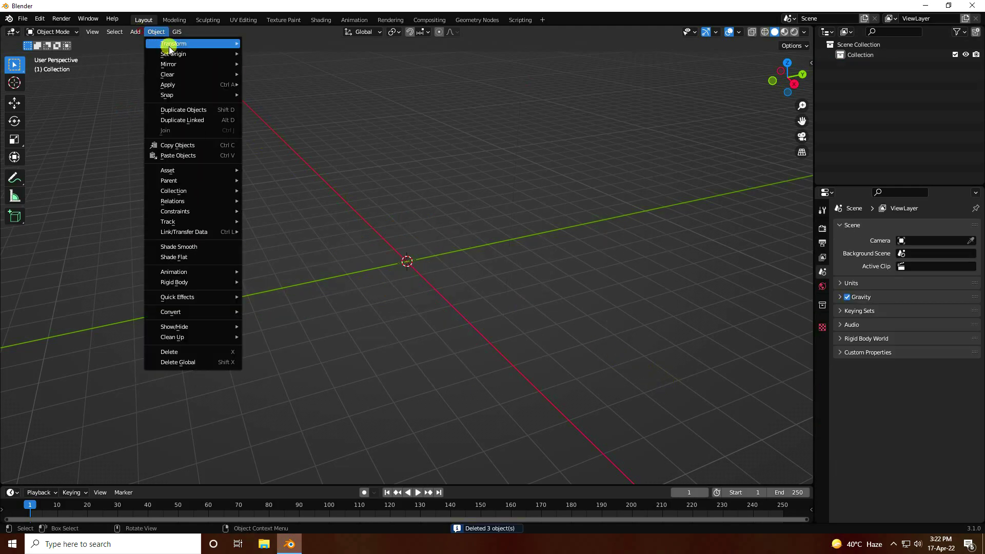
mouse_move(152, 44)
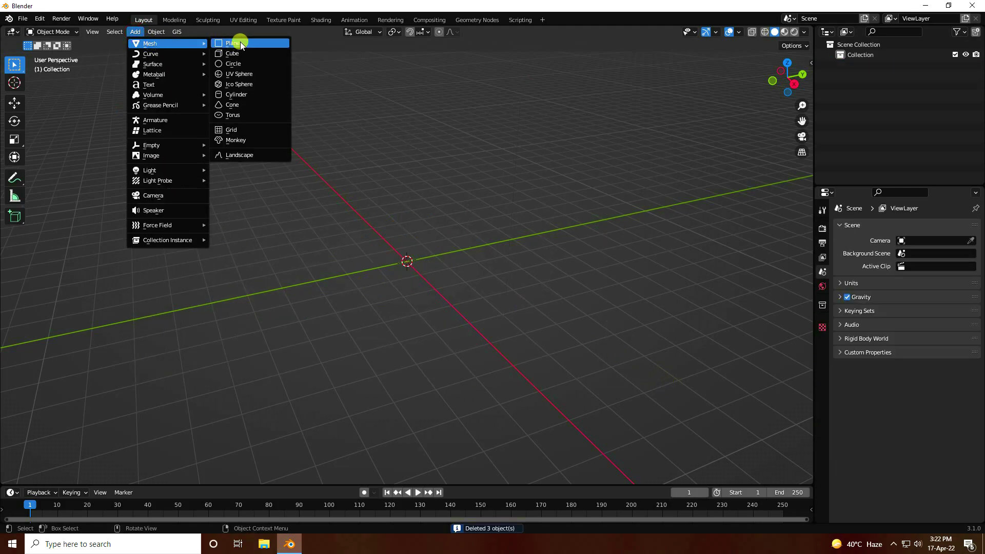
click(239, 43)
click(926, 338)
text(5)
key(Return)
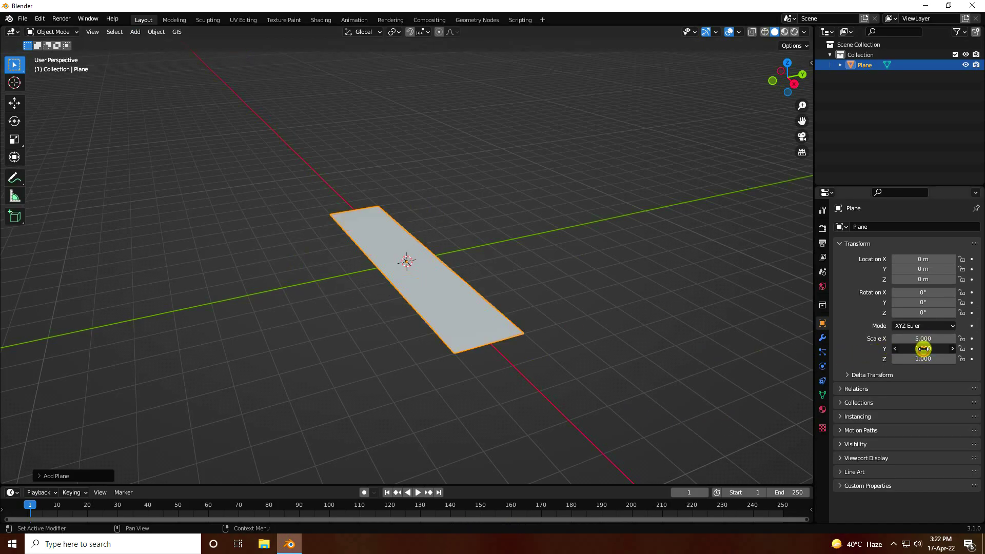
key(Return)
click(930, 359)
text(5)
key(Return)
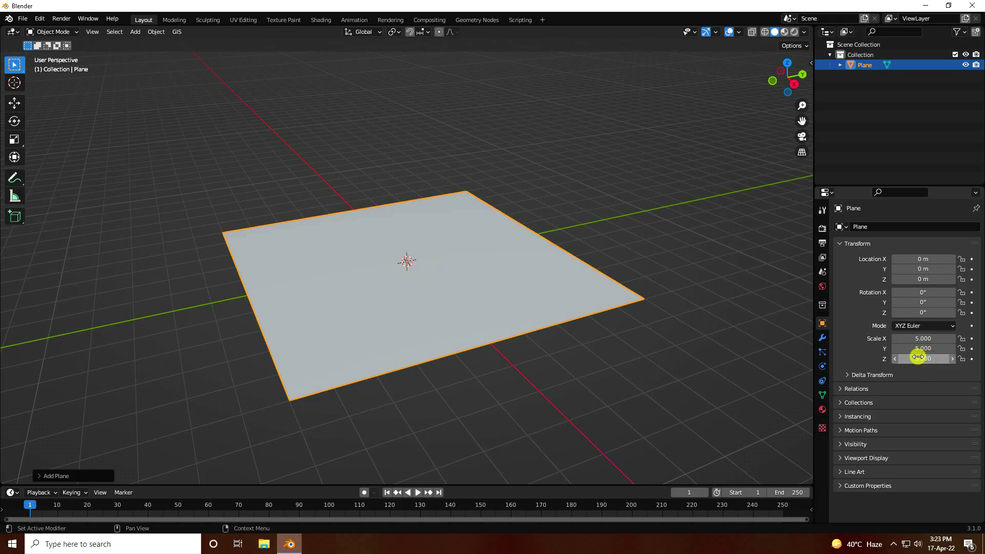
scroll(296, 234, up, 2)
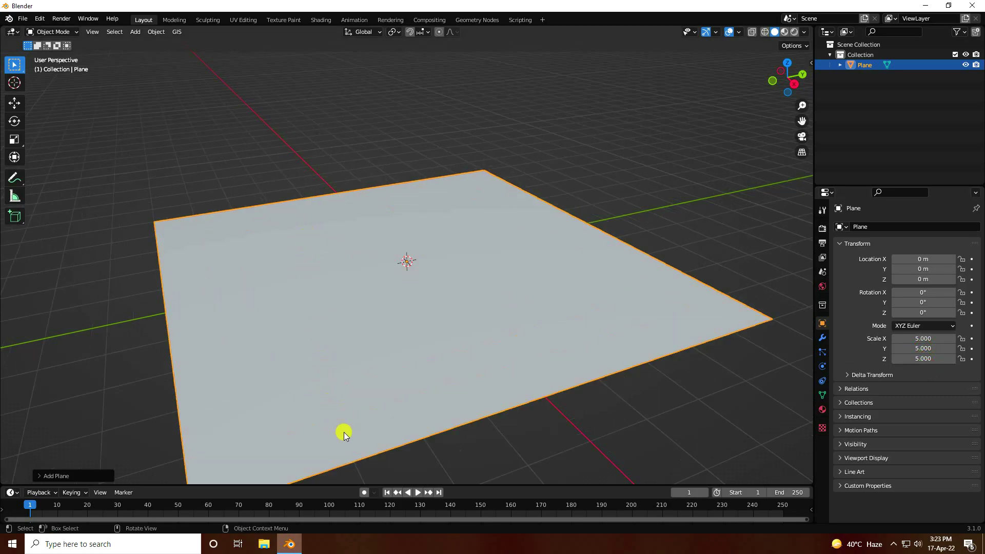
Give the plane a Subdivision Surface modifier with viewport level 3 and render level 5.
click(823, 337)
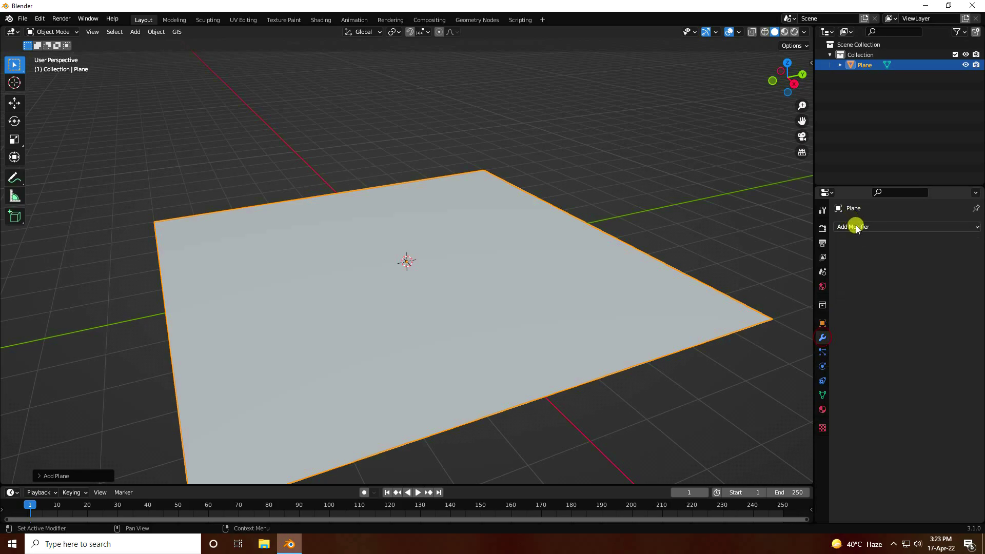
click(855, 226)
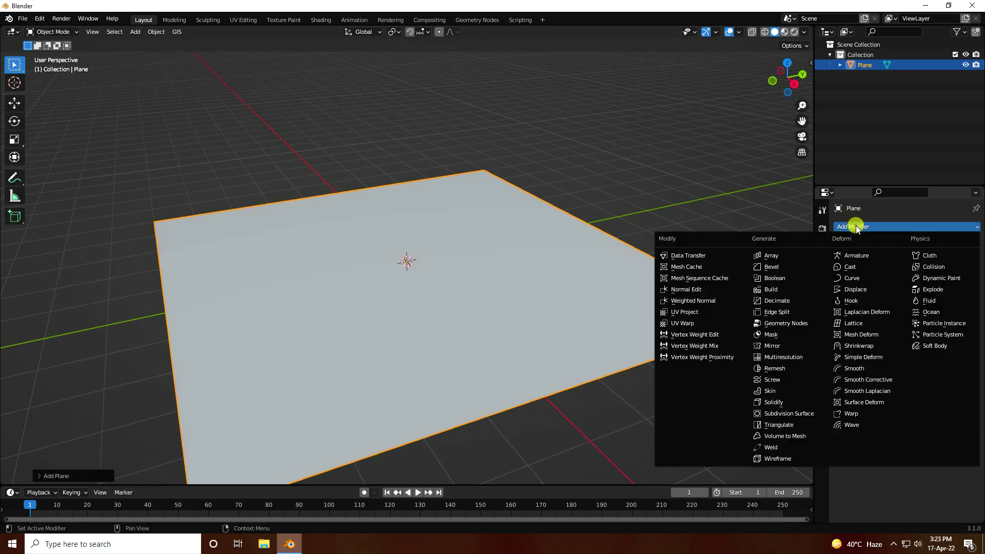
click(788, 415)
drag(928, 279, 965, 287)
click(964, 284)
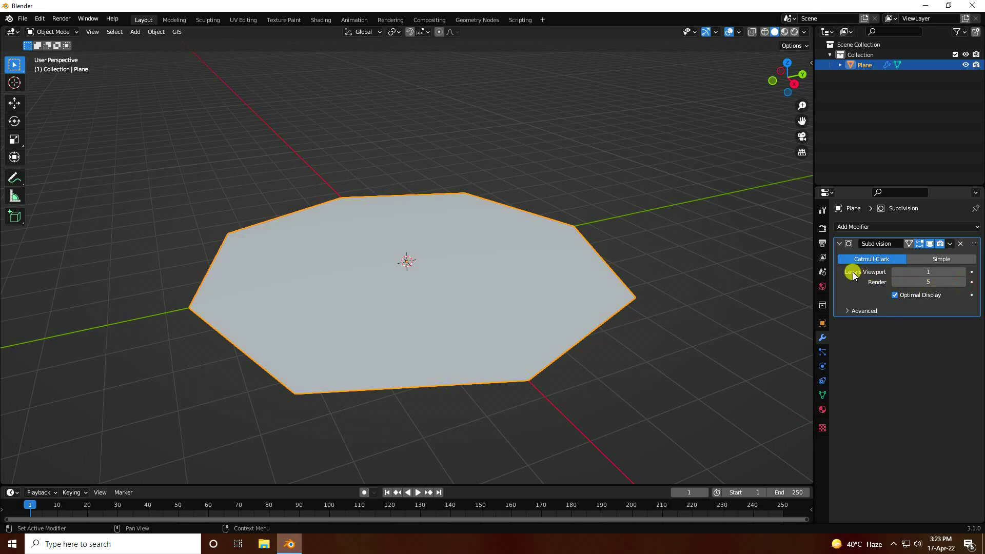
click(963, 273)
click(963, 272)
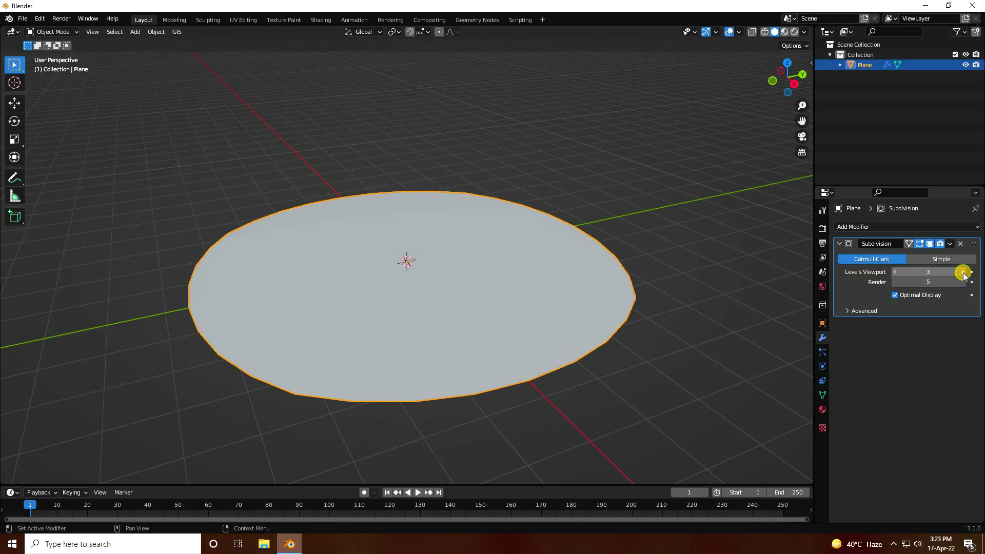
middle_drag(248, 273, 344, 282)
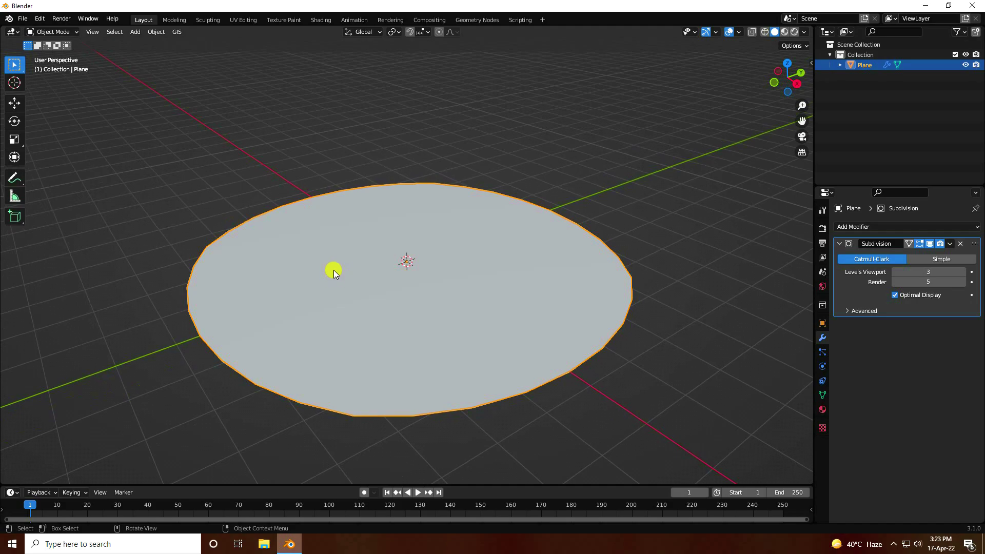
In Edit Mode, subdivide the plane's mesh with 10 cuts.
click(41, 30)
click(47, 54)
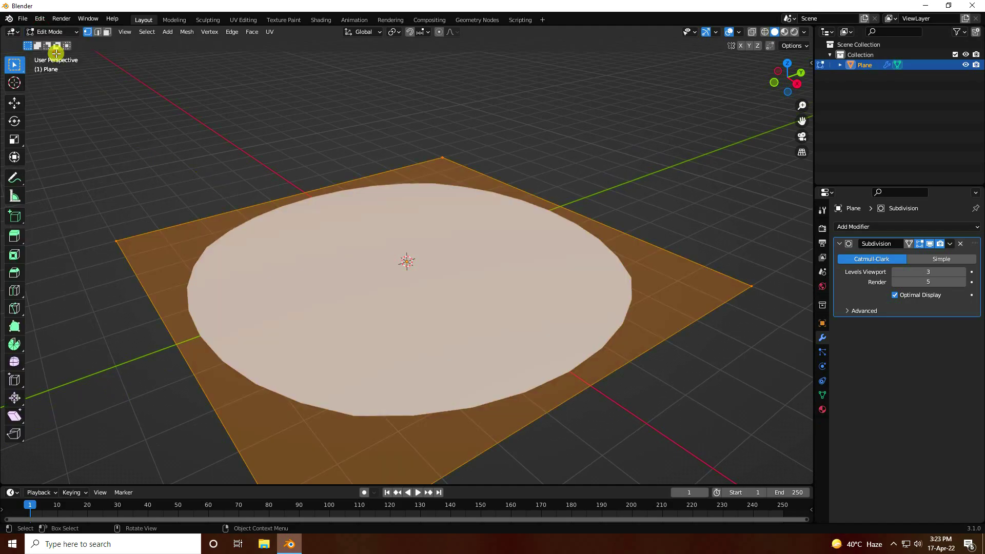
right_click(189, 261)
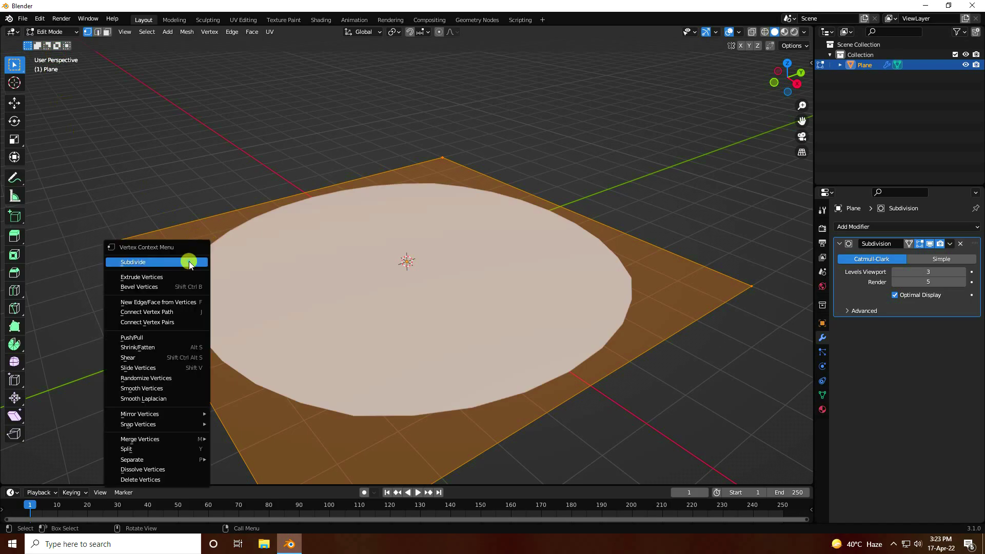
click(161, 263)
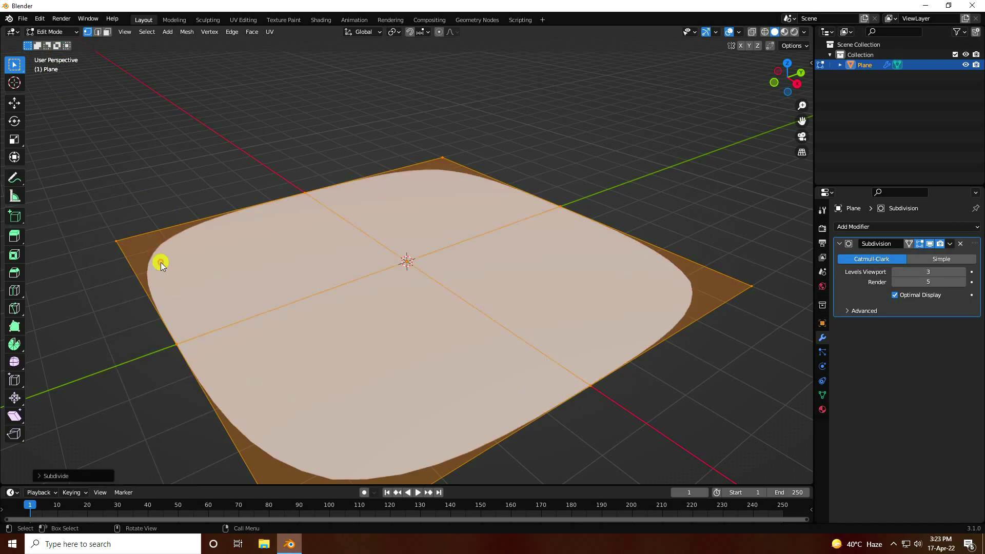
click(55, 474)
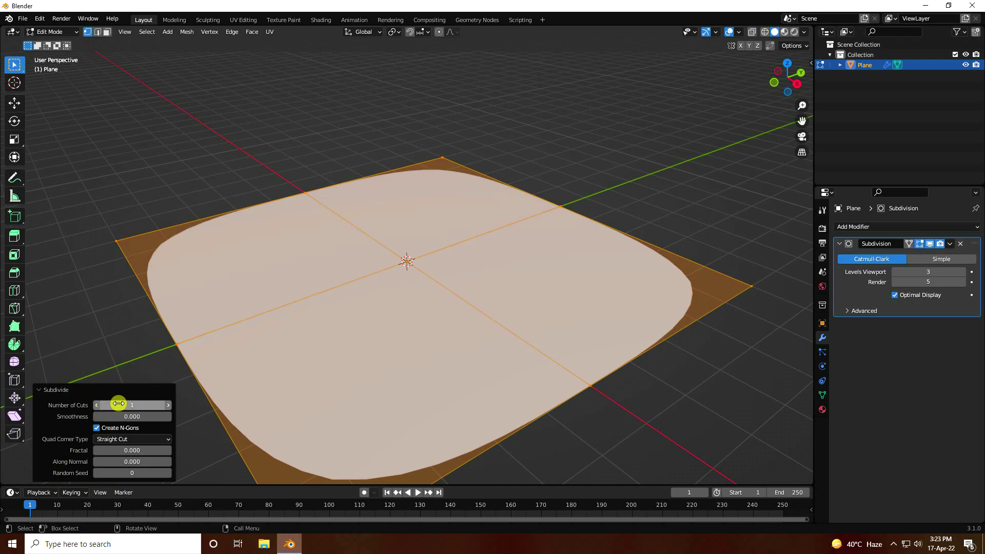
click(169, 404)
click(169, 404)
click(170, 404)
click(169, 404)
click(169, 404)
click(169, 405)
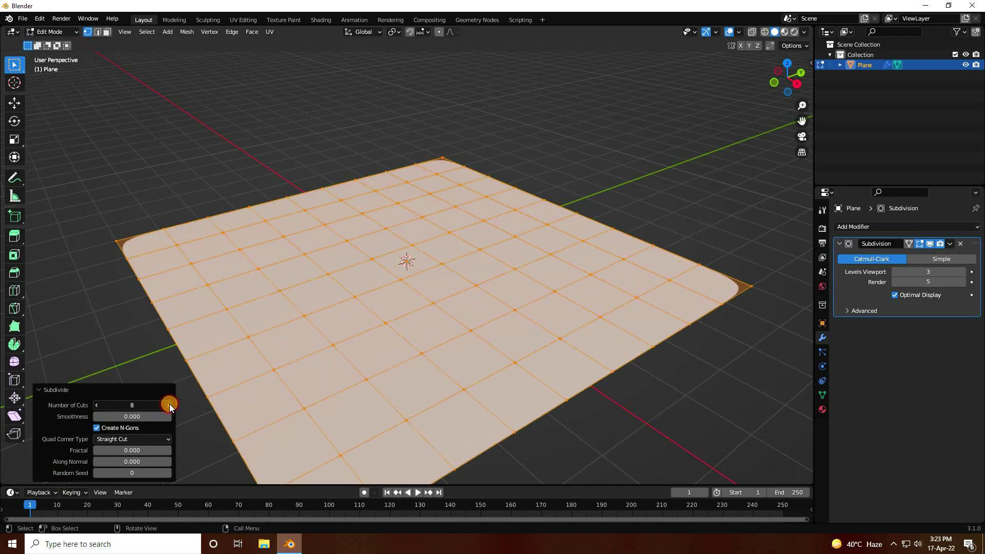
click(169, 404)
click(169, 404)
click(169, 404)
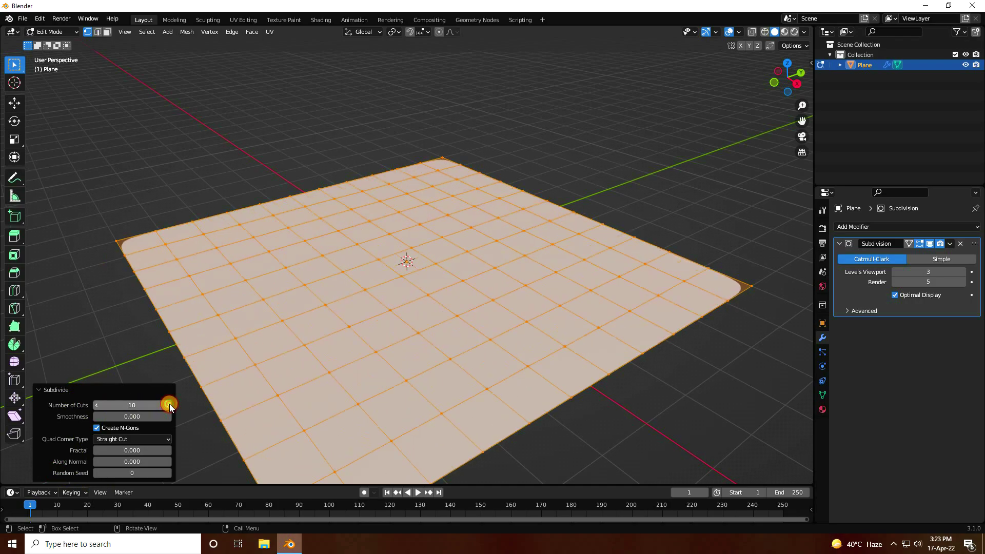
Subdivide the mesh a second time with 10 cuts and return to Object Mode.
right_click(206, 259)
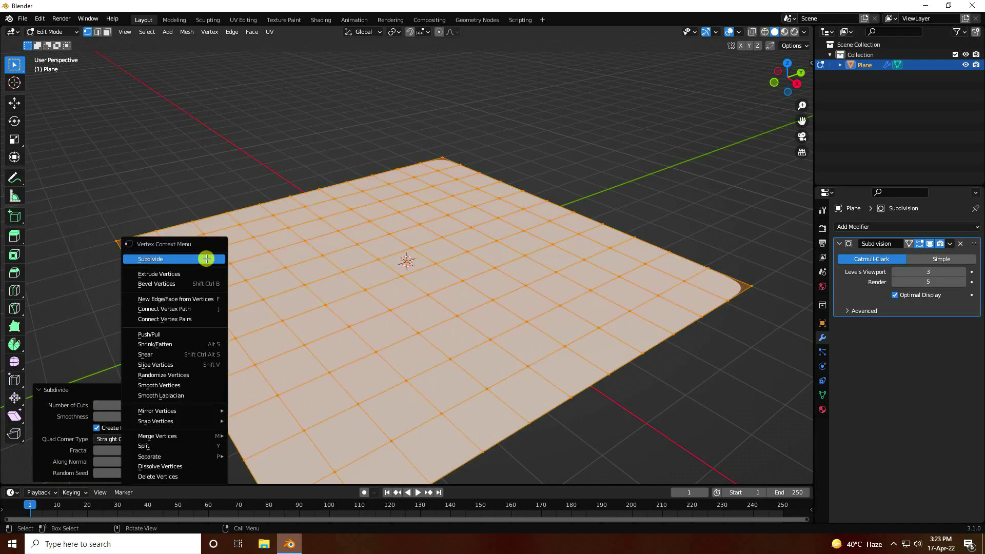
click(169, 260)
click(169, 404)
click(170, 404)
click(169, 404)
click(170, 404)
click(169, 404)
click(169, 404)
click(169, 404)
click(169, 404)
click(169, 404)
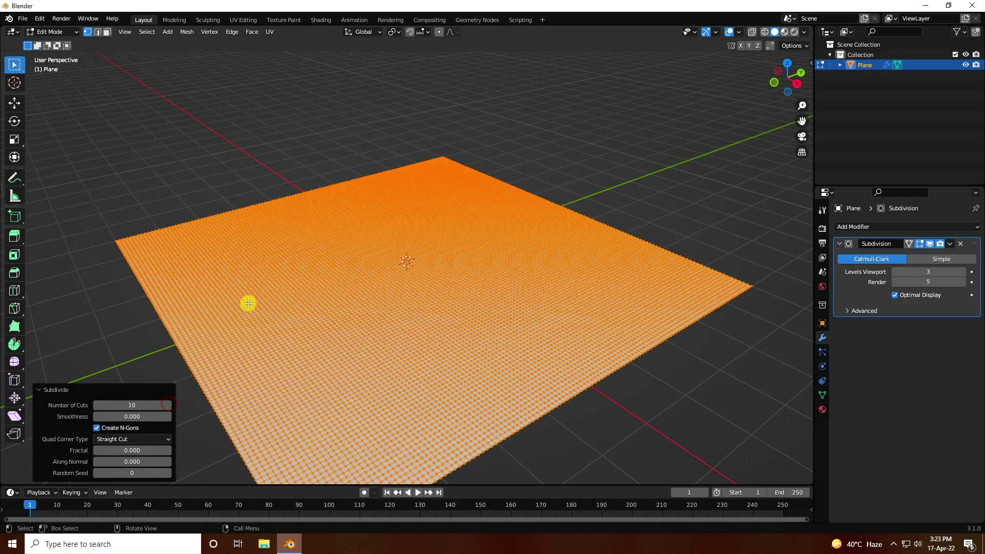
click(14, 103)
click(51, 31)
click(53, 46)
middle_drag(162, 243, 193, 287)
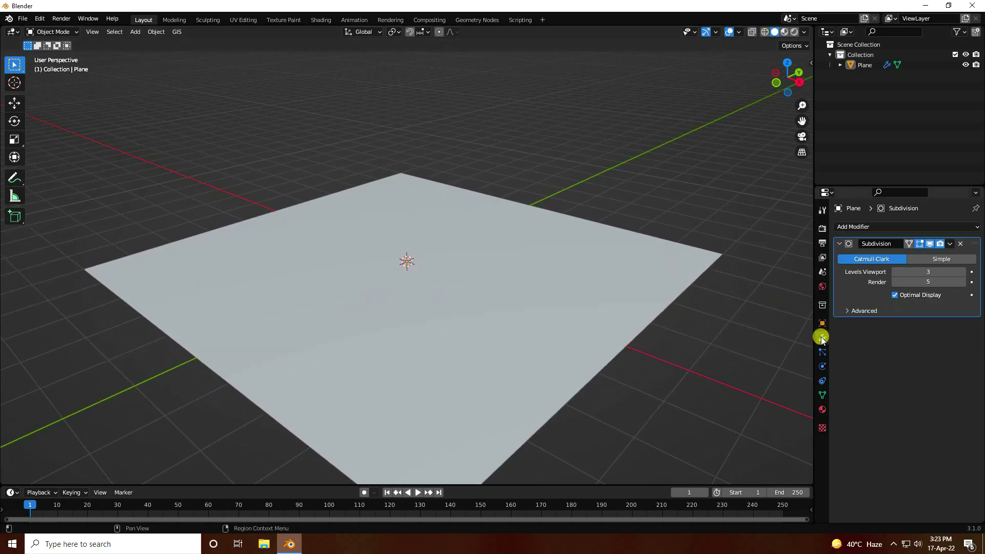
click(843, 227)
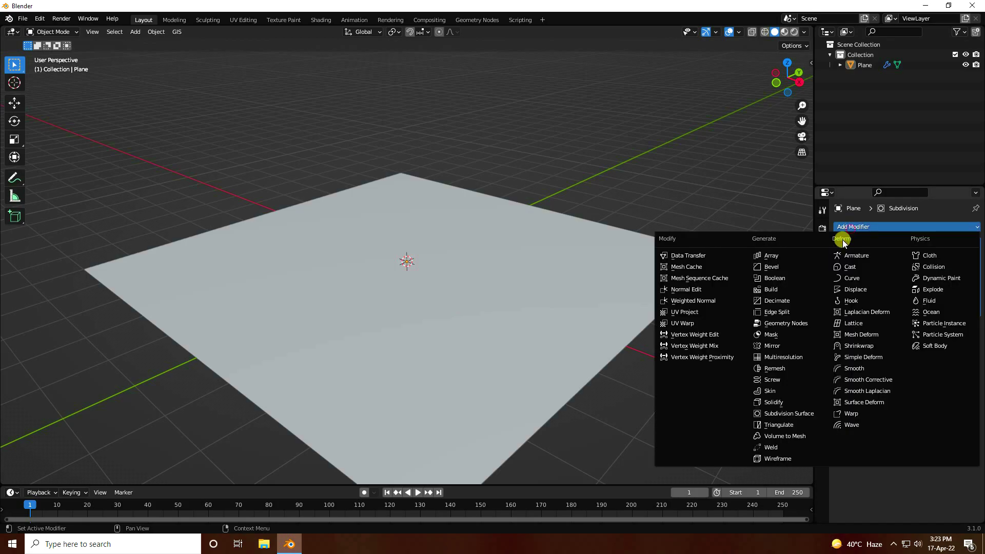
click(864, 290)
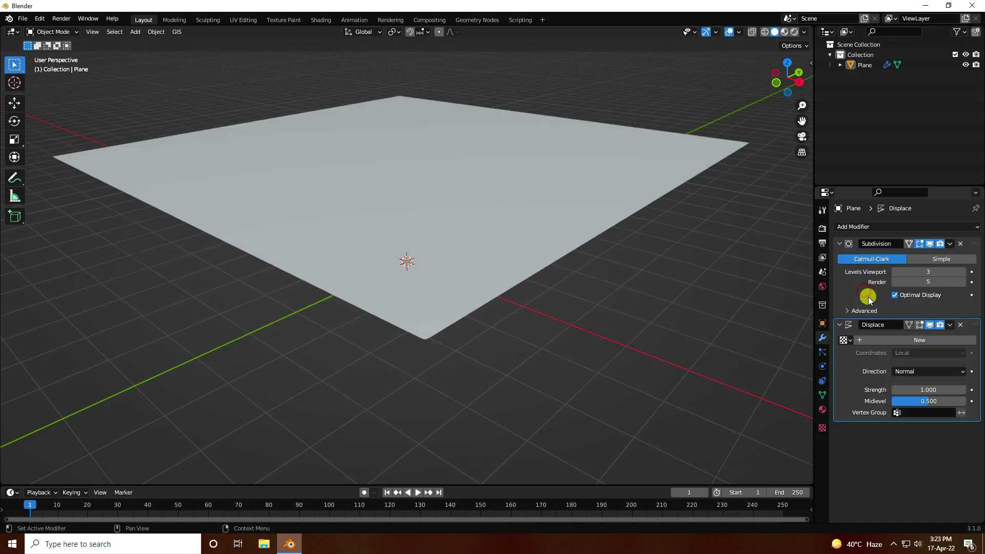
click(929, 340)
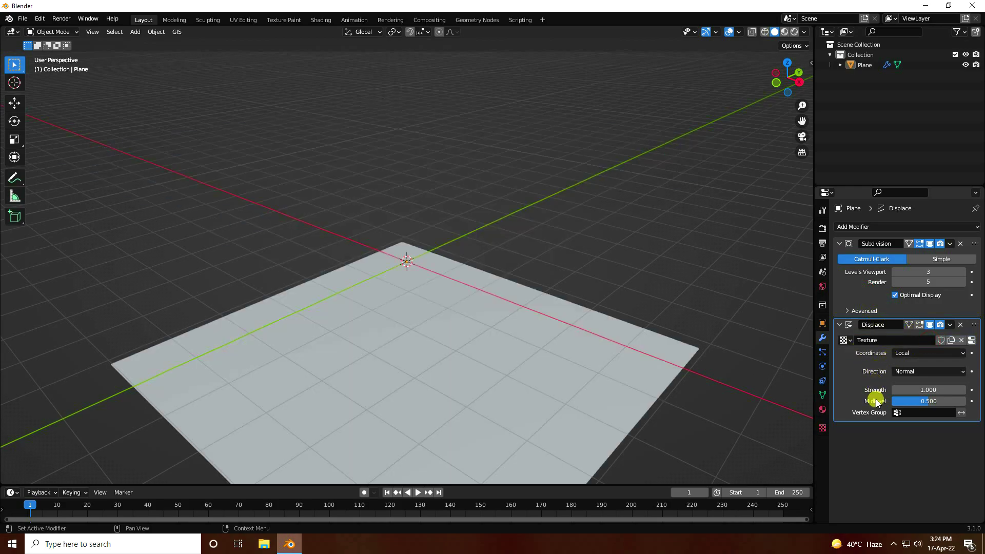
click(821, 428)
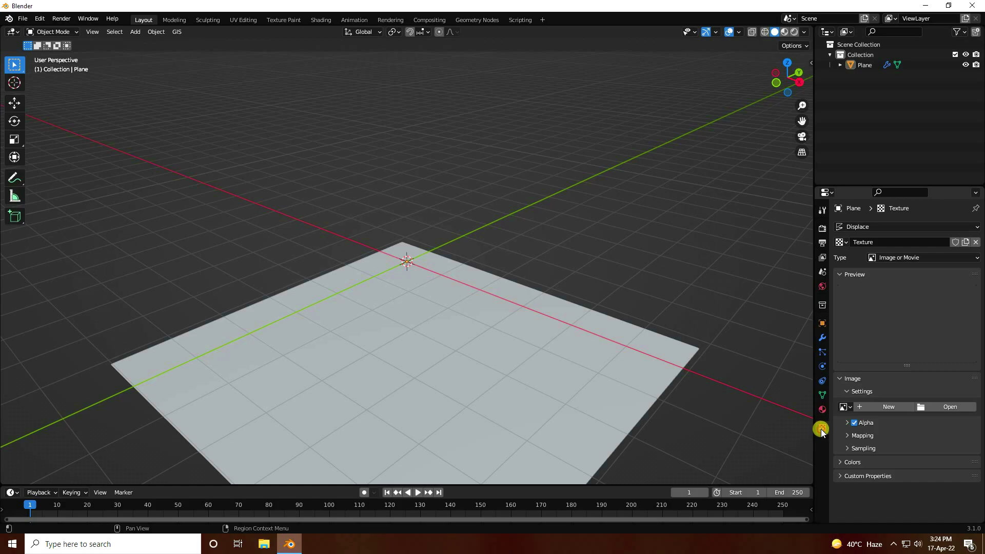
click(963, 407)
click(327, 263)
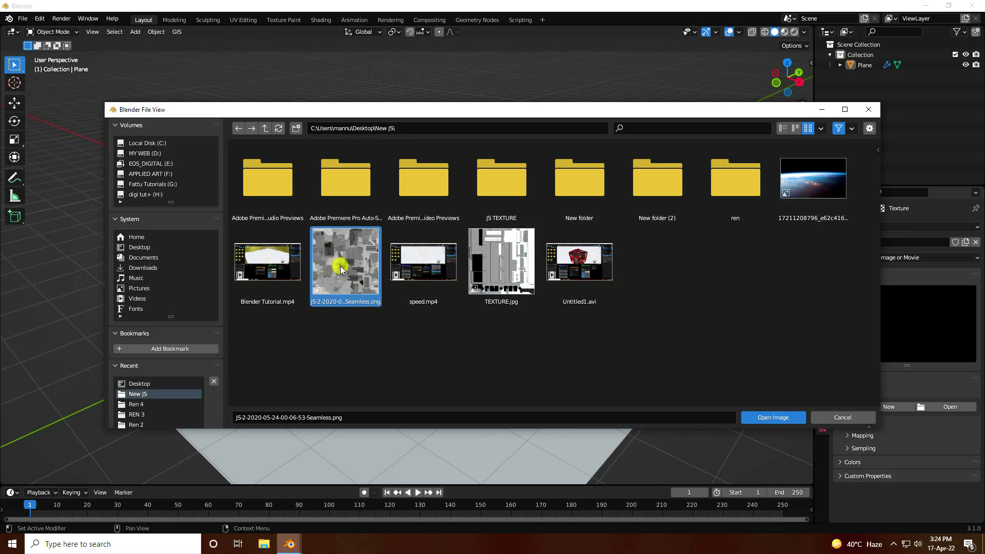
click(762, 414)
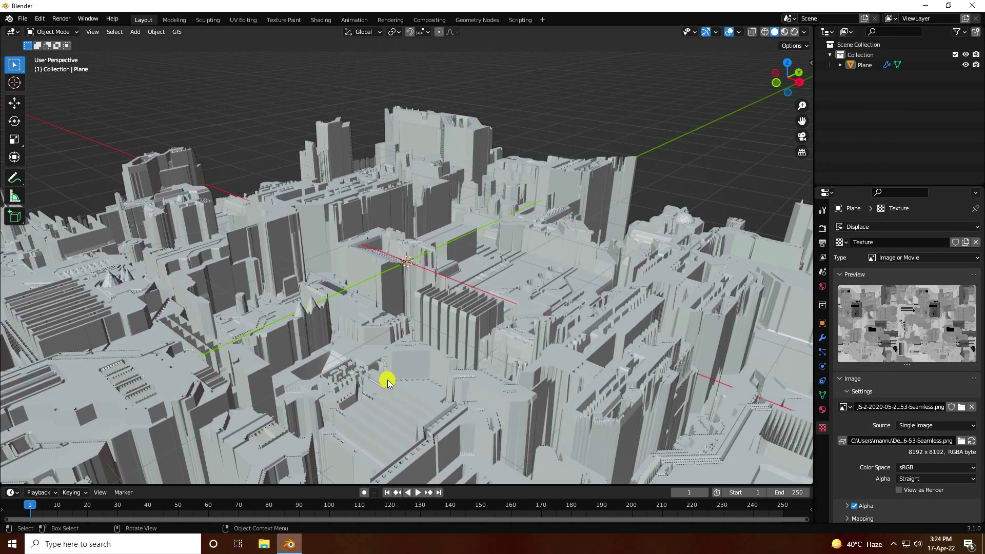
middle_drag(389, 355, 370, 276)
scroll(369, 301, down, 5)
scroll(413, 270, up, 3)
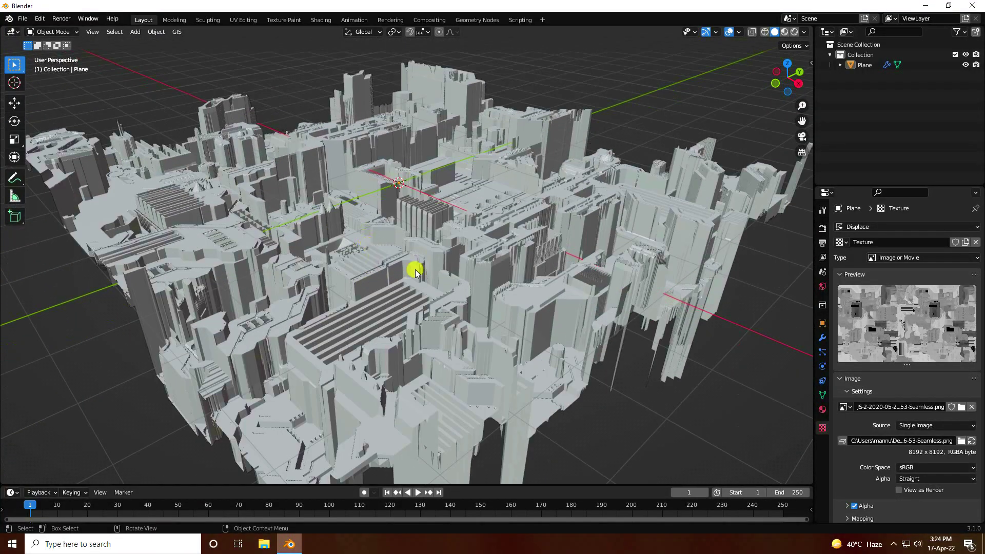
click(822, 337)
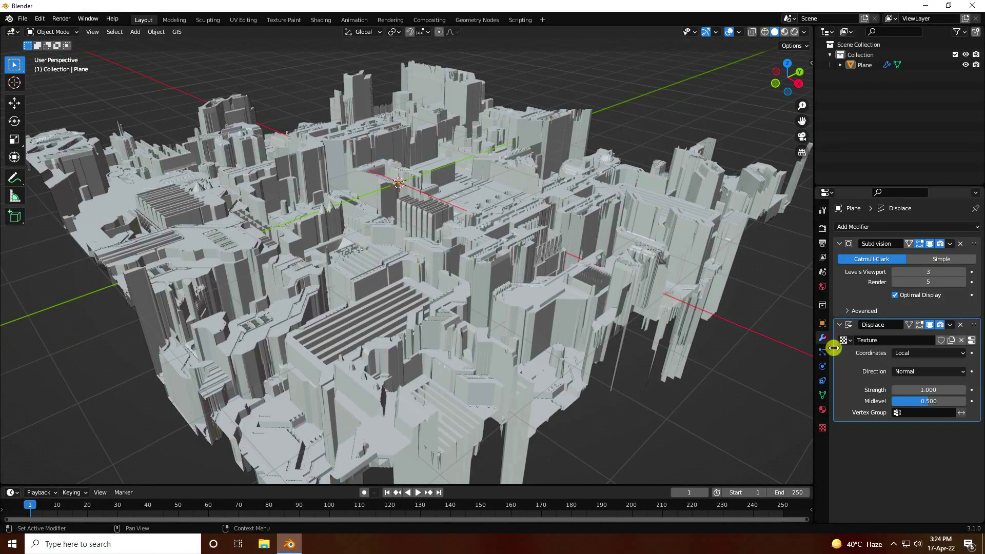
click(931, 390)
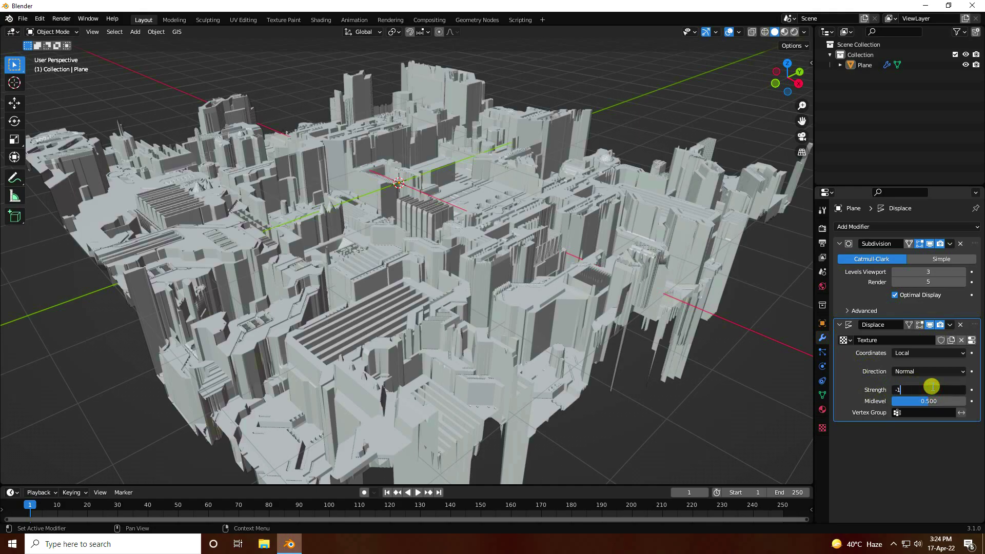
text(-1)
key(Return)
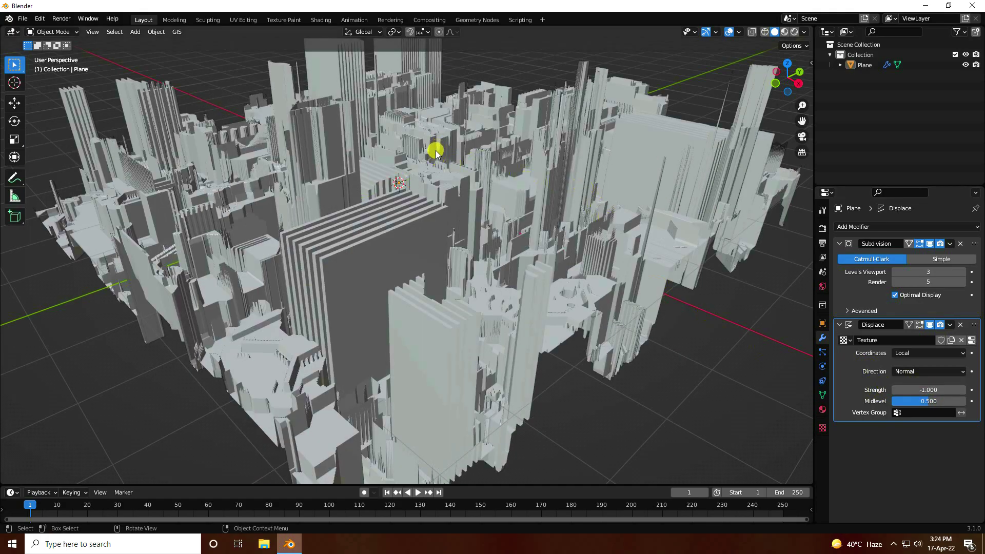
middle_drag(435, 152, 436, 214)
scroll(431, 252, up, 3)
middle_drag(430, 253, 316, 263)
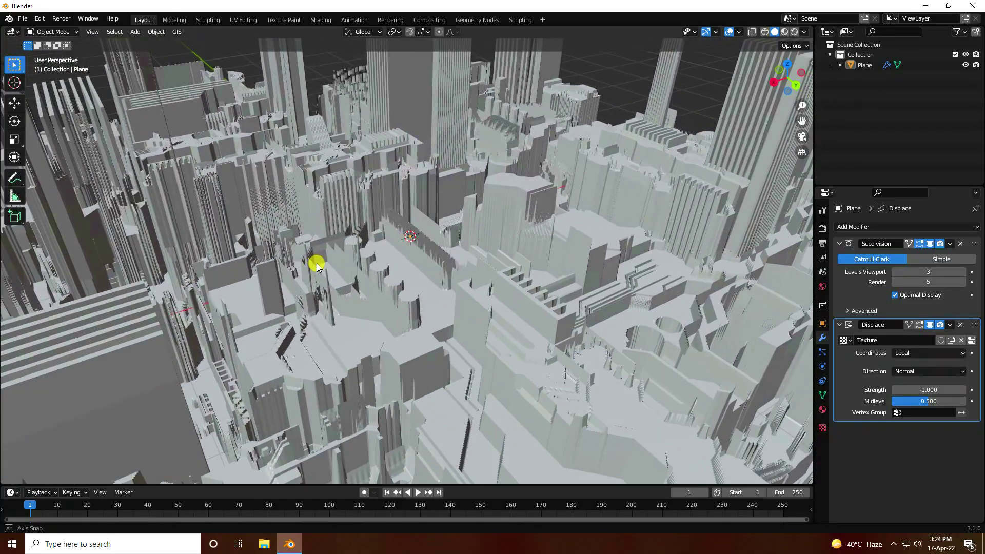
scroll(371, 250, down, 2)
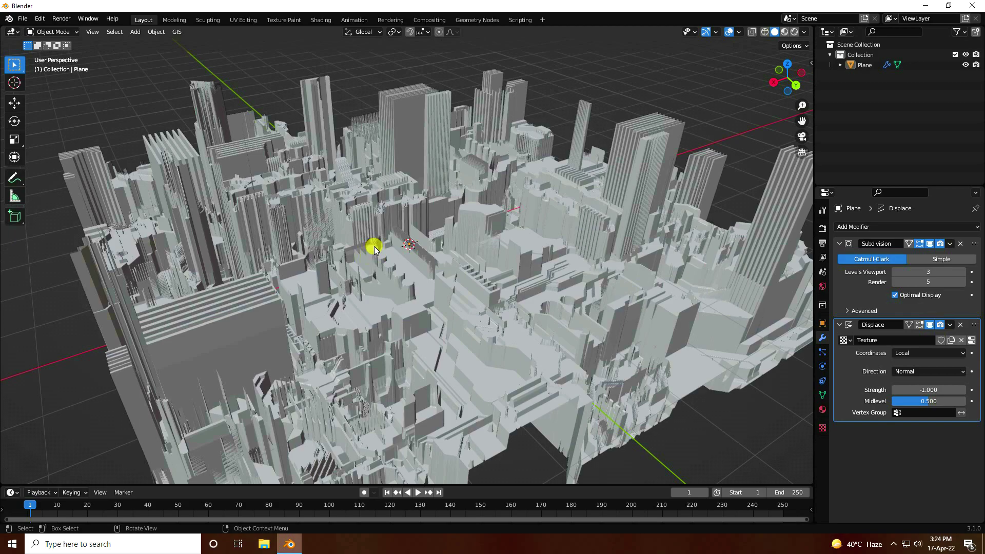
scroll(374, 250, up, 3)
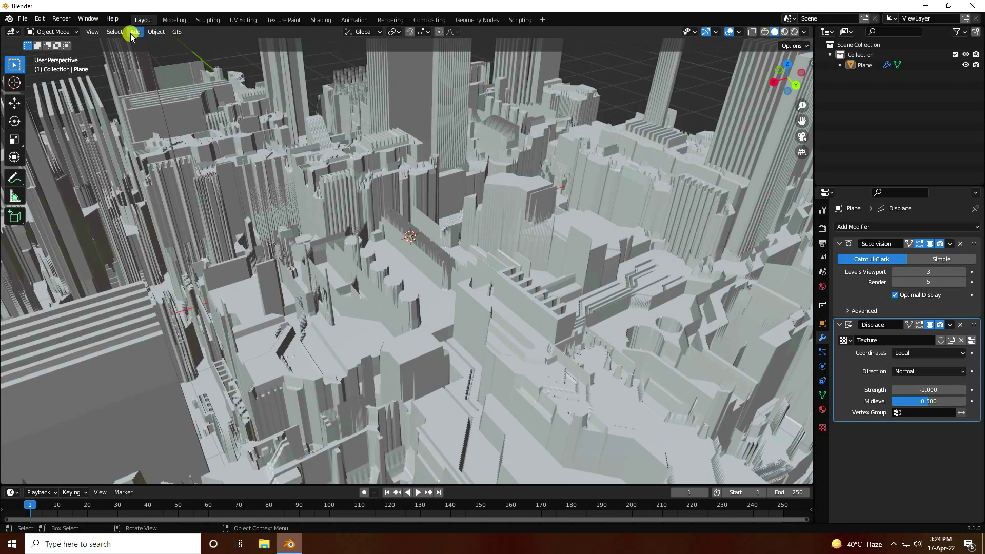
Add a second plane, Plane.001, scaled 5 × 5 × 1.
click(133, 33)
mouse_move(154, 43)
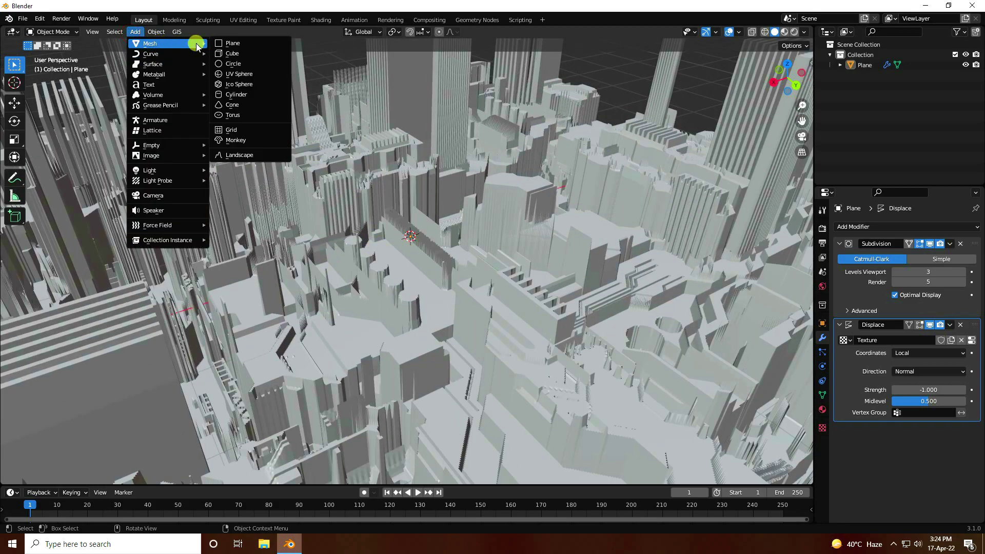
click(241, 44)
click(822, 323)
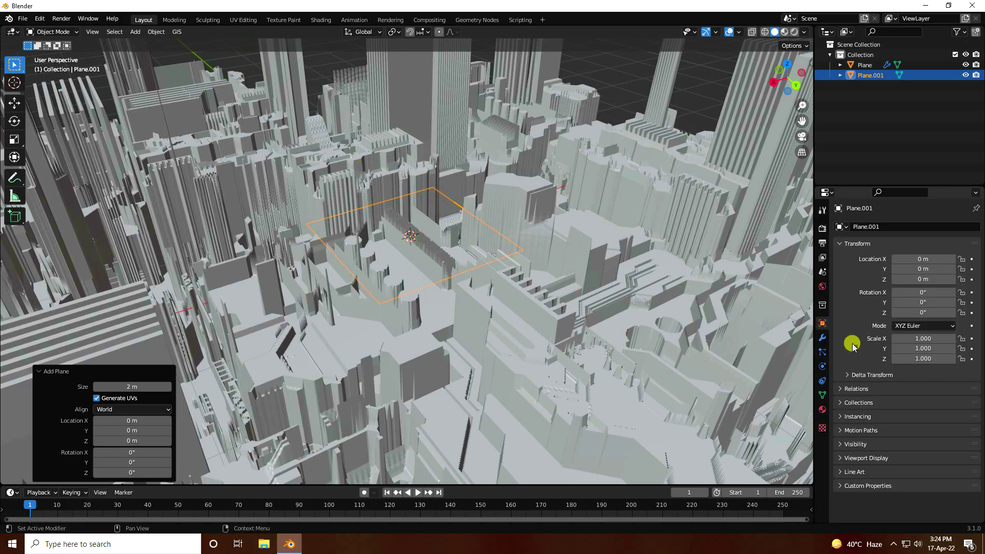
click(912, 349)
text(5)
click(920, 359)
click(920, 358)
text(1.0)
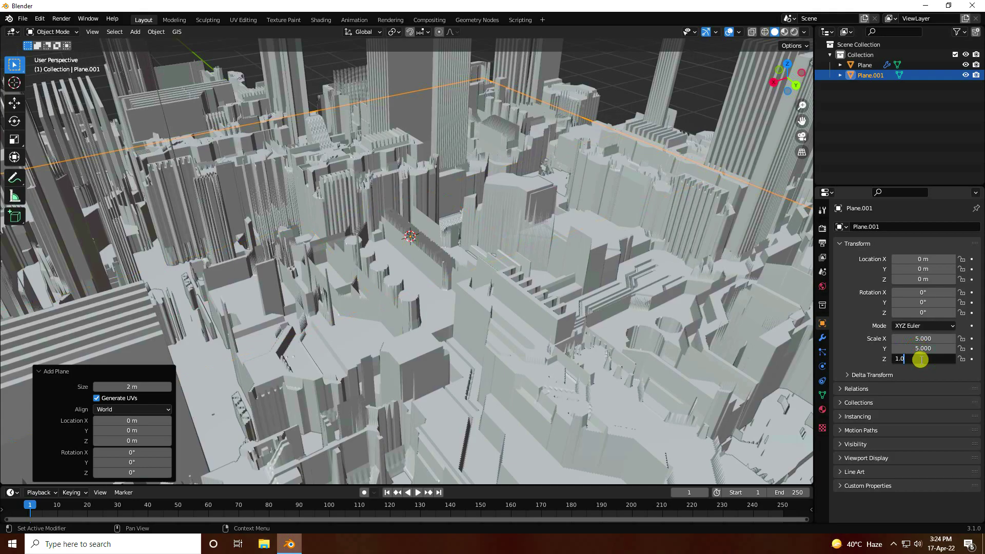
key(Return)
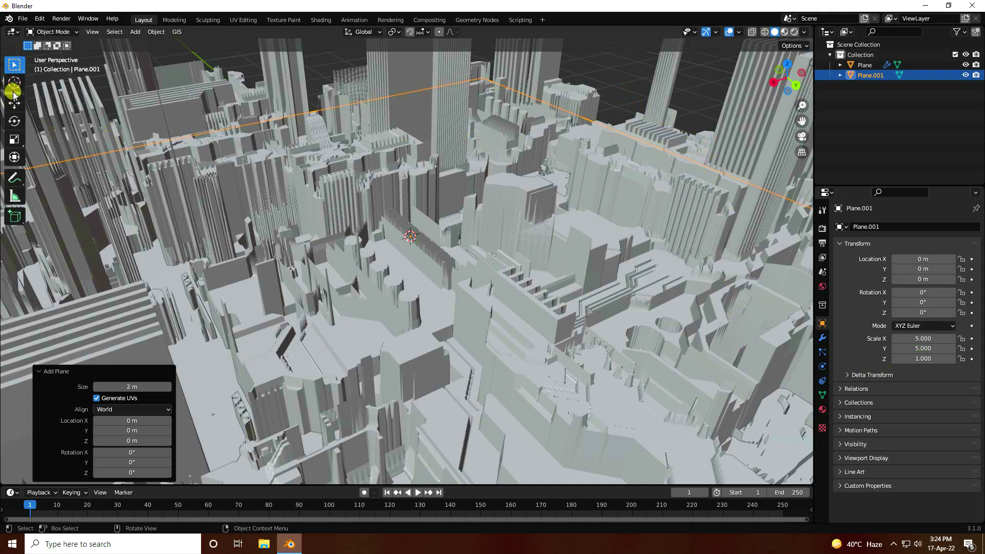
Move Plane.001 down along Z to about -0.134 m beneath the city.
click(15, 104)
middle_drag(474, 242, 440, 258)
drag(401, 202, 411, 213)
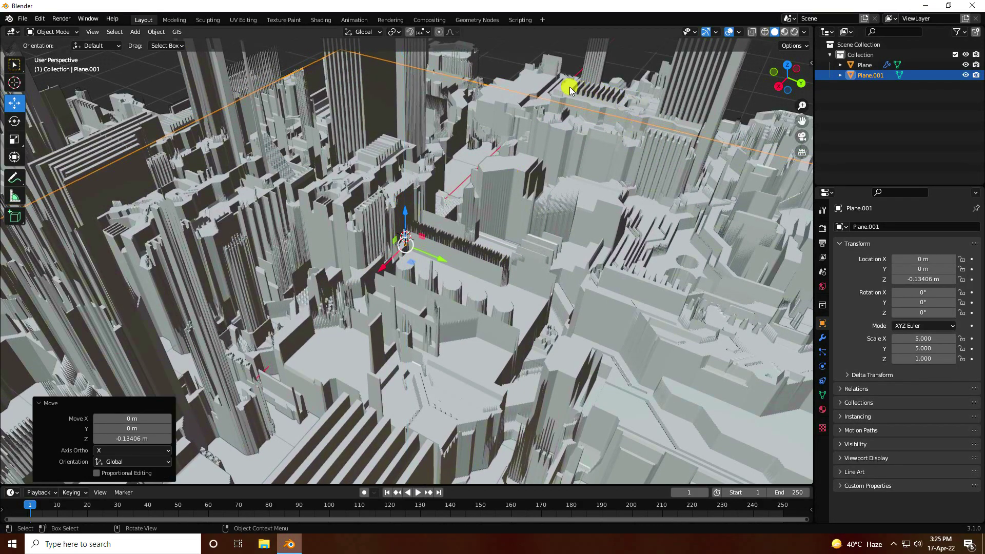
click(494, 131)
middle_drag(494, 131, 507, 306)
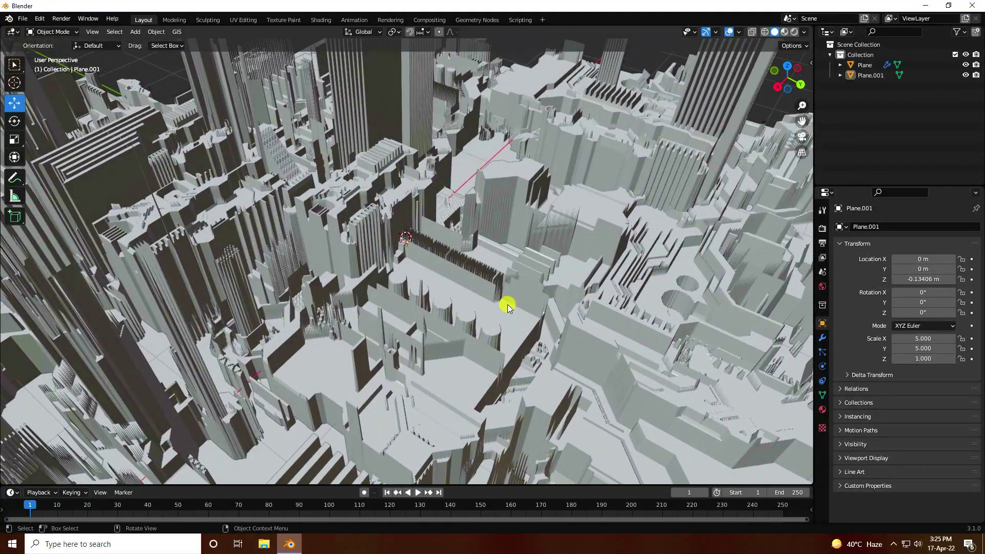
click(467, 164)
Add a 2 m cube at the origin and switch it to Edit Mode.
click(135, 32)
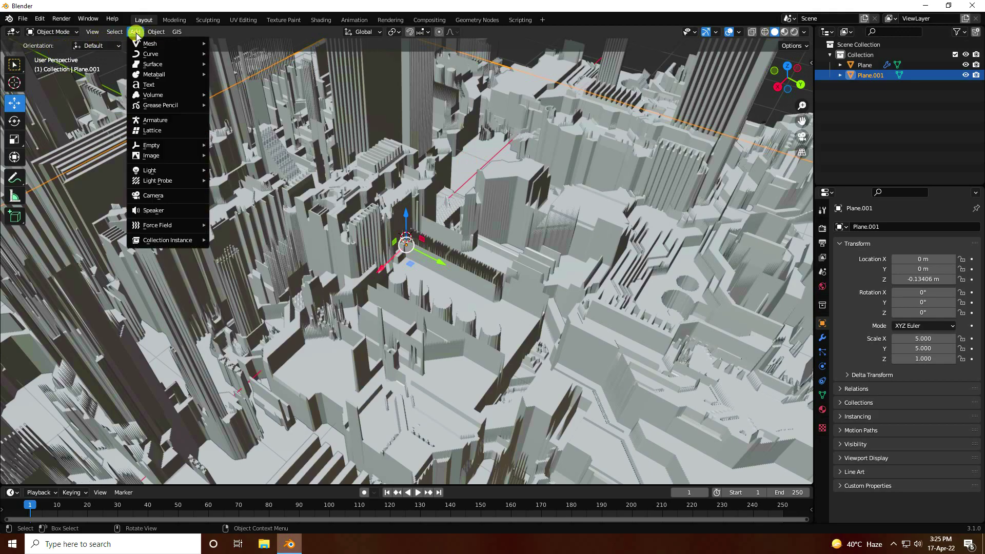
mouse_move(153, 45)
click(259, 53)
scroll(352, 275, down, 5)
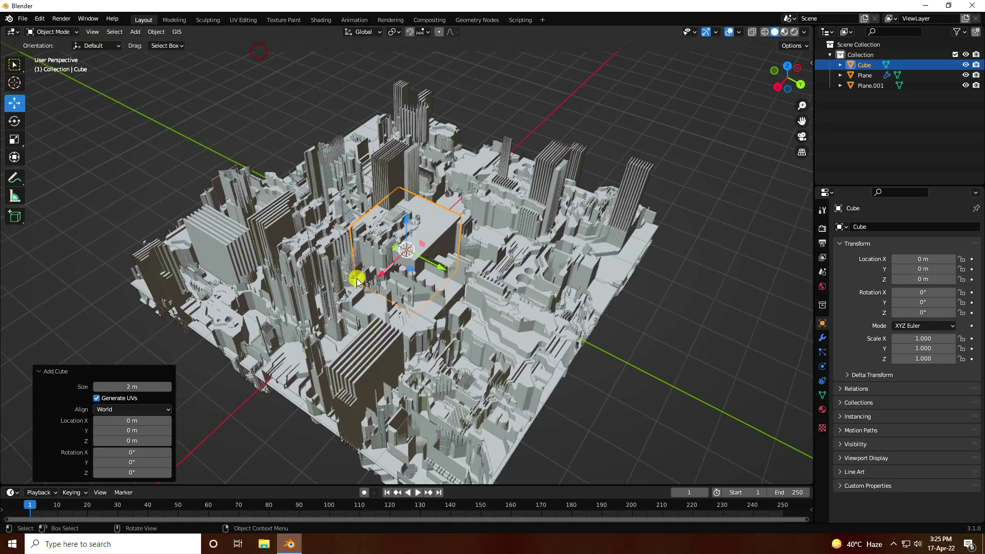
scroll(405, 285, up, 2)
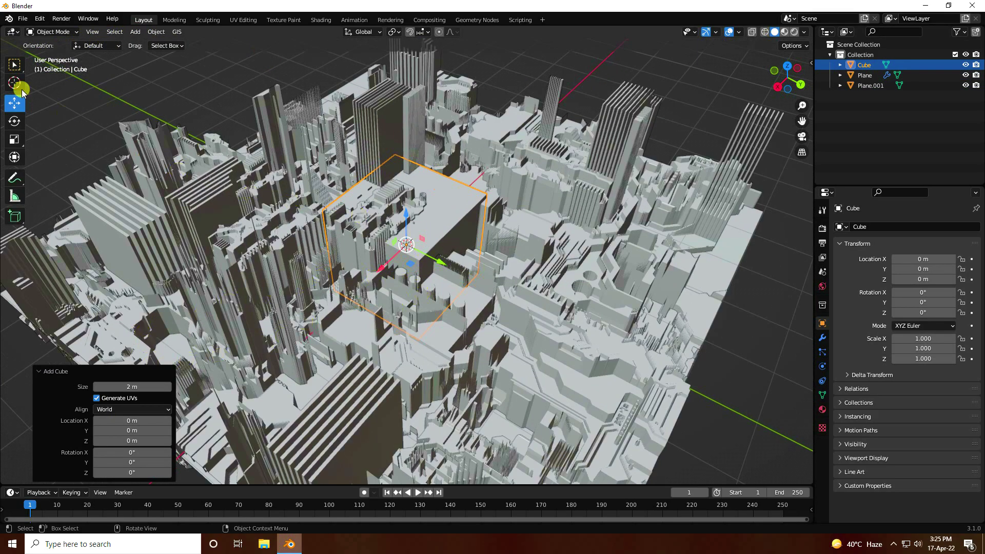
click(41, 33)
click(47, 56)
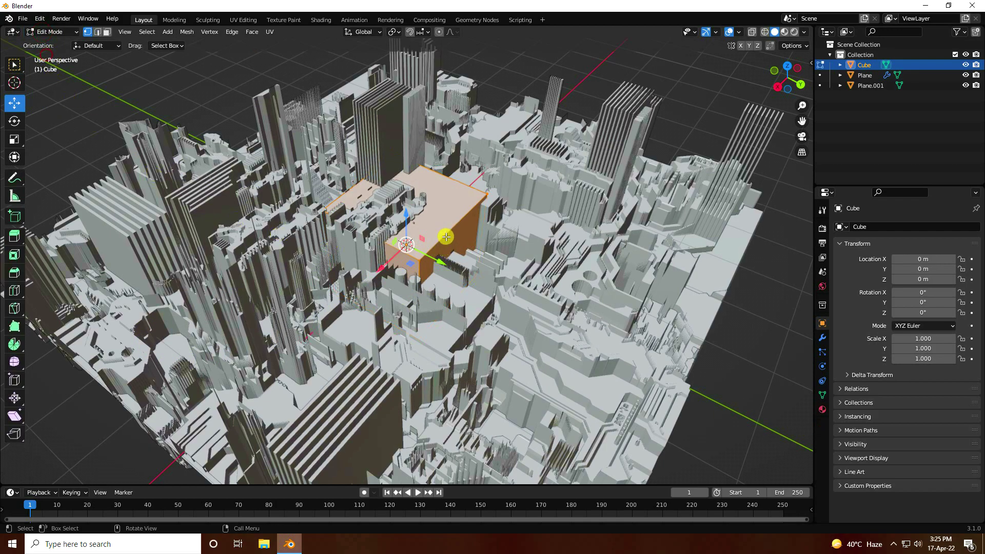
Subdivide the cube's mesh with 10 cuts and return to Object Mode.
right_click(439, 216)
click(385, 217)
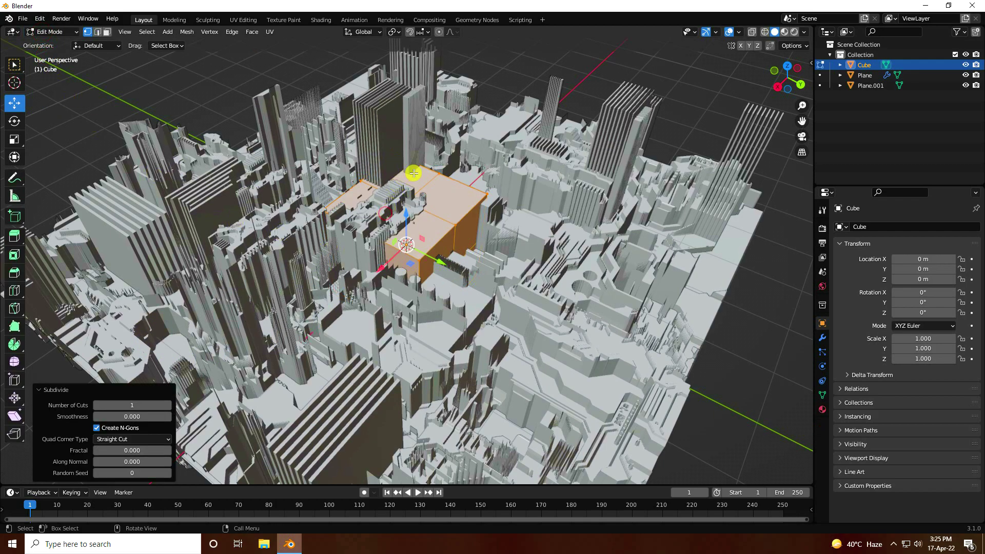
scroll(403, 183, up, 2)
click(170, 405)
click(170, 405)
click(169, 405)
click(169, 405)
click(170, 405)
click(170, 405)
click(169, 405)
click(169, 406)
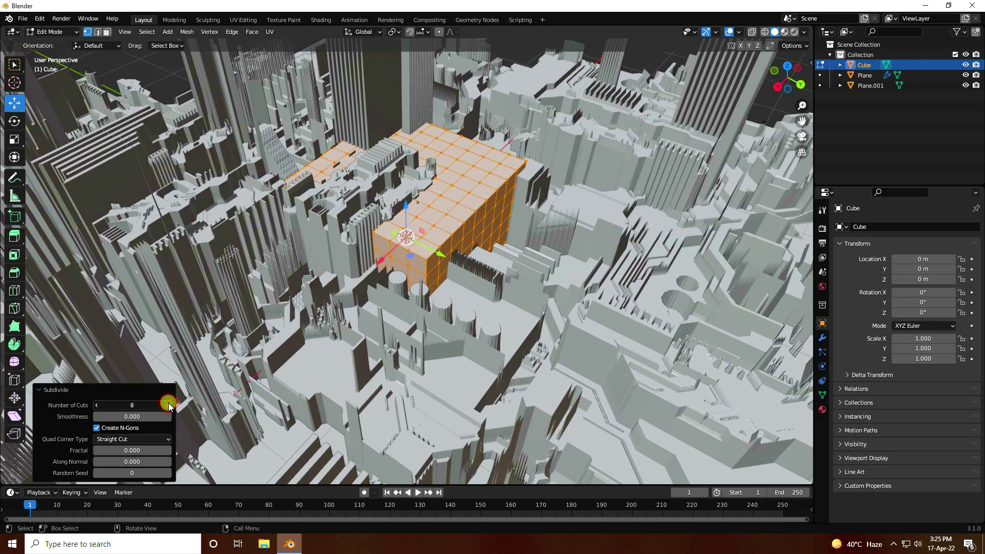
click(169, 405)
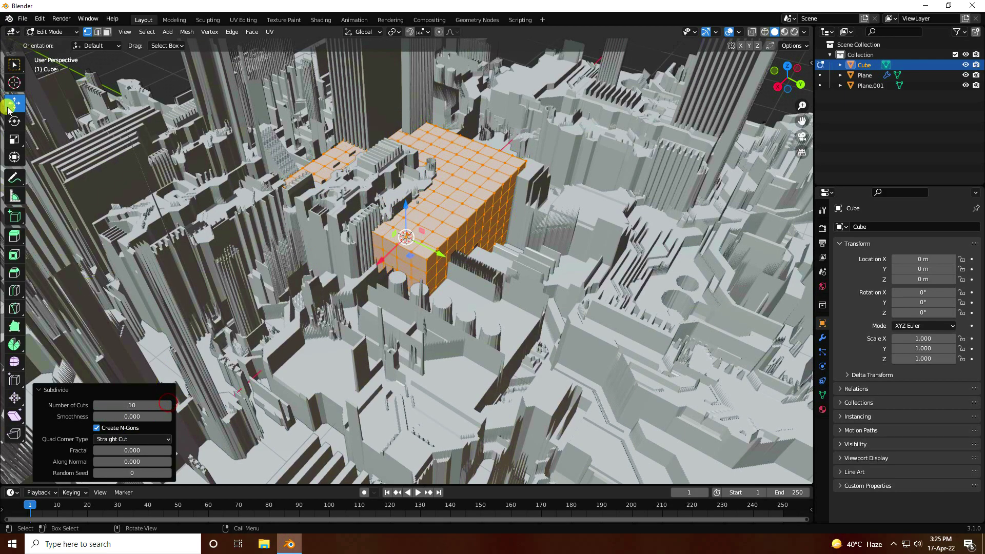
click(51, 32)
click(53, 44)
scroll(361, 256, down, 5)
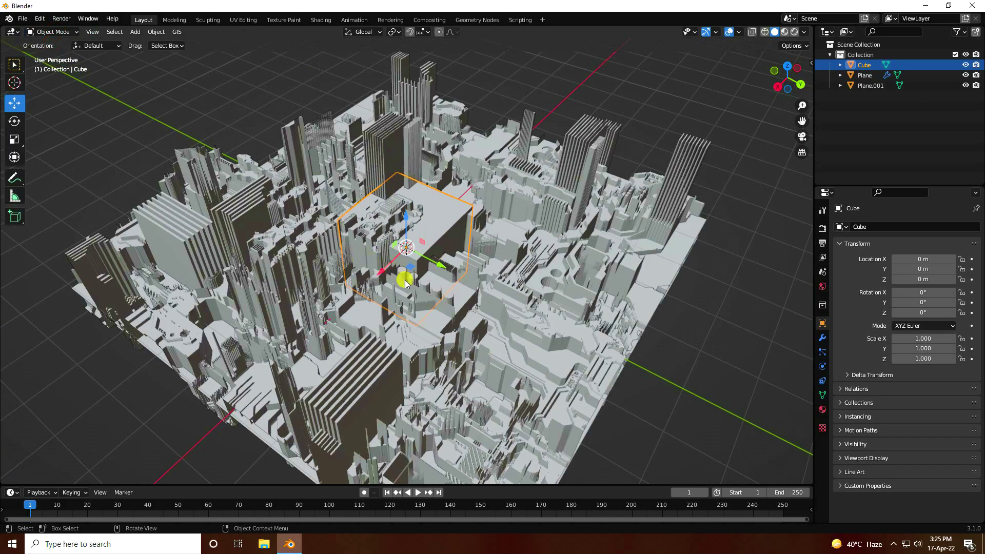
Scale the cube up to 6.439 so it surrounds the city.
click(440, 212)
click(440, 212)
key(s)
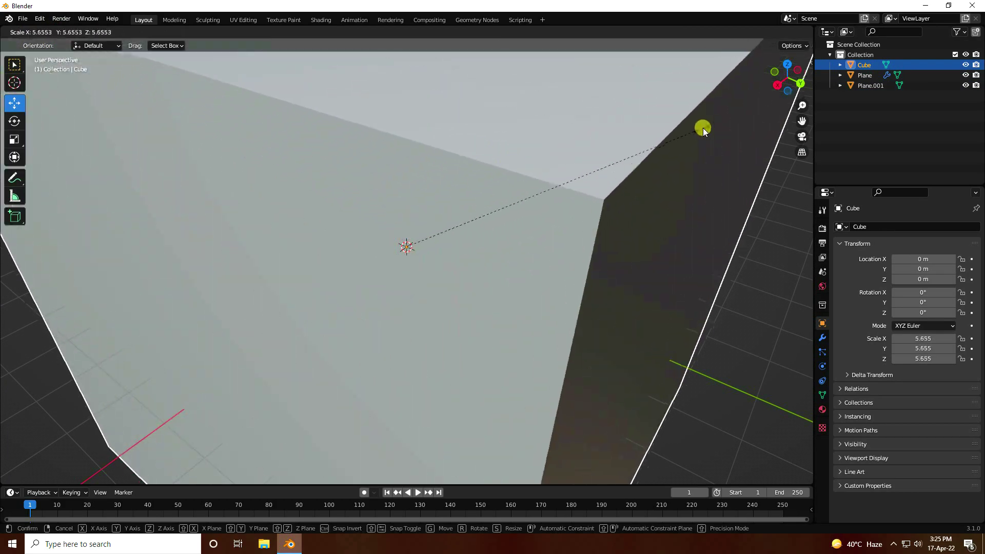
click(738, 114)
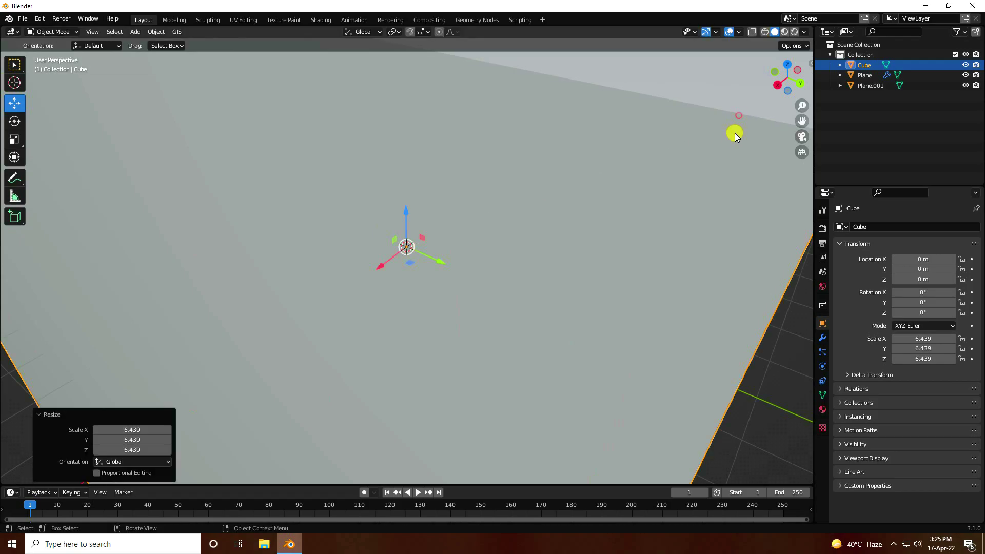
Add a Wireframe modifier to the cube with 0.002 m thickness.
click(822, 336)
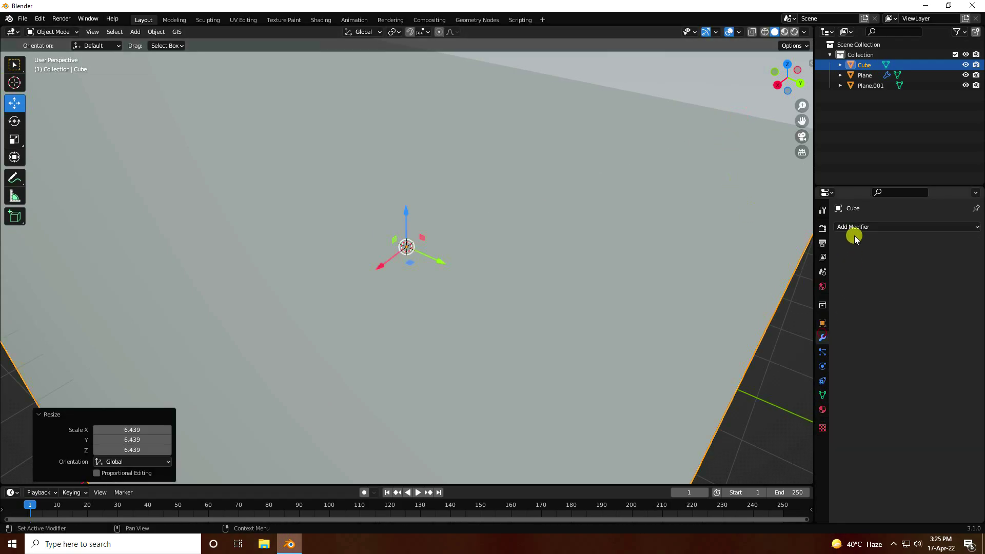
click(854, 227)
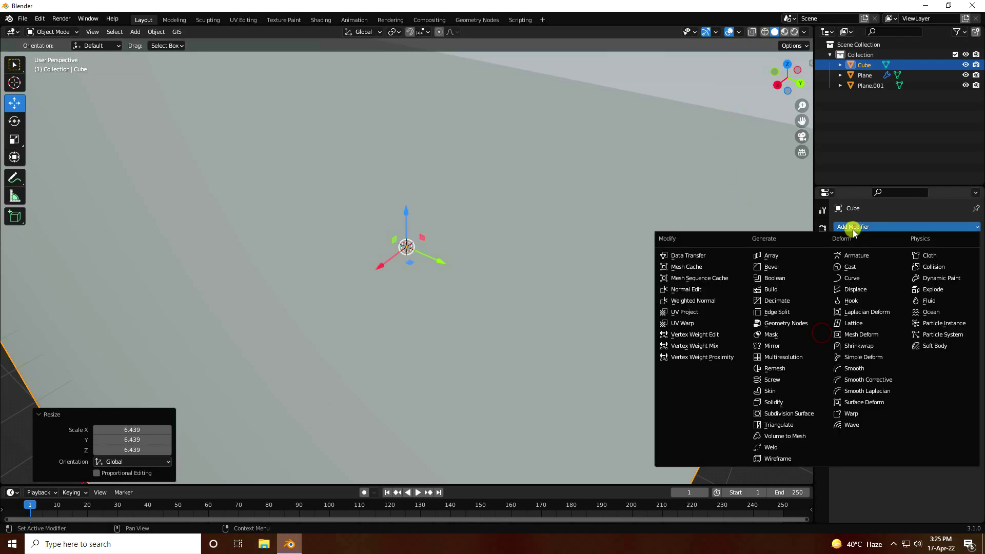
click(793, 459)
middle_drag(450, 319, 429, 297)
drag(896, 263, 896, 264)
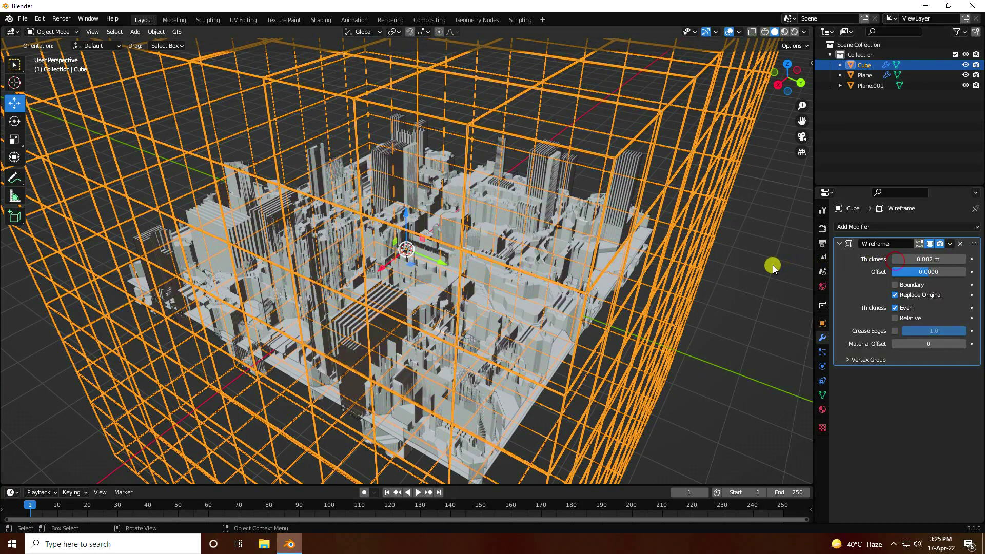
click(772, 264)
middle_drag(772, 264, 479, 270)
scroll(369, 220, up, 5)
middle_drag(370, 220, 395, 240)
scroll(400, 246, down, 3)
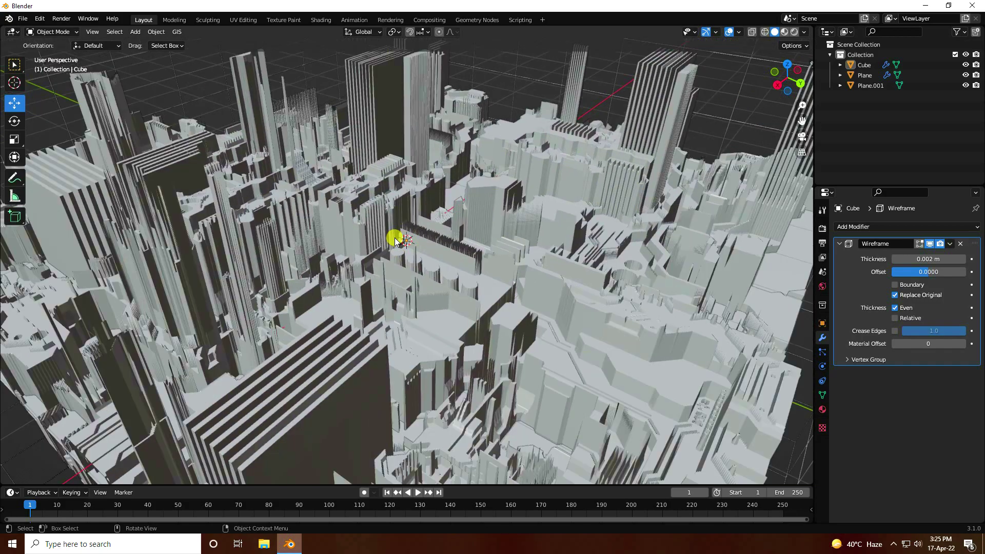
scroll(395, 240, down, 3)
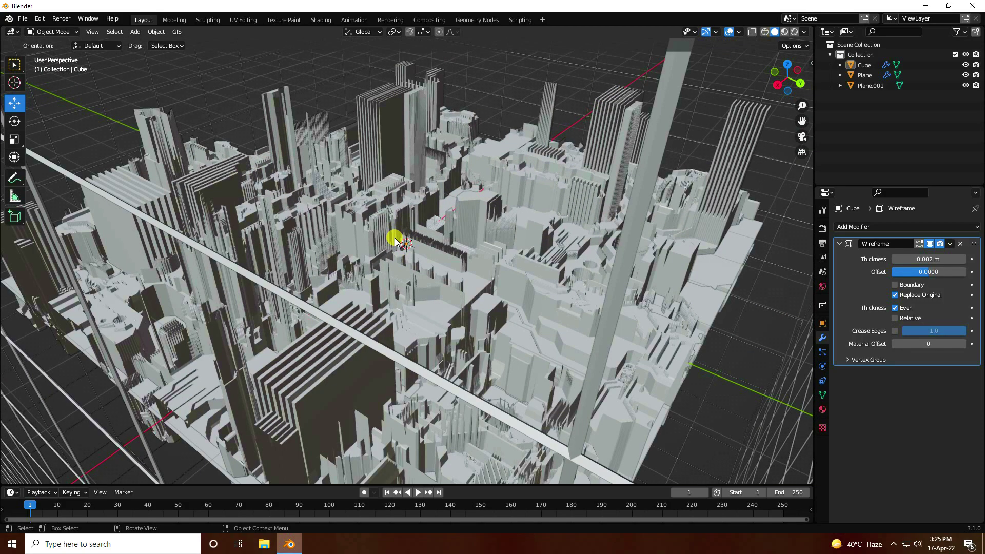
scroll(395, 240, up, 3)
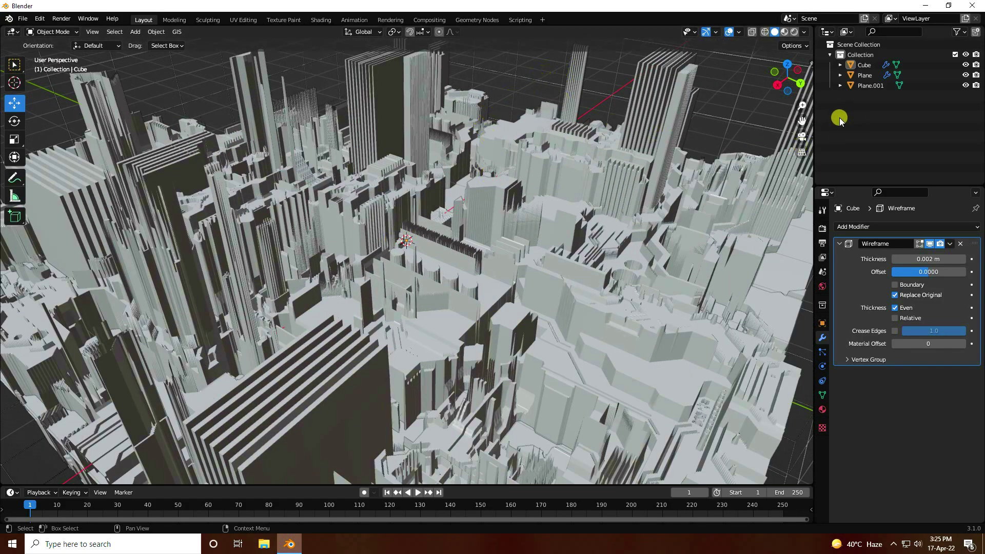
Keyframe the city plane's Z rotation at 0° on frame 1.
click(865, 75)
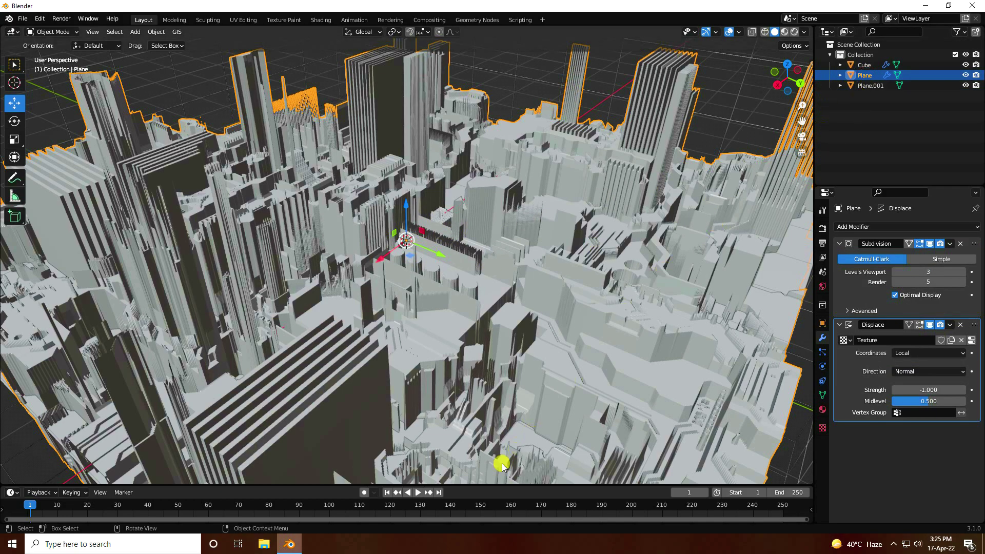
click(822, 322)
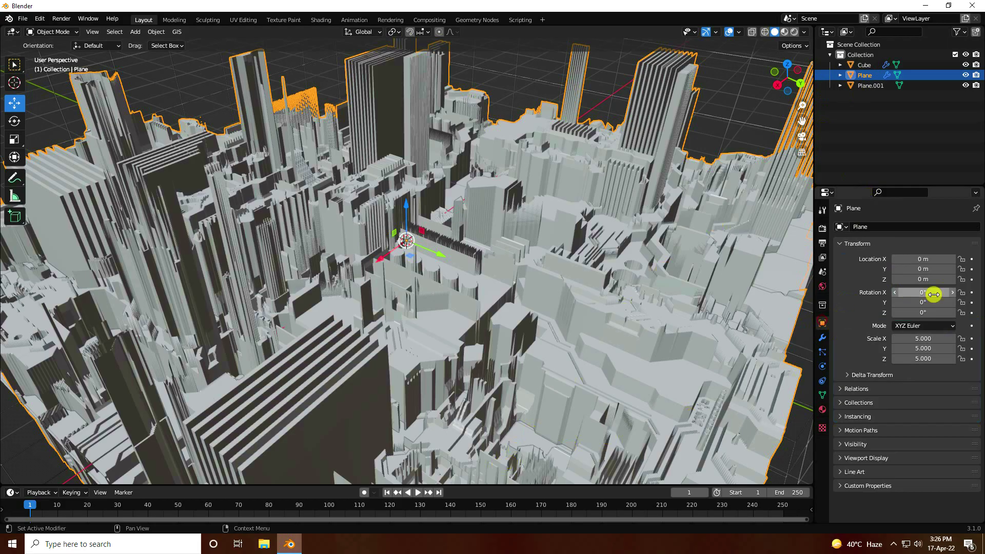
mouse_move(917, 312)
mouse_down()
mouse_move(931, 313)
mouse_move(17, 311)
mouse_move(756, 279)
mouse_move(911, 314)
mouse_up()
click(912, 313)
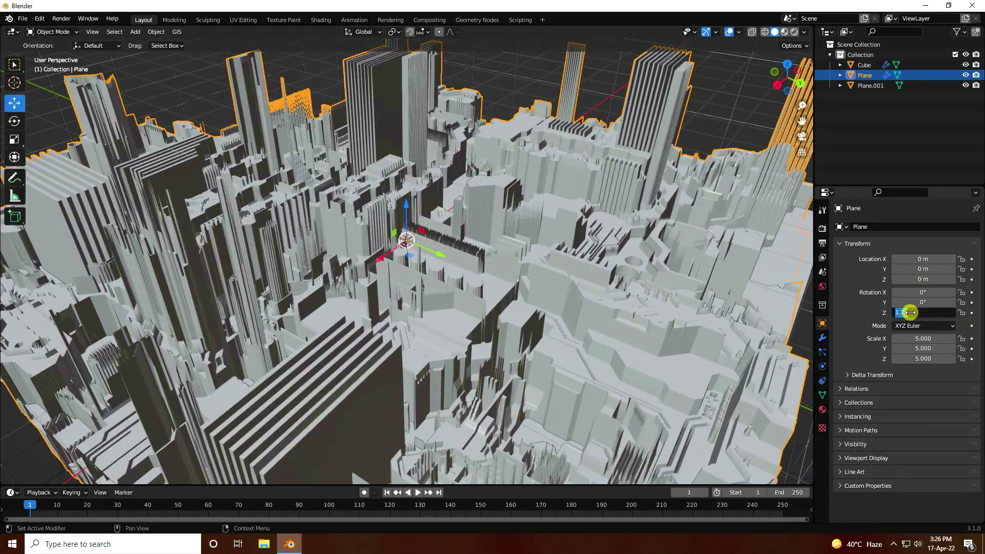
key(Return)
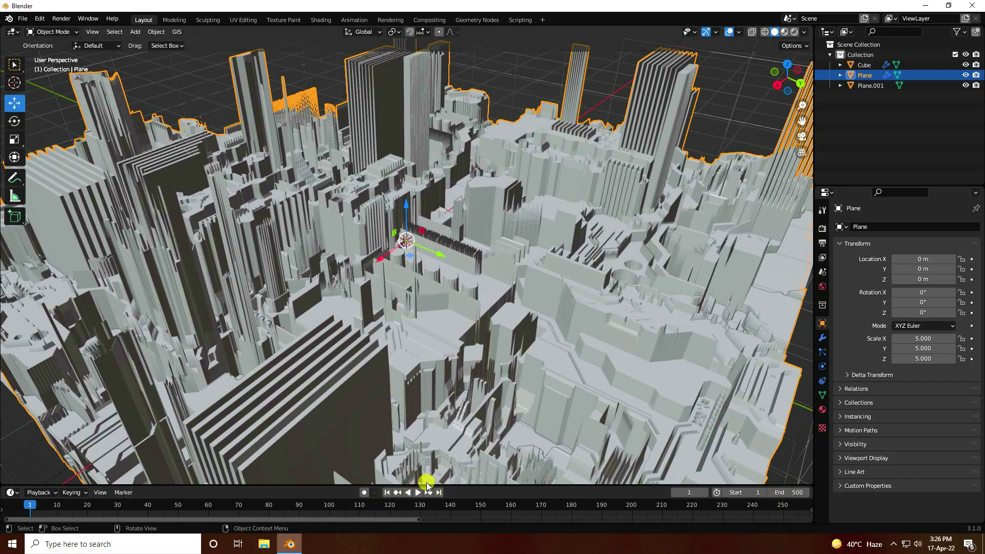
drag(426, 484, 427, 431)
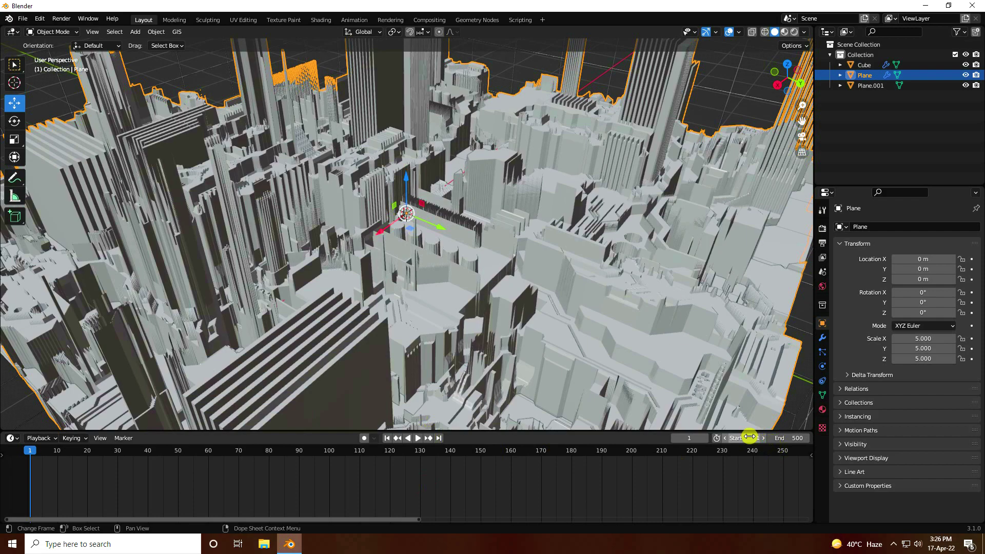
click(971, 312)
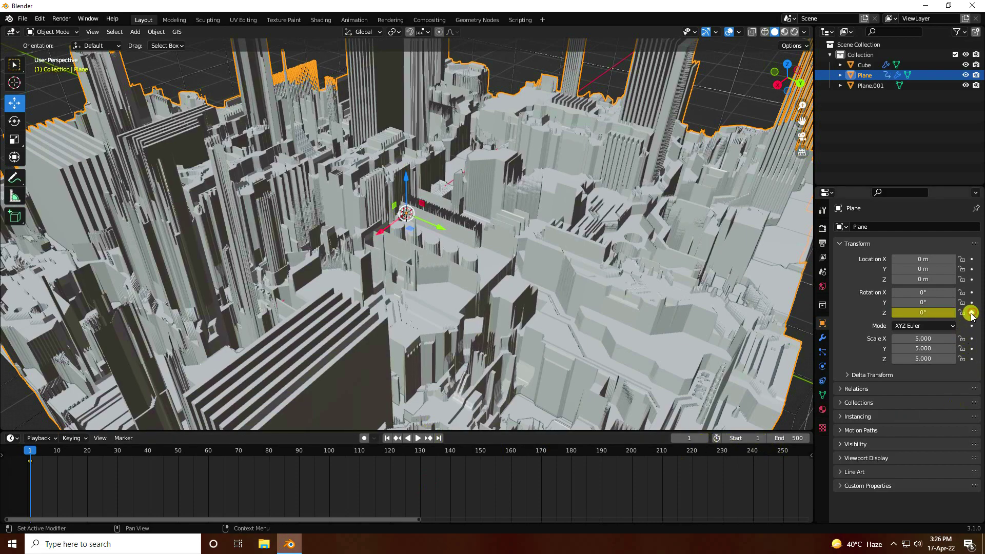
Keyframe a 360° Z rotation at frame 500, then play the spin from frame 1.
click(438, 438)
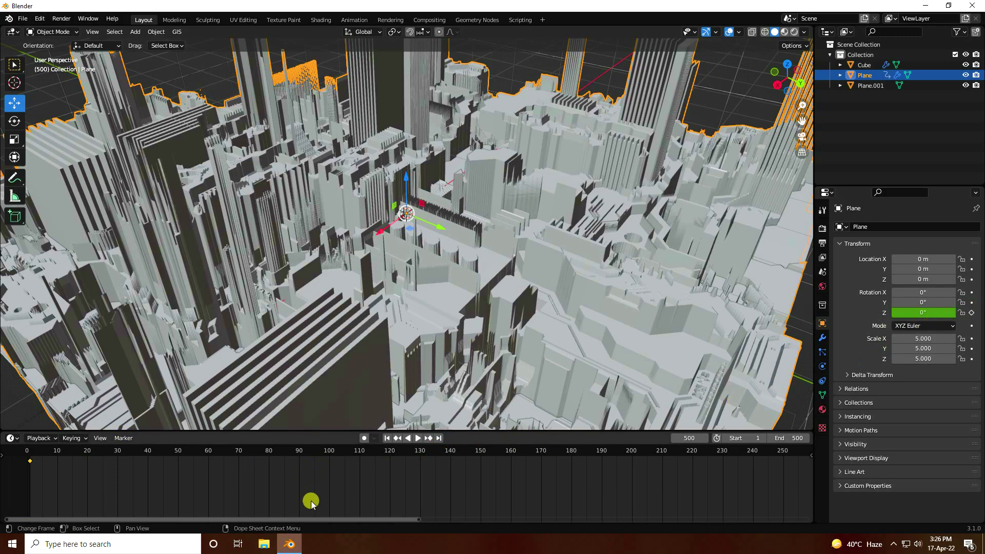
drag(419, 519, 808, 519)
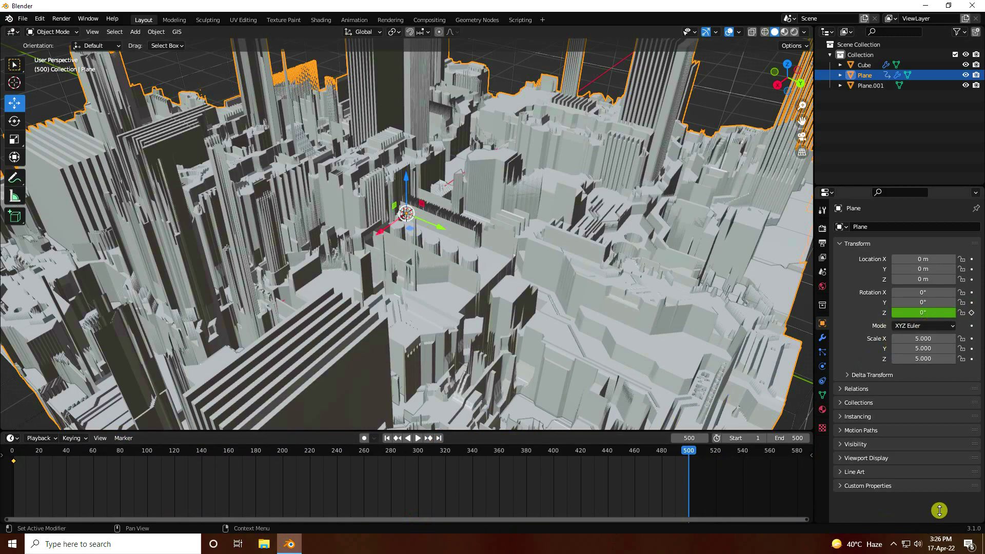
click(928, 312)
key(Return)
click(971, 312)
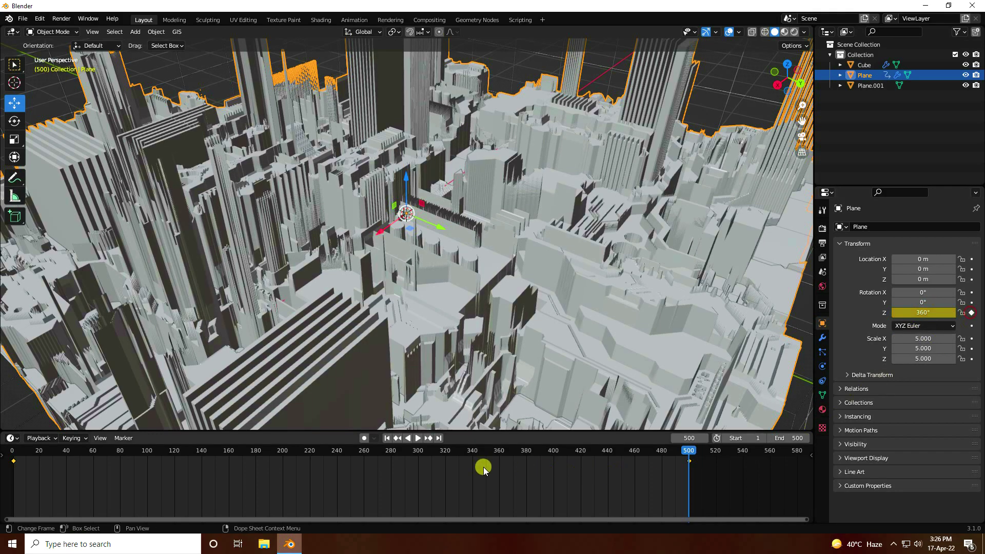
click(387, 438)
click(418, 439)
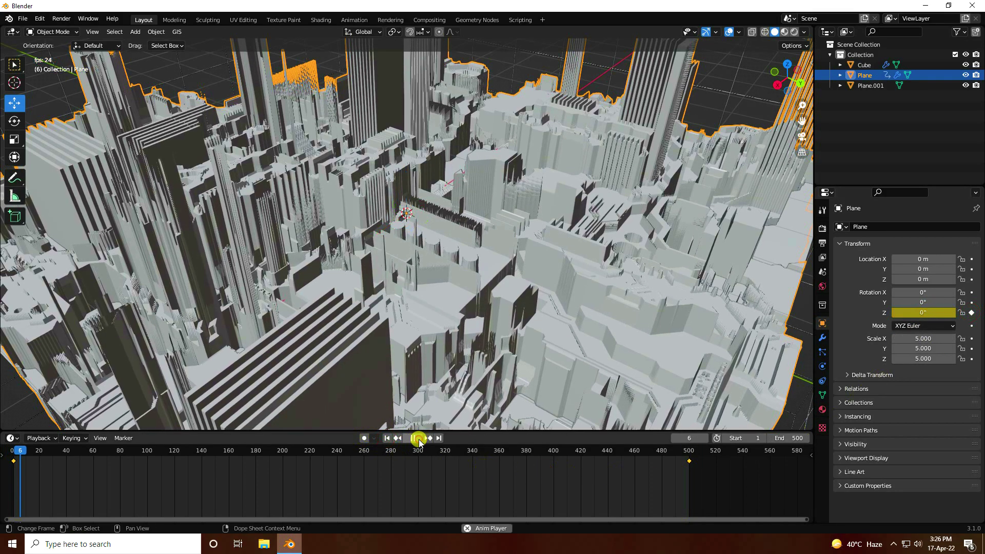
click(387, 438)
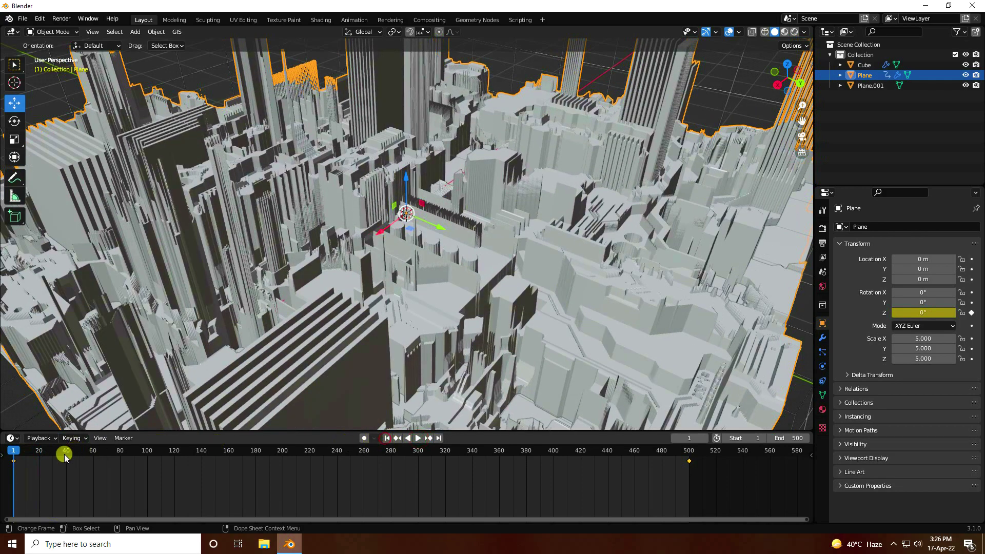
Set the frame 1 and frame 500 rotation keys to Vector handles and play the spin.
right_click(15, 463)
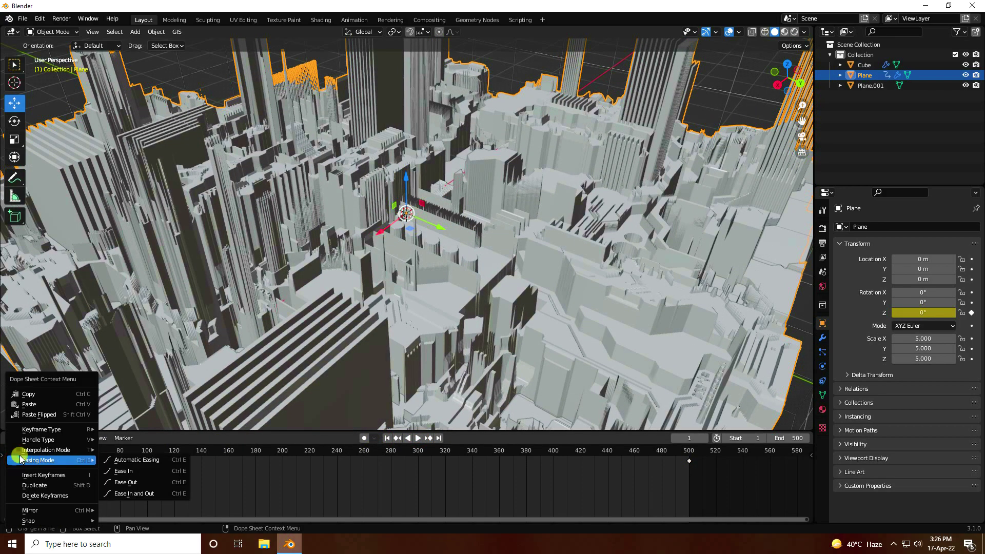
mouse_move(27, 441)
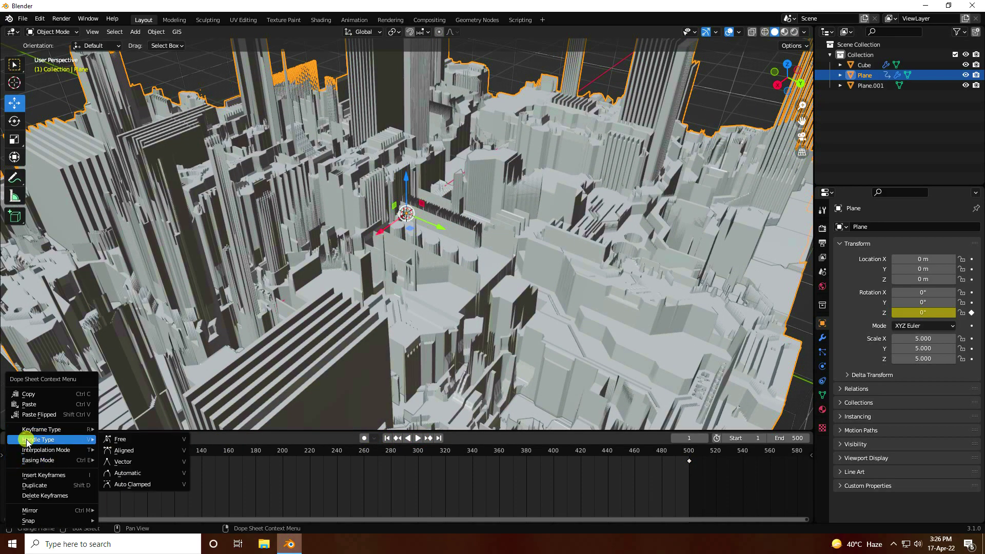
click(127, 452)
right_click(689, 461)
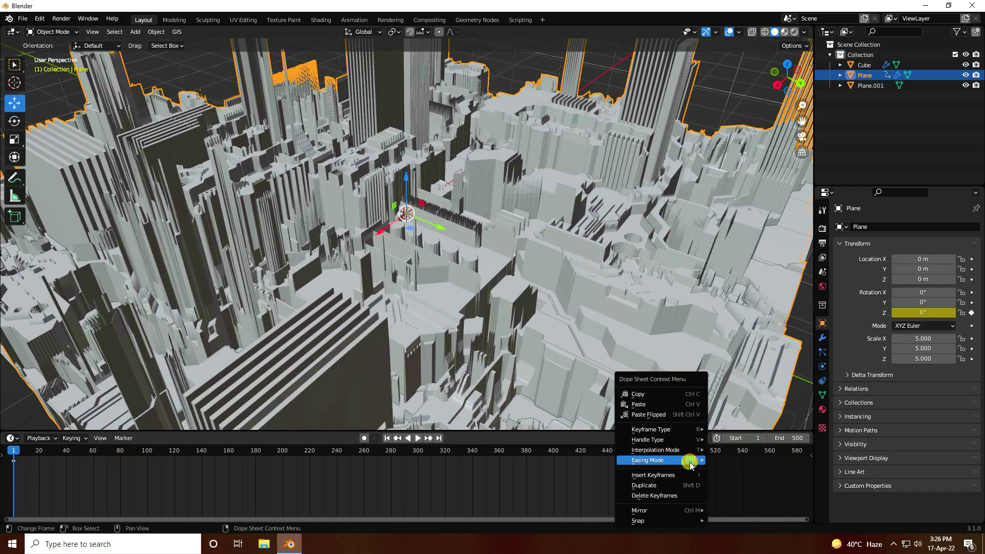
mouse_move(671, 441)
click(738, 462)
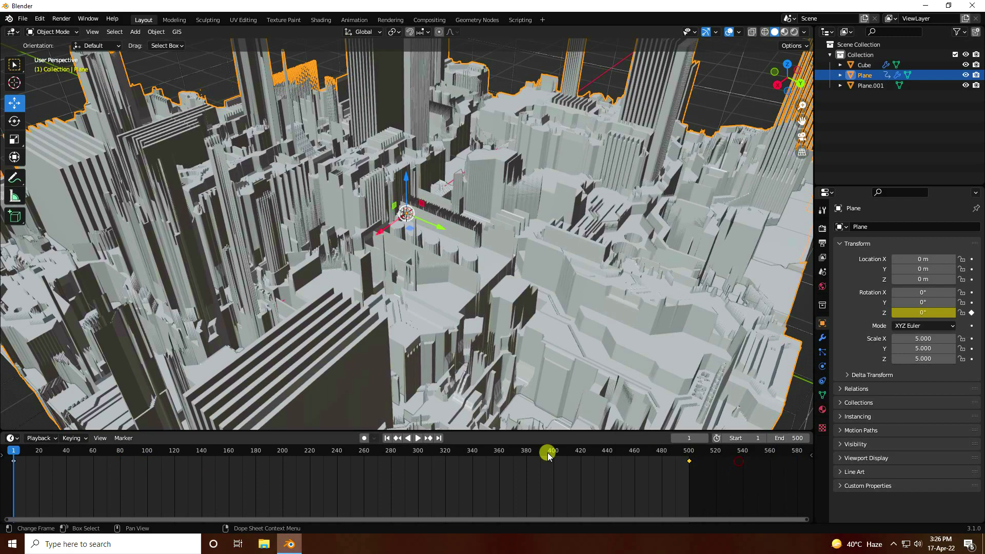
click(418, 438)
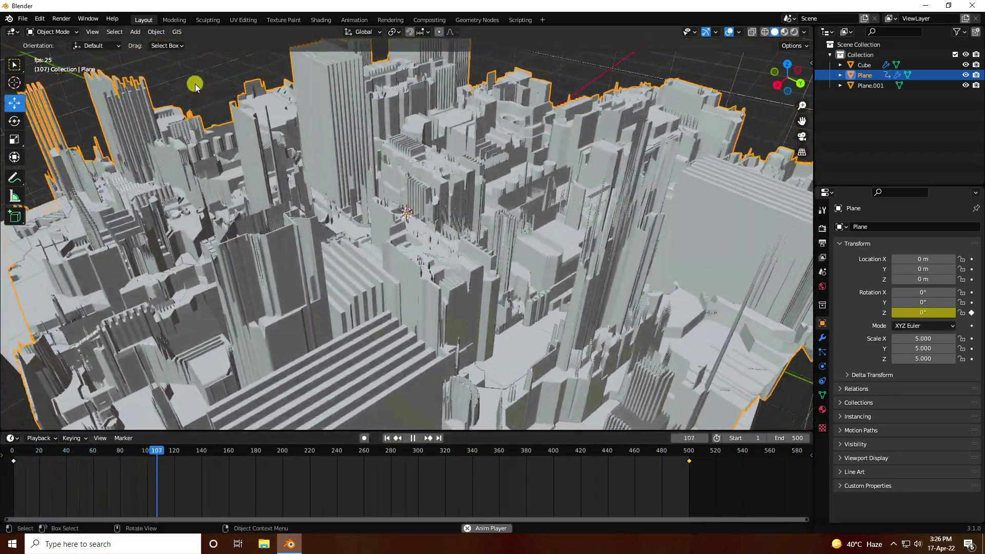
key(alt+a)
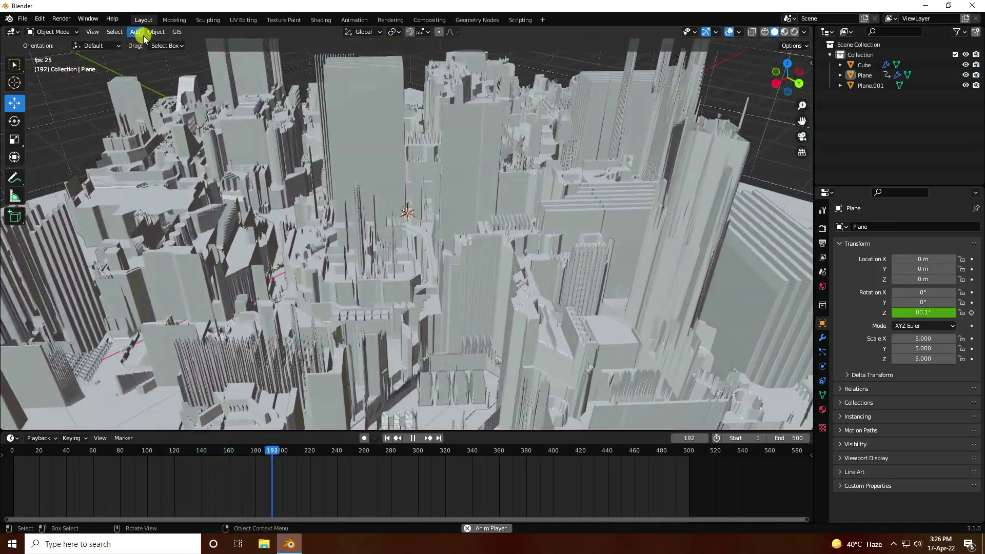
Add a camera to the scene with a 35 mm focal length.
click(142, 33)
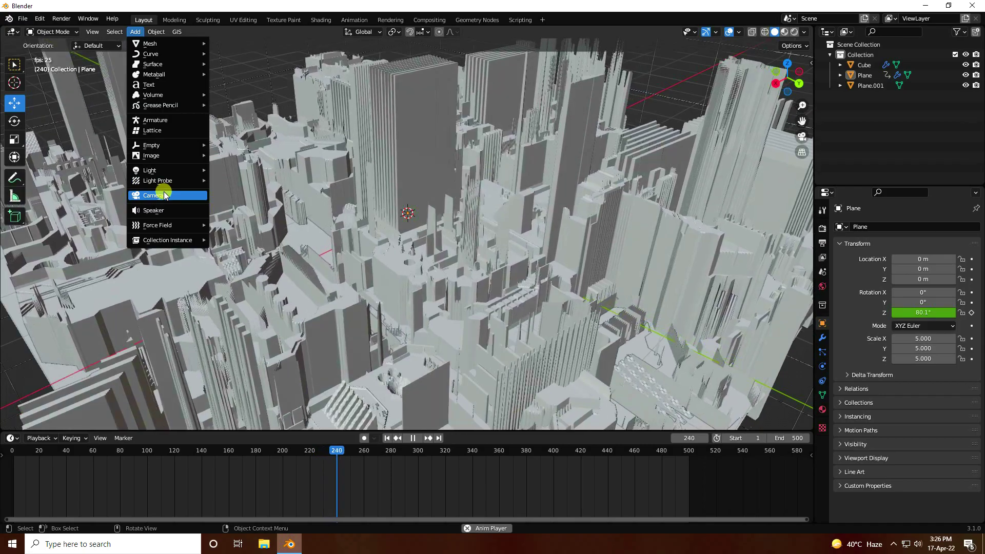
click(164, 195)
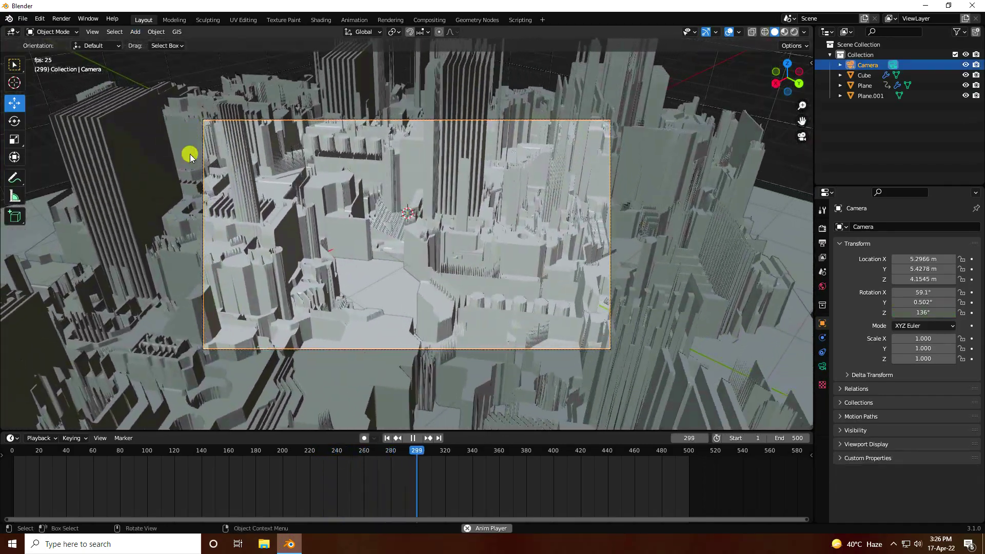
scroll(278, 211, up, 3)
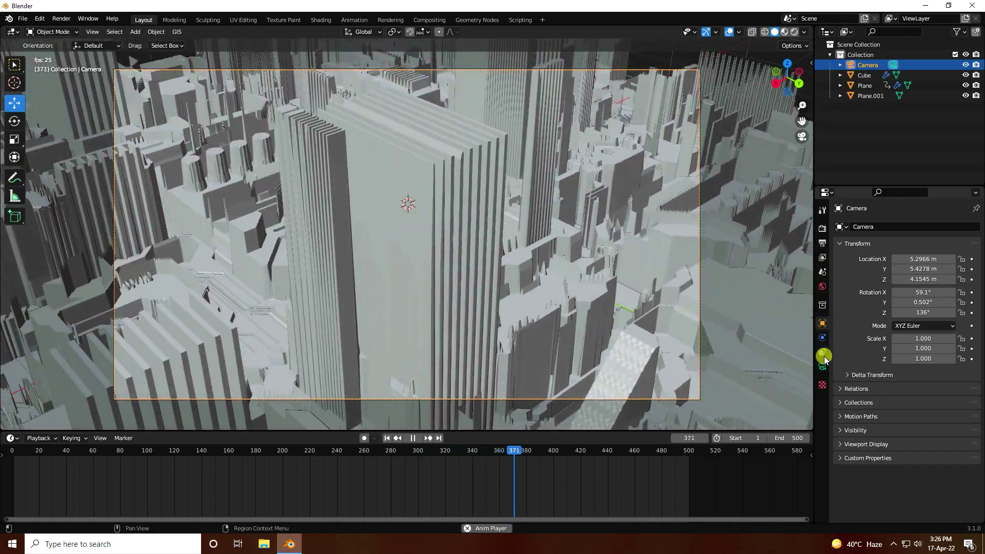
click(823, 365)
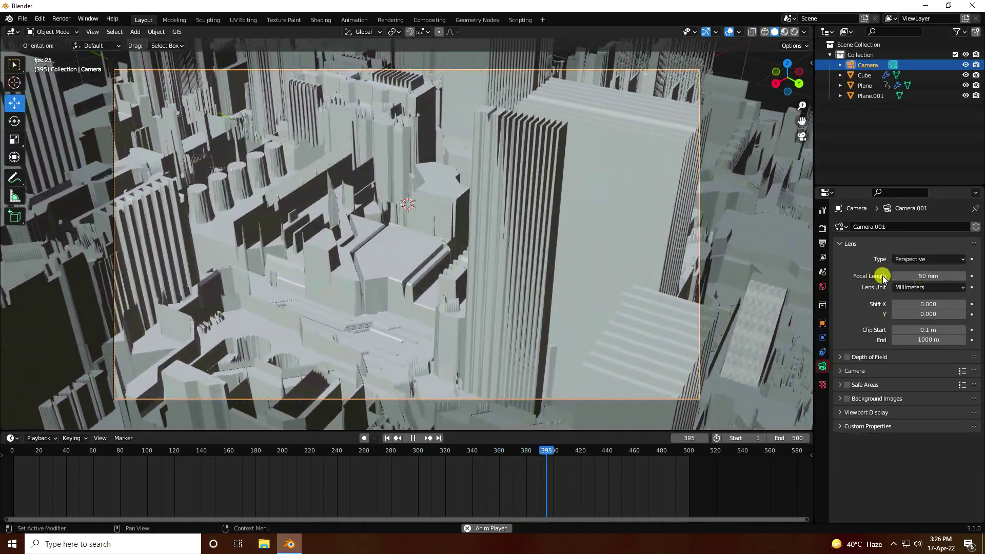
click(929, 273)
text(35)
key(Return)
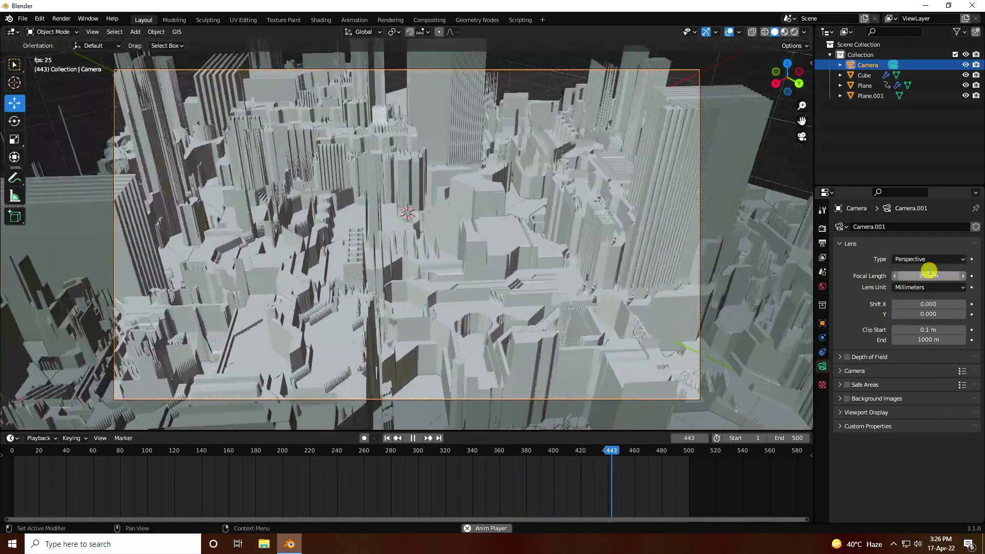
scroll(410, 254, down, 1)
scroll(325, 237, up, 1)
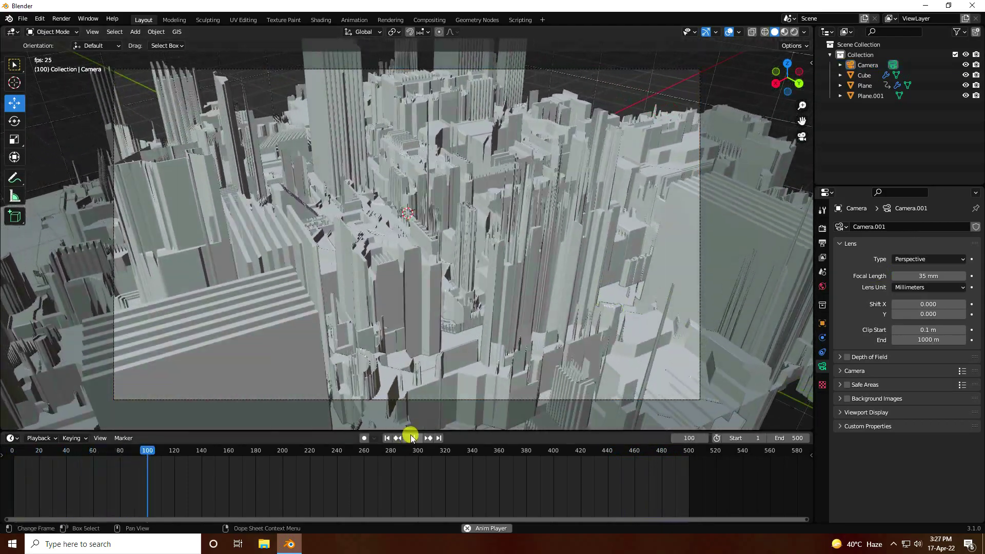
click(412, 438)
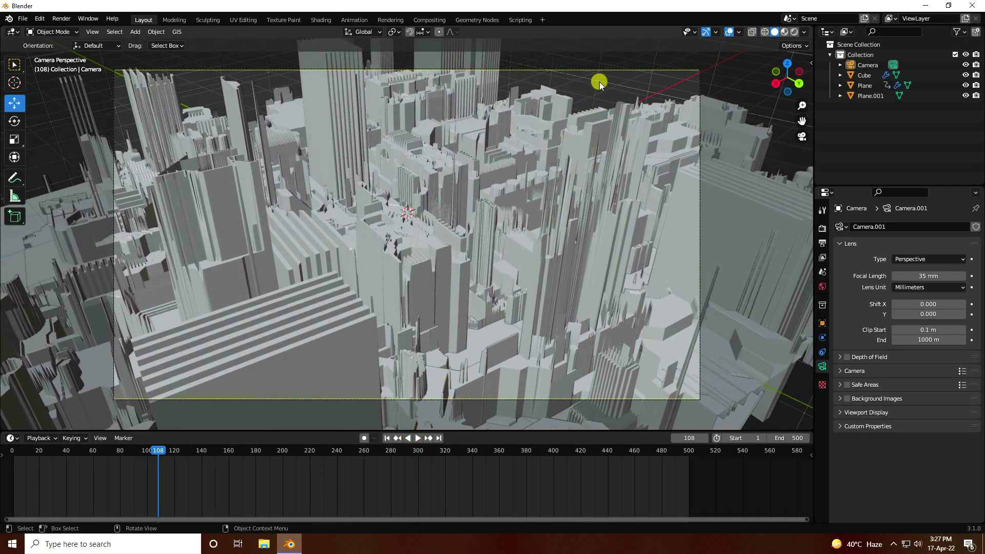
Scale the wireframe cube cage down to about 0.89.
click(863, 74)
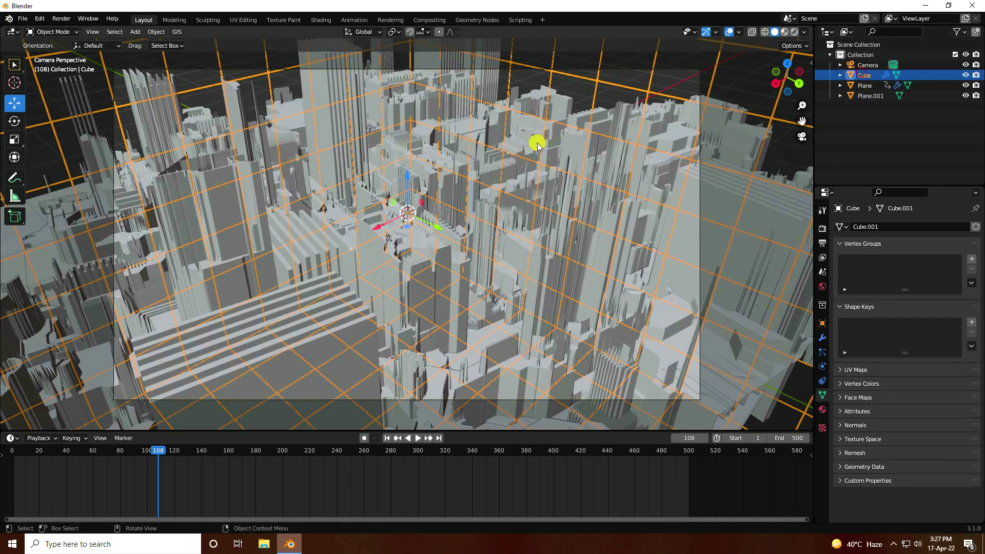
key(s)
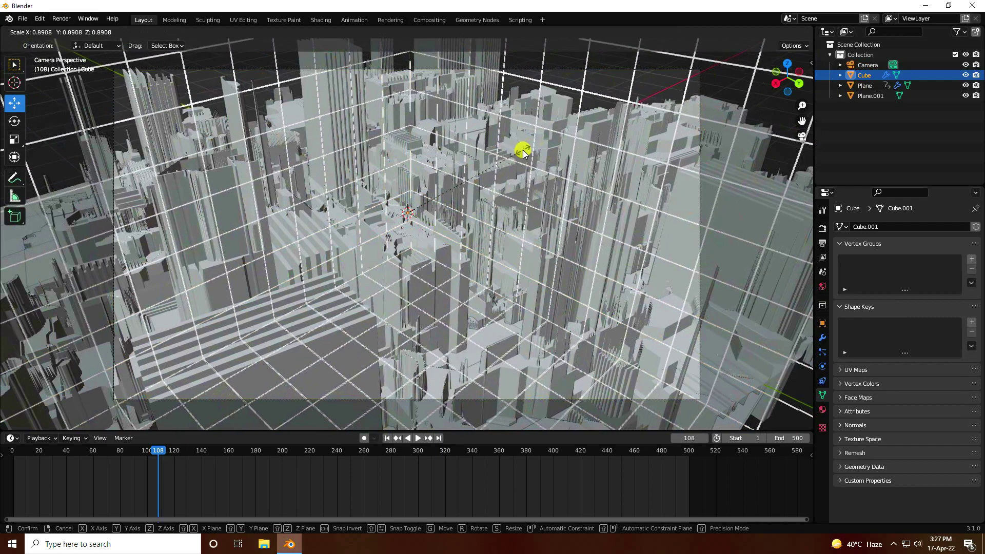
click(523, 151)
click(604, 83)
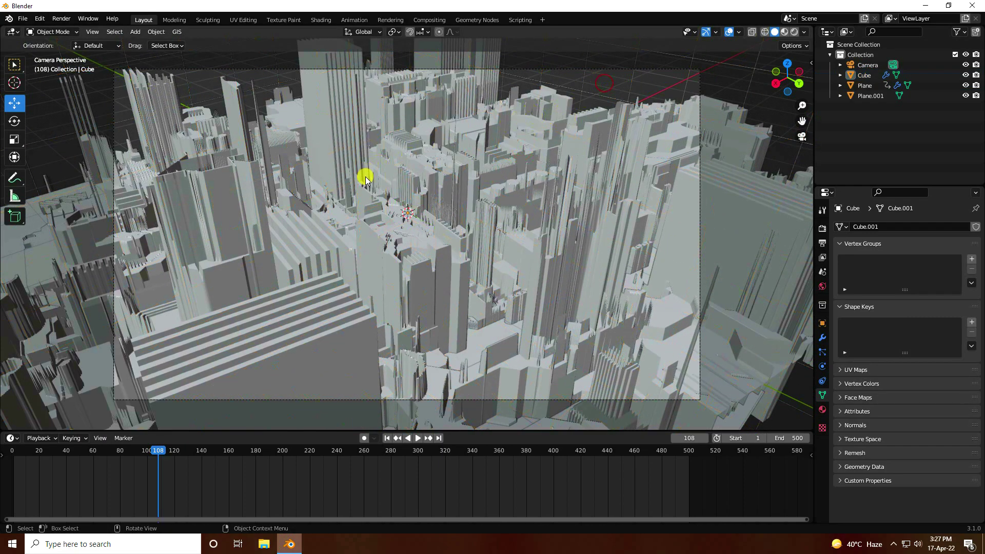
Preview the spin animation from frame 1, then pause and rewind to the start.
scroll(365, 180, up, 2)
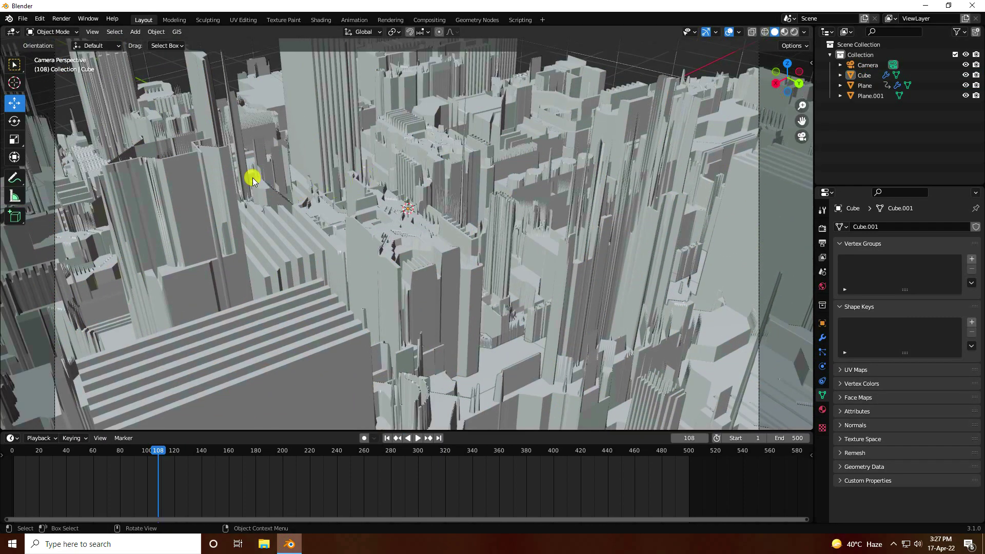
click(386, 438)
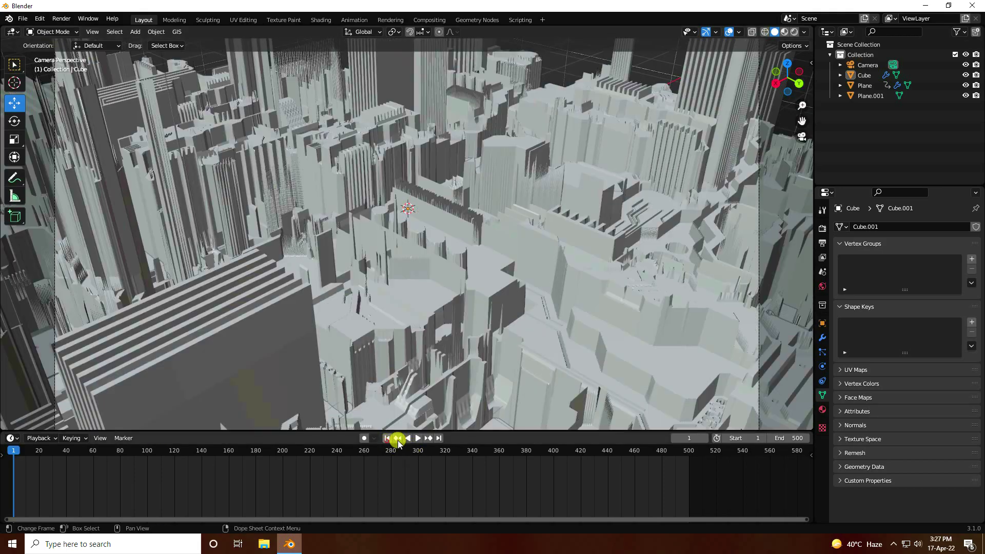
click(417, 438)
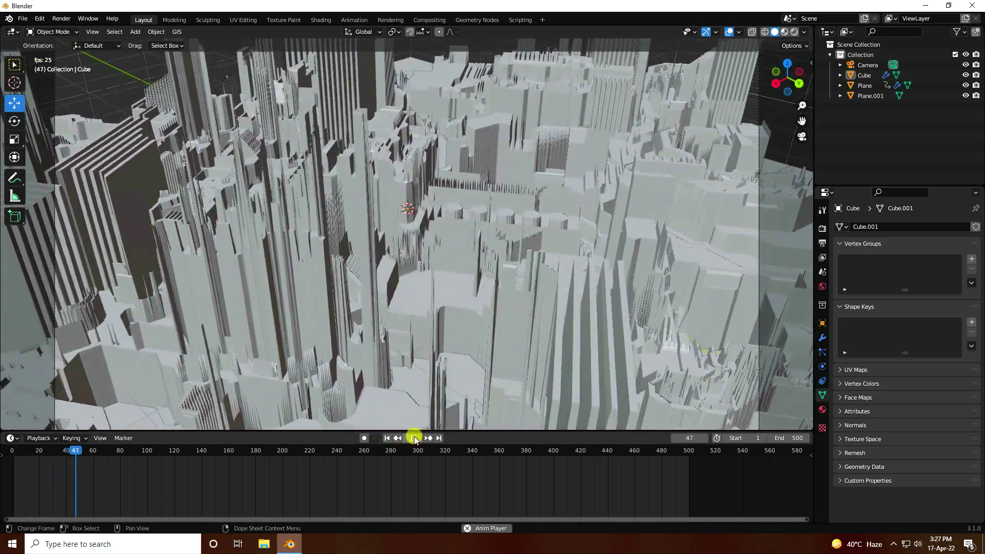
click(413, 438)
click(387, 437)
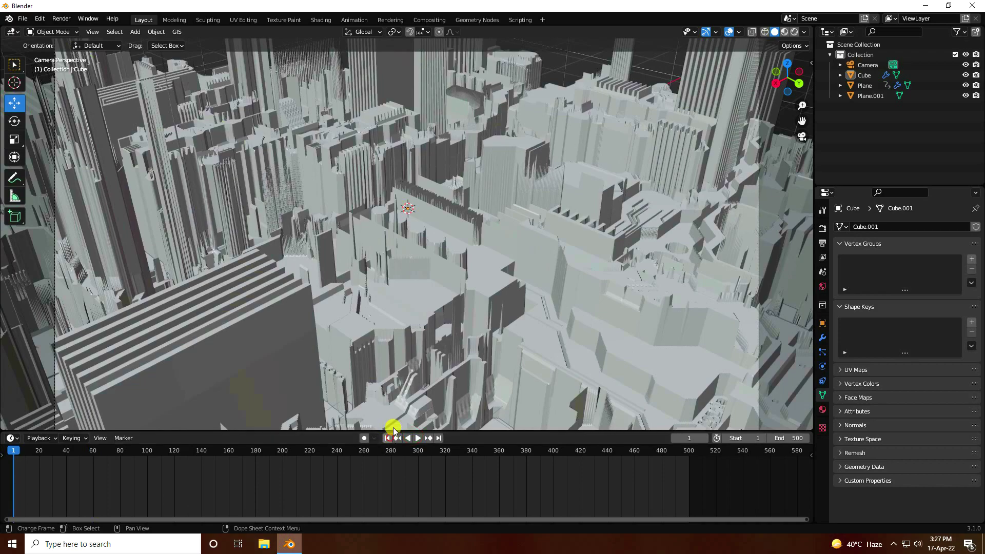
In the Shading workspace, create a new material for the cube and delete its Principled BSDF.
click(321, 21)
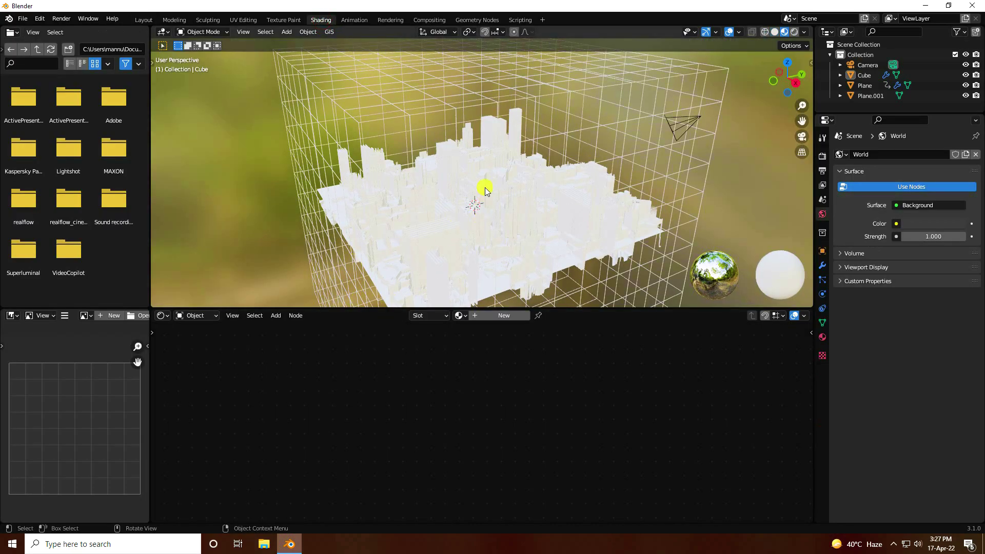
scroll(485, 185, up, 8)
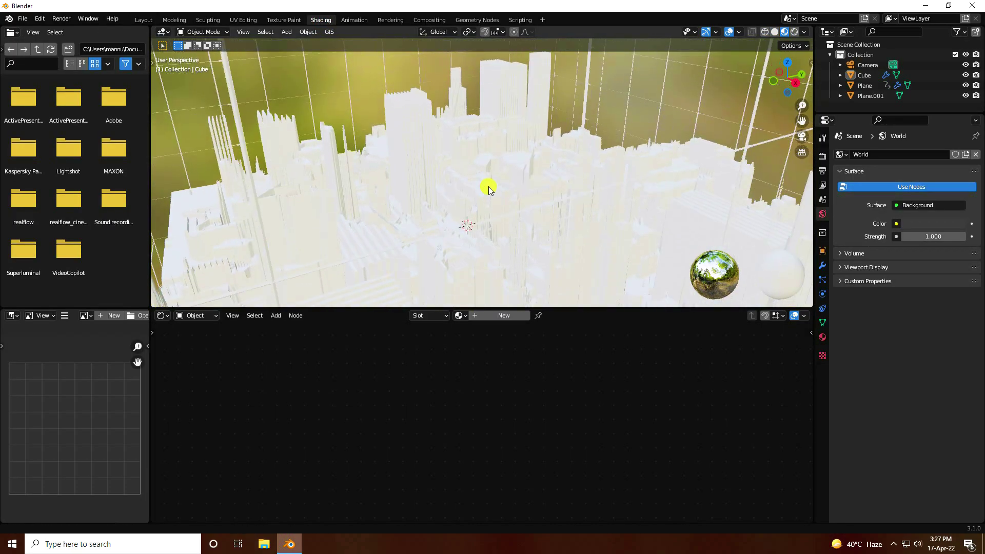
scroll(489, 189, up, 5)
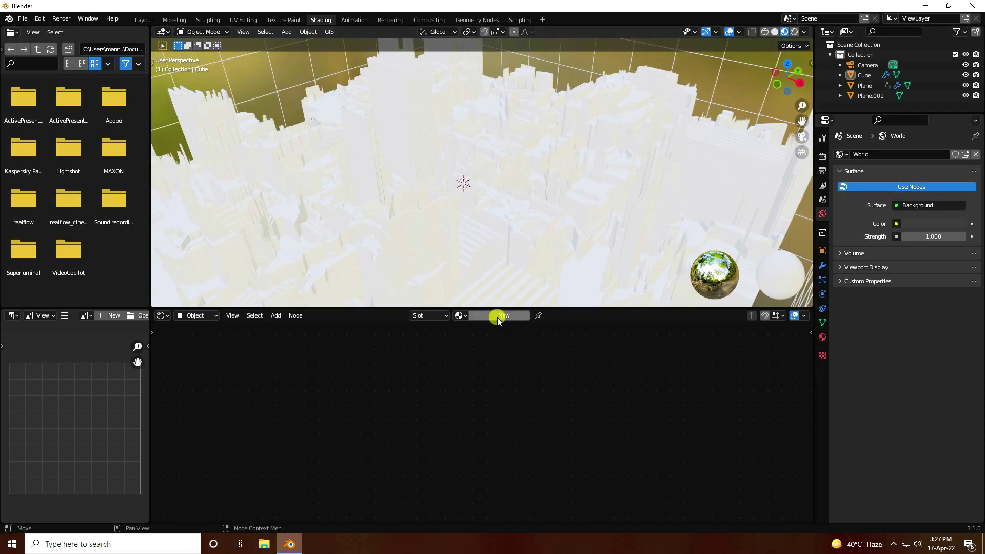
click(497, 316)
click(424, 376)
key(Delete)
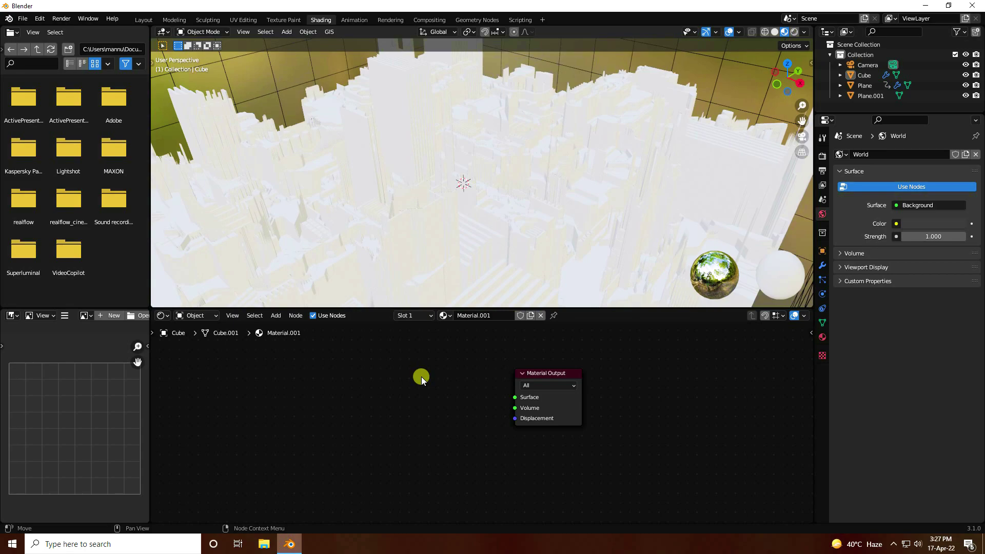
Add an Emission node to the left of the Material Output.
click(275, 315)
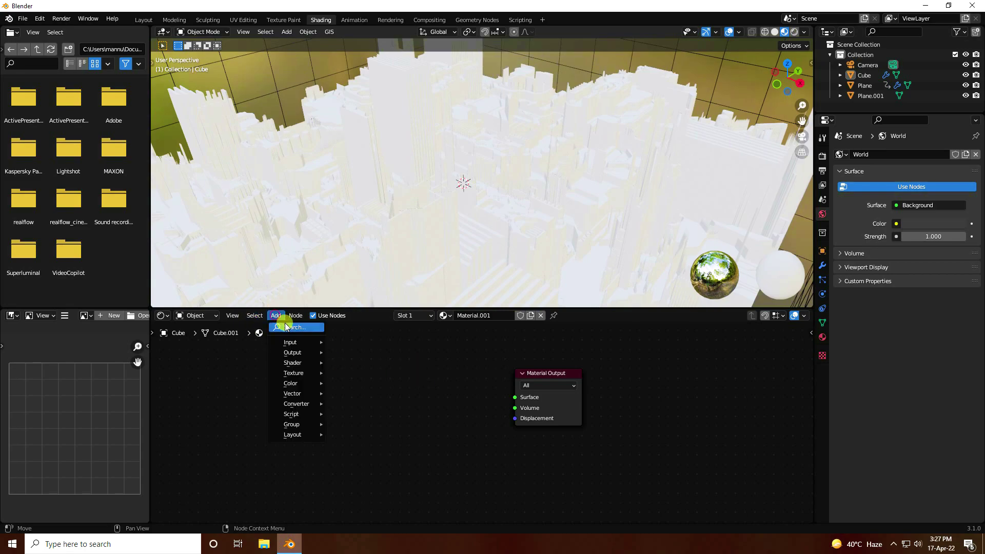
click(288, 325)
text(EMI)
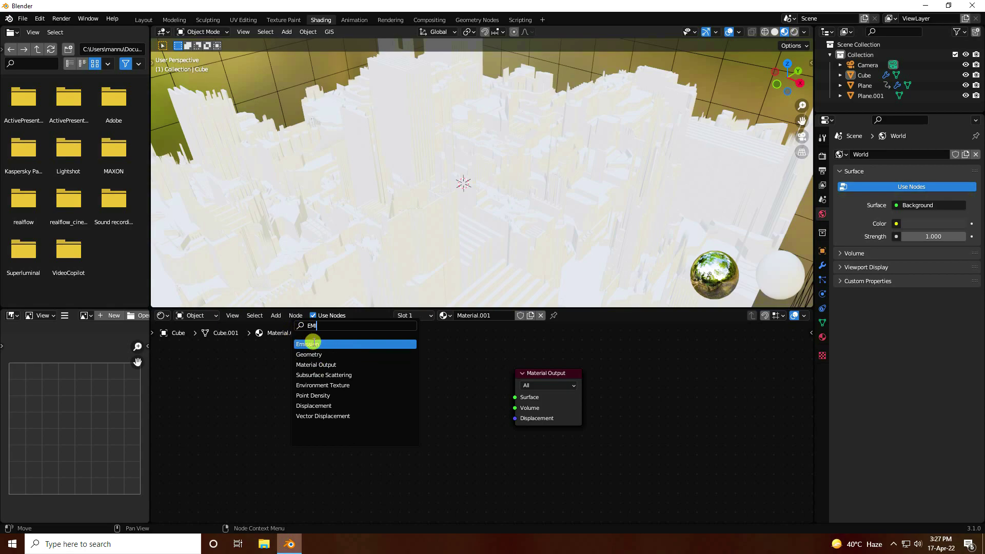
click(314, 343)
click(405, 399)
drag(405, 400, 364, 405)
Add a Mix Shader between Emission and output, wired into the Surface input.
click(275, 315)
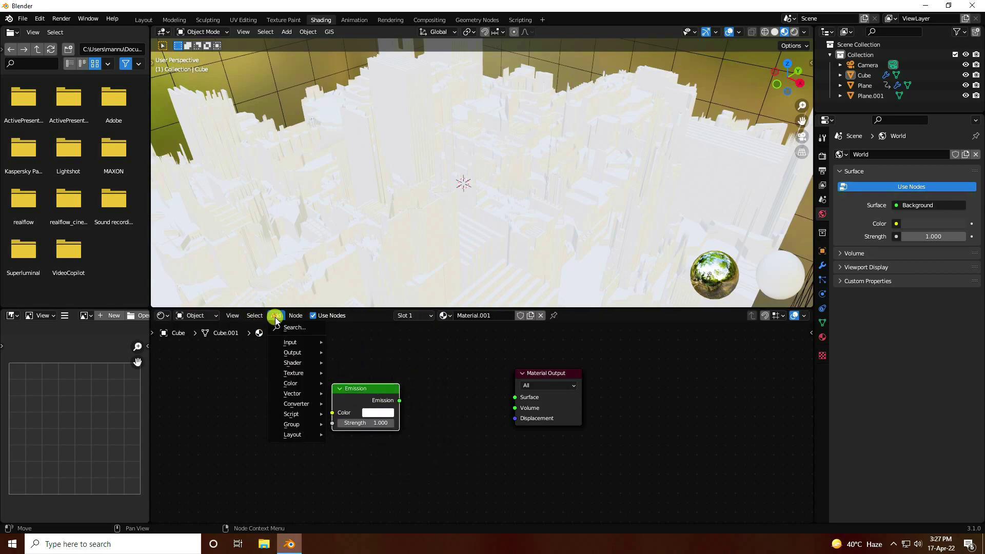
click(282, 323)
text(MIS)
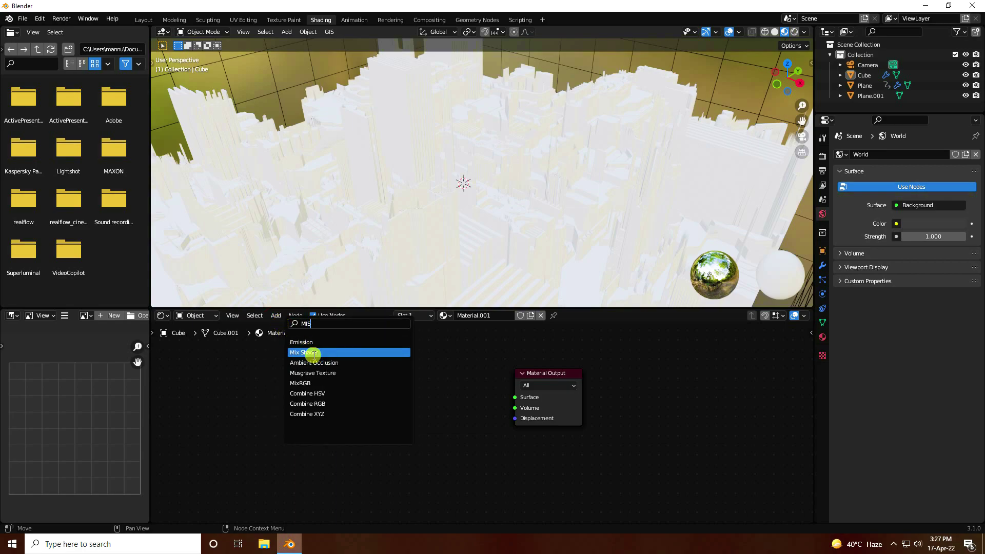
click(314, 353)
click(460, 404)
drag(488, 389, 514, 397)
Connect the Emission node into the Mix Shader's first Shader input.
click(358, 390)
drag(358, 390, 421, 410)
drag(320, 387, 328, 392)
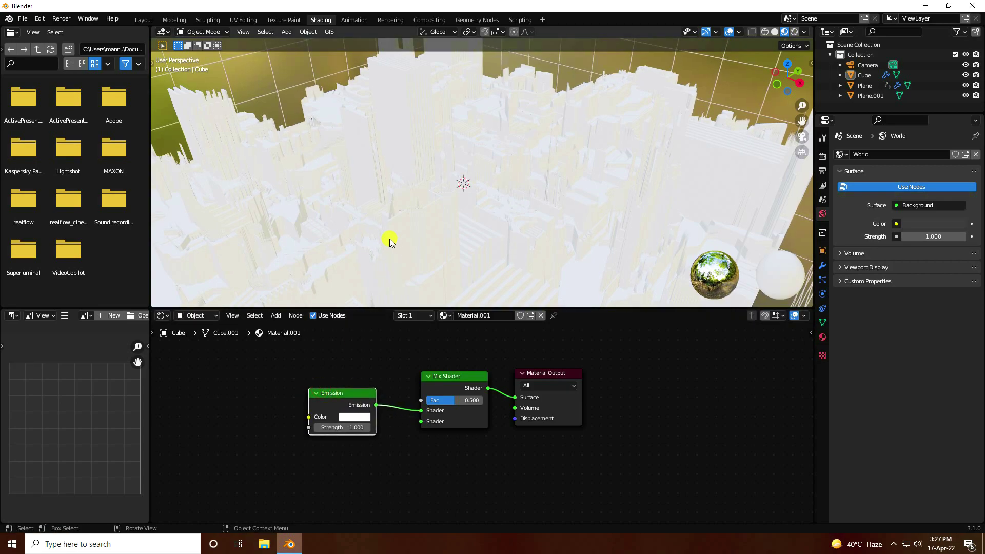
middle_drag(253, 390, 329, 394)
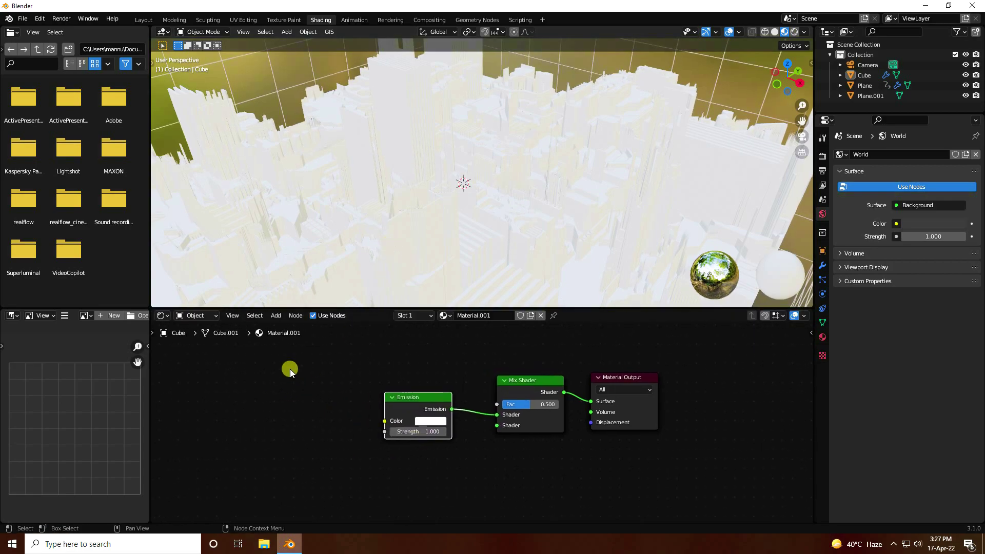
Add a ColorRamp left of Emission and link its Color output to Emission Color.
click(275, 315)
click(287, 327)
text(c)
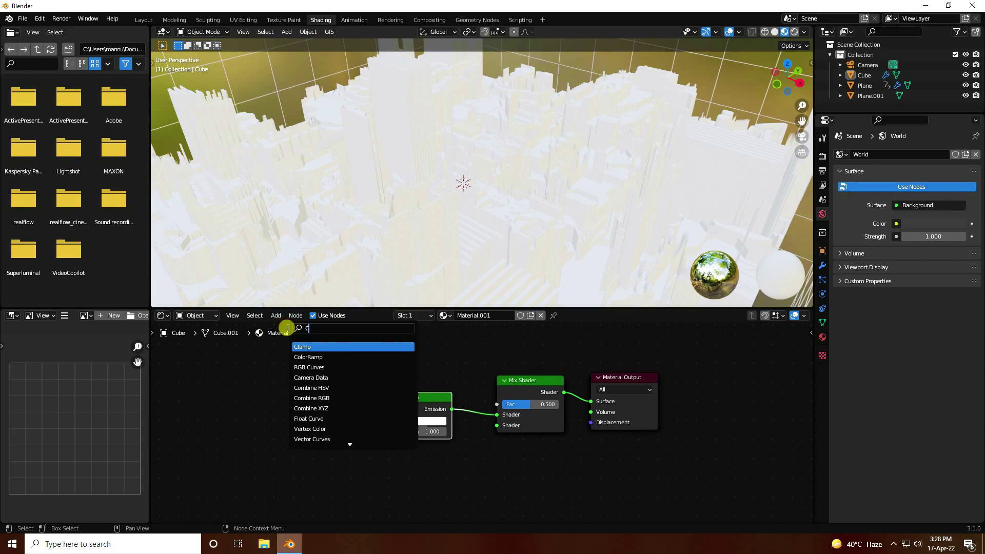
text(olor)
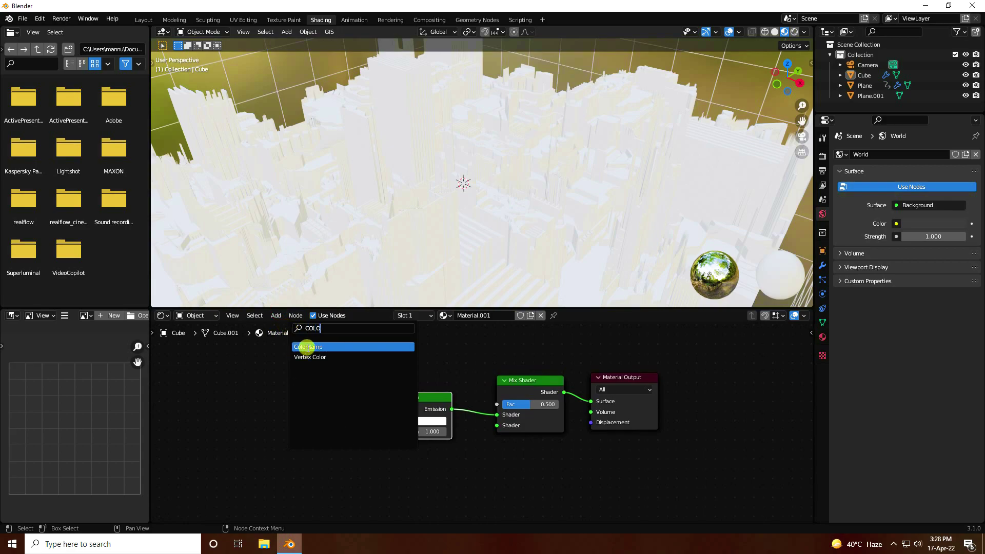
click(306, 347)
click(253, 413)
drag(349, 408, 384, 421)
middle_drag(367, 430, 434, 432)
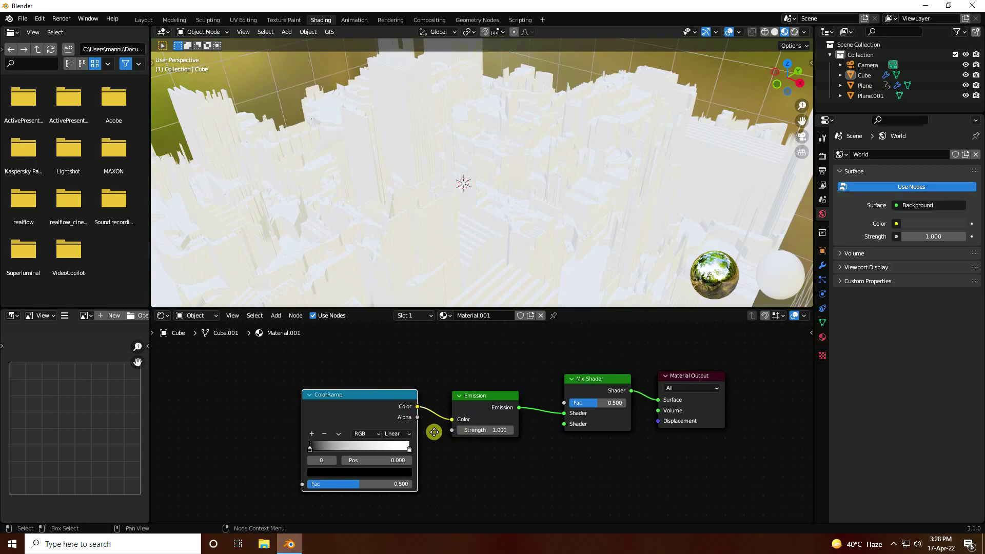
Preview the scene in Rendered shading, then return to Material Preview.
click(794, 32)
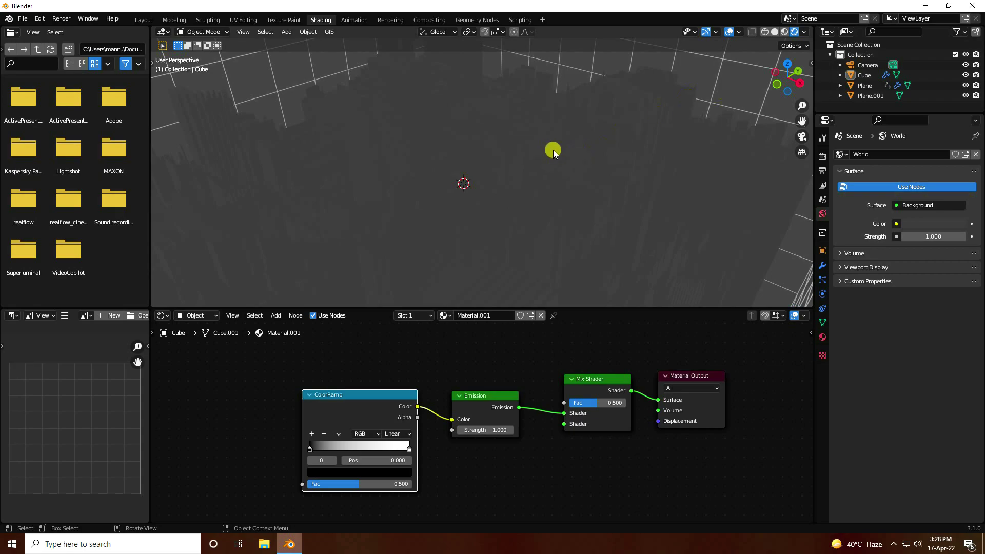
click(784, 32)
mouse_move(301, 399)
middle_down()
mouse_move(318, 407)
mouse_move(285, 405)
middle_up()
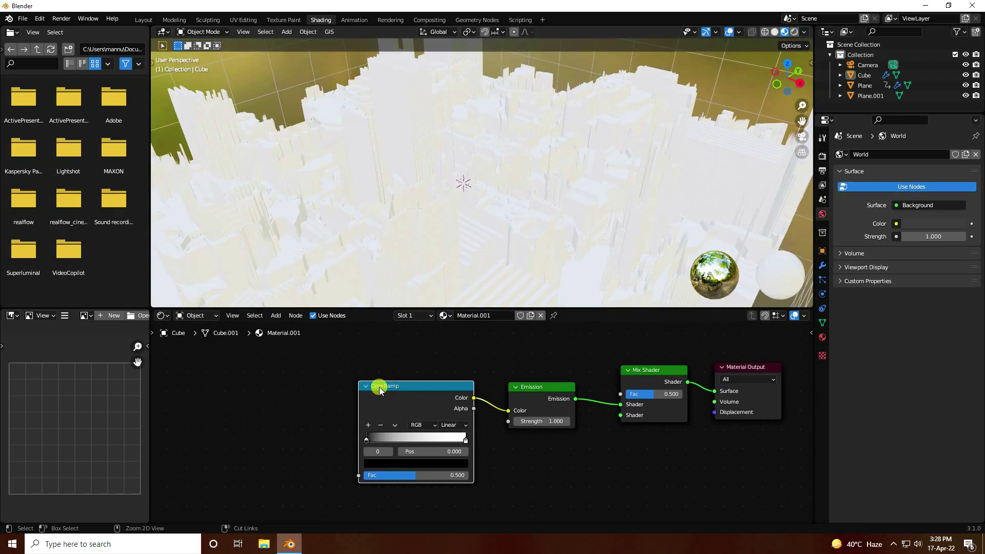
Add Texture Coordinate and Mapping nodes with Ctrl+T and delete the Image Texture node.
key(ctrl+t)
middle_drag(339, 379, 453, 357)
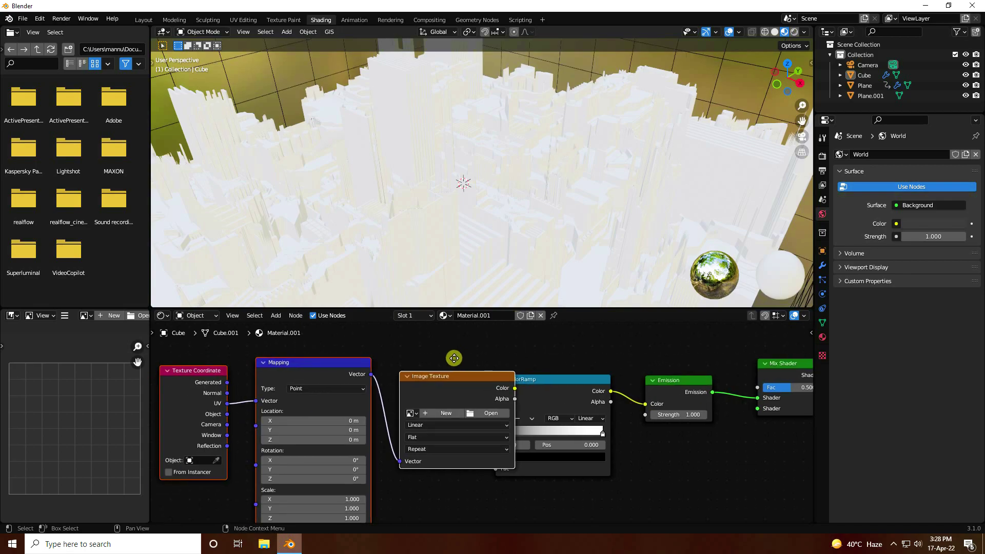
drag(441, 371, 372, 370)
click(363, 377)
key(x)
Connect the Mapping node's Vector output to the ColorRamp's Fac input.
drag(260, 357, 392, 353)
drag(165, 368, 275, 365)
click(355, 357)
drag(439, 368, 495, 467)
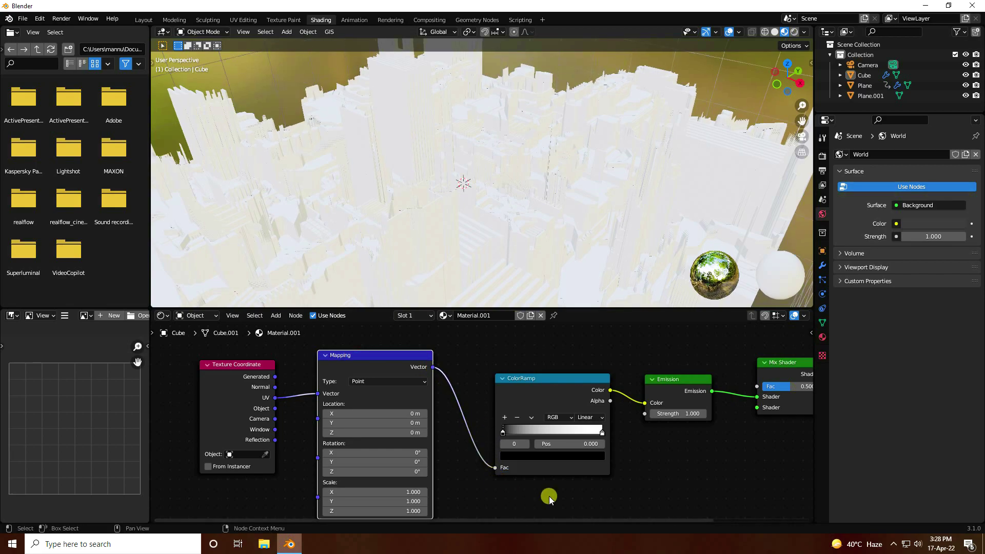
middle_drag(479, 391, 348, 377)
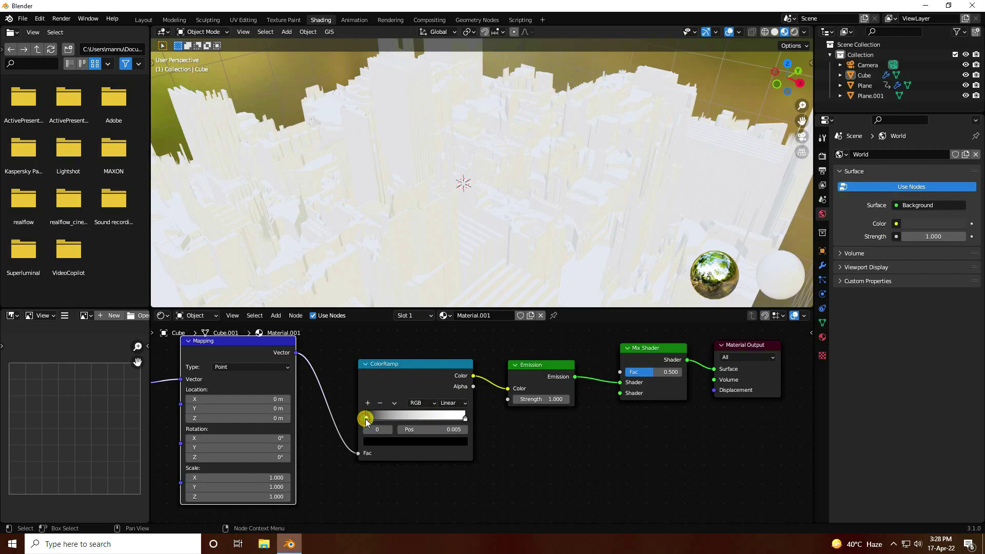
Make the left ColorRamp stop purple with HSV 0.72, 1, 0.75.
click(406, 442)
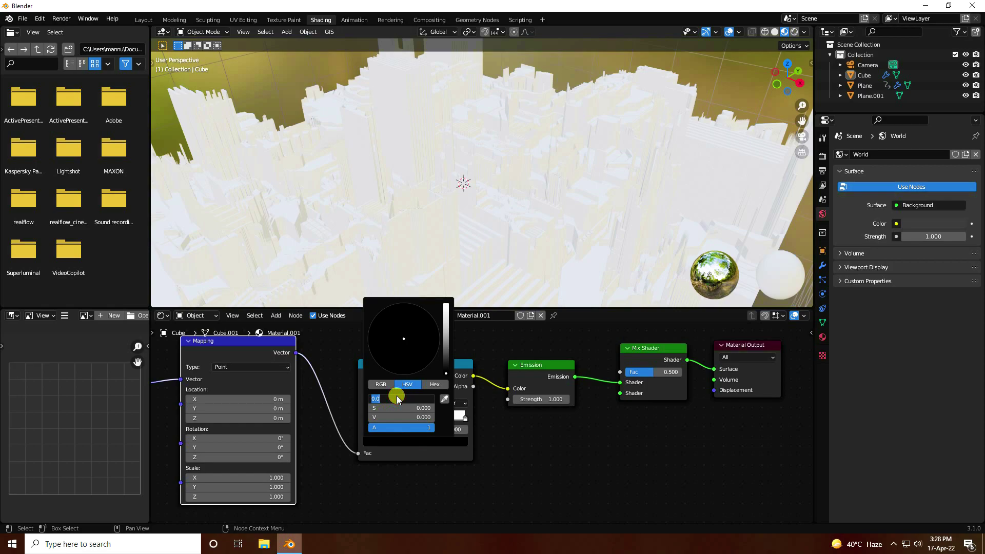
text(0.72)
key(Tab)
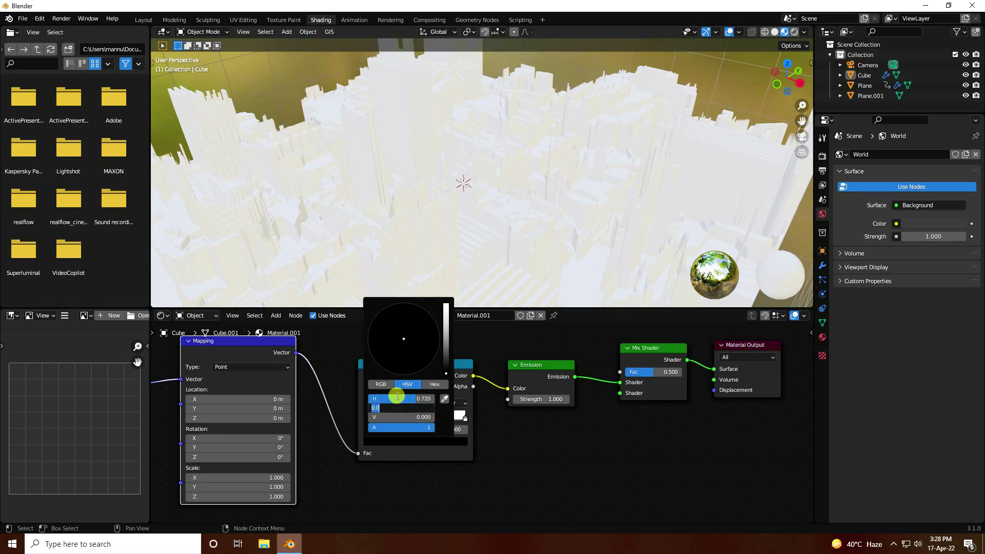
text(1)
key(Tab)
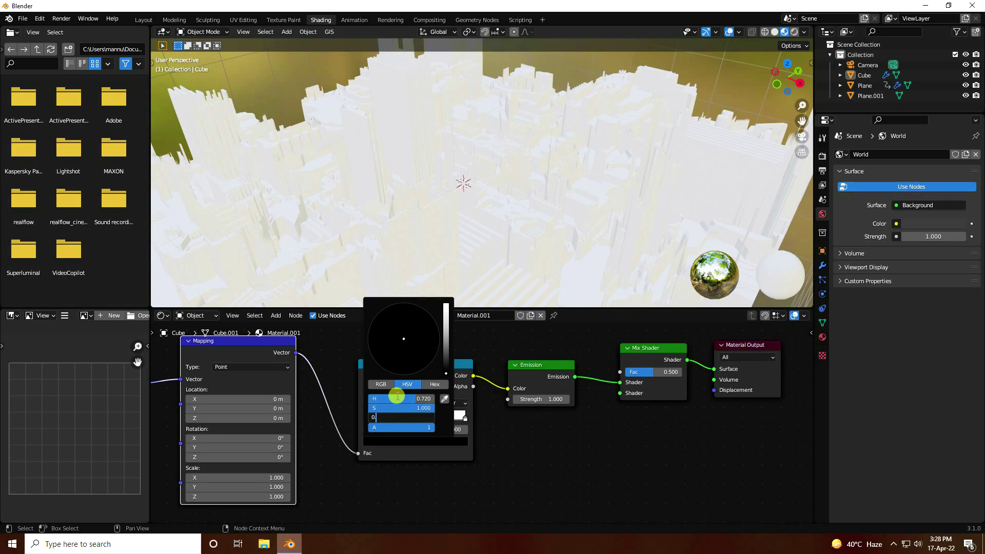
key(Return)
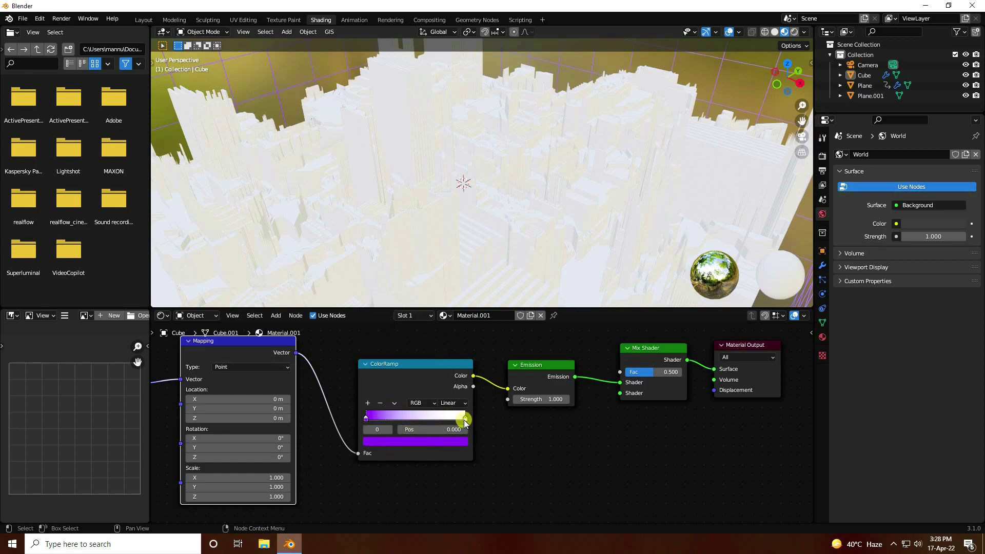
Move the middle gradient stop to position 0.5.
click(465, 419)
drag(367, 417, 415, 419)
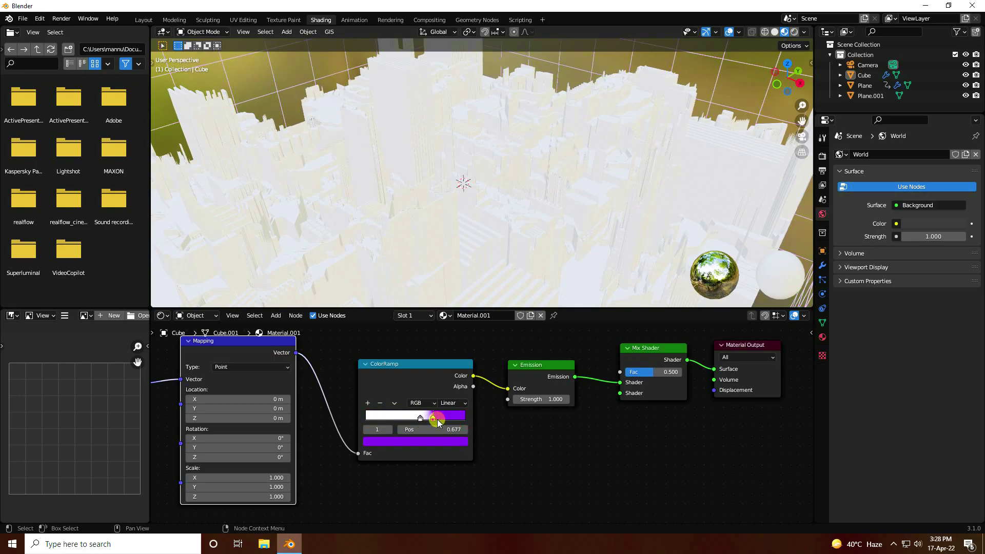
drag(466, 419, 341, 418)
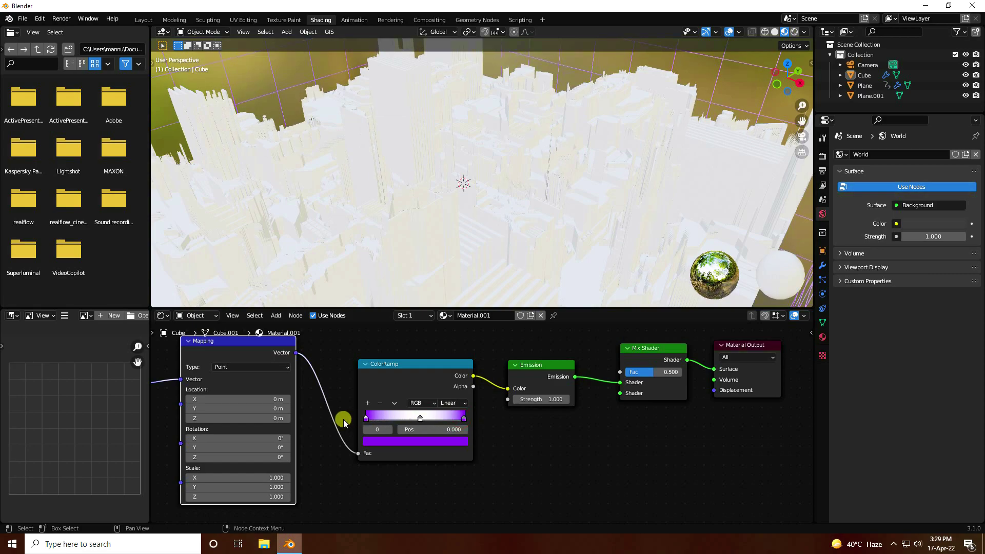
click(420, 419)
click(423, 430)
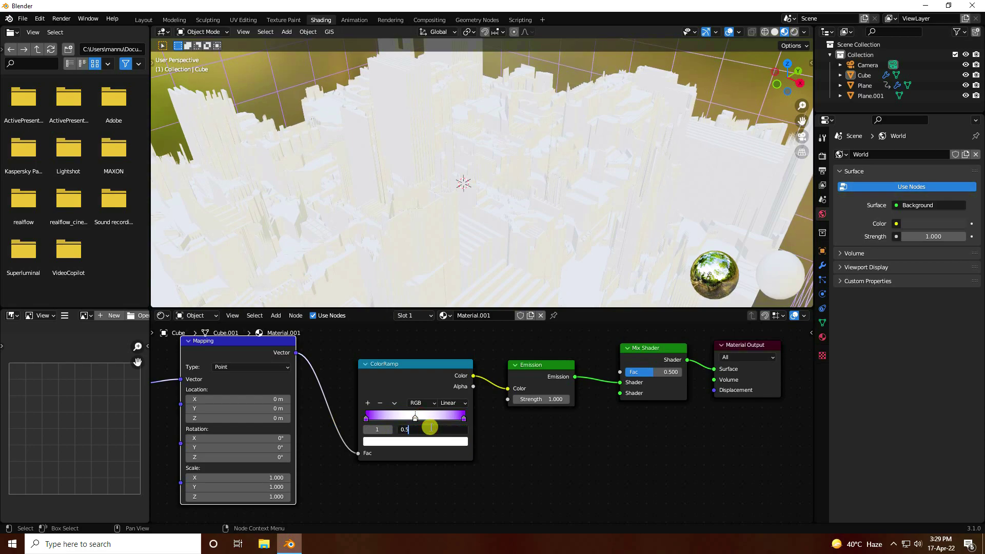
key(Return)
Make the middle stop red (H 1, S 0.95, V 0.85), then preview in Rendered shading.
click(413, 442)
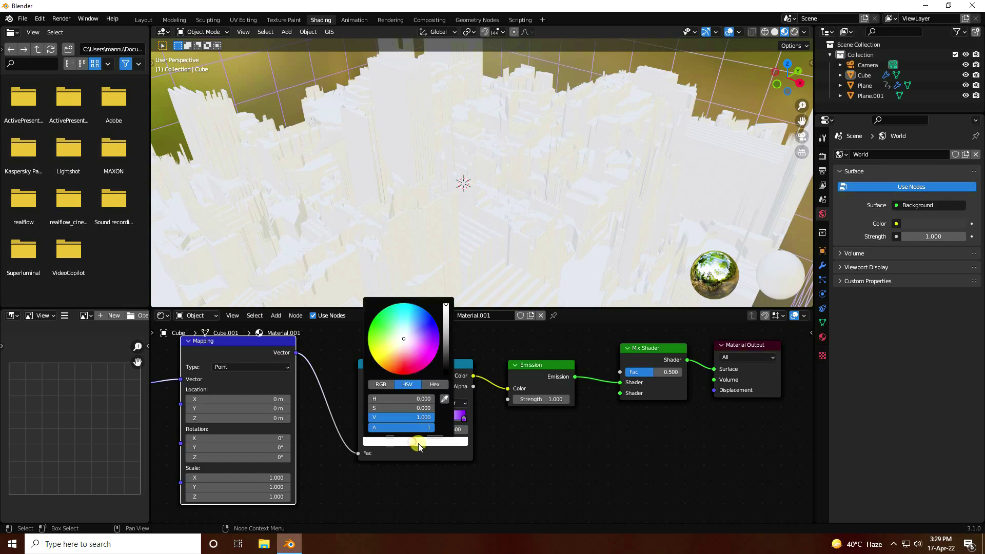
click(396, 398)
text(1)
key(Tab)
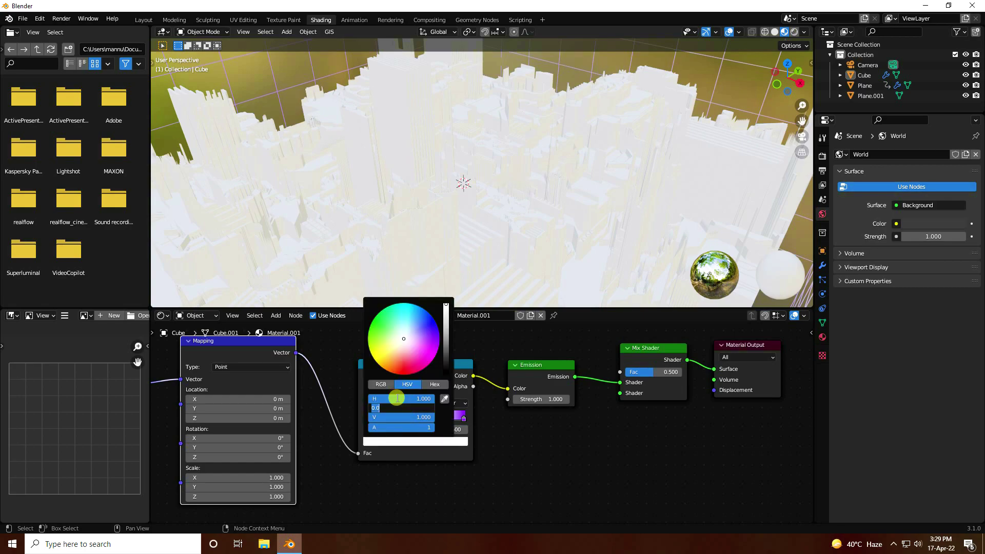
key(Tab)
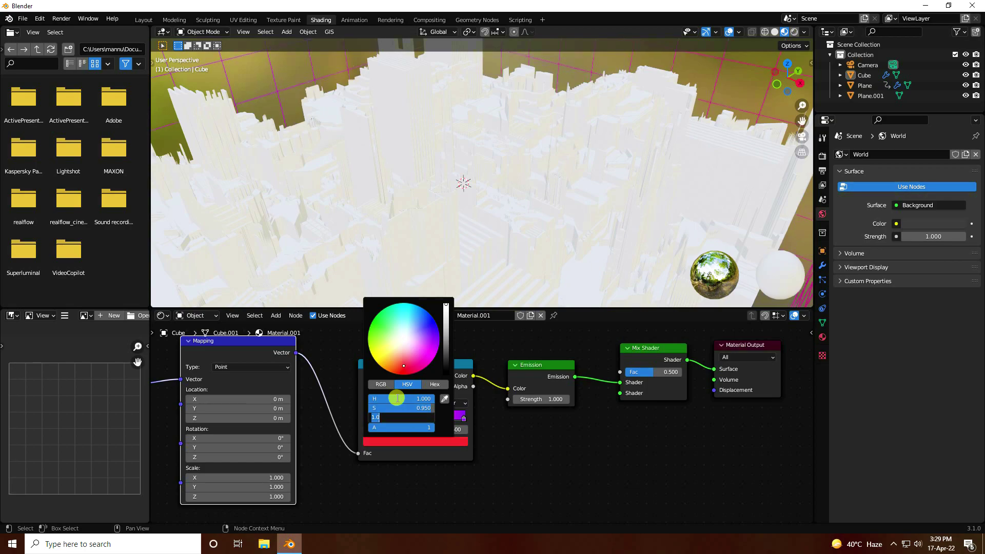
text(0.85)
key(Return)
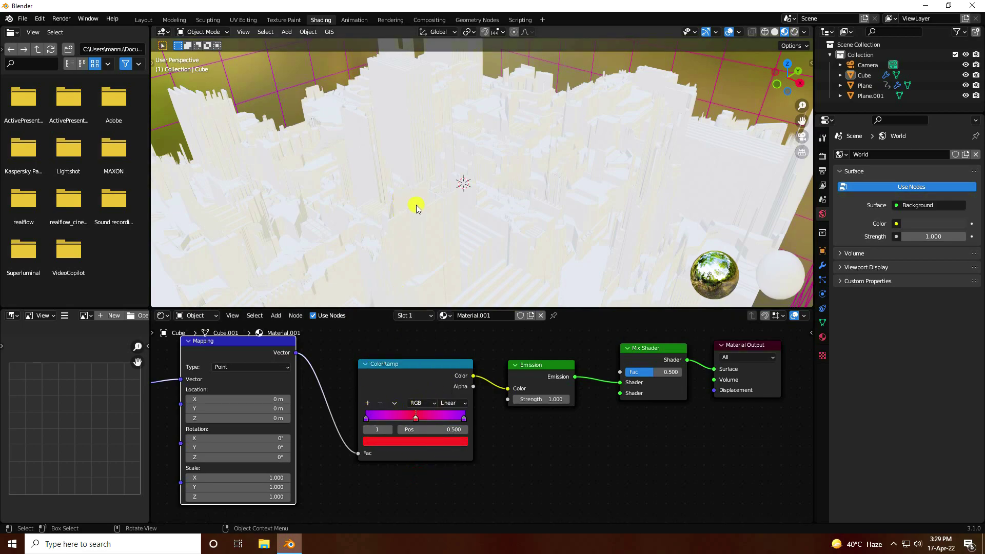
click(794, 31)
Set a gradient stop's colour to bright blue with hue 0.6 and value 1.
scroll(401, 154, down, 3)
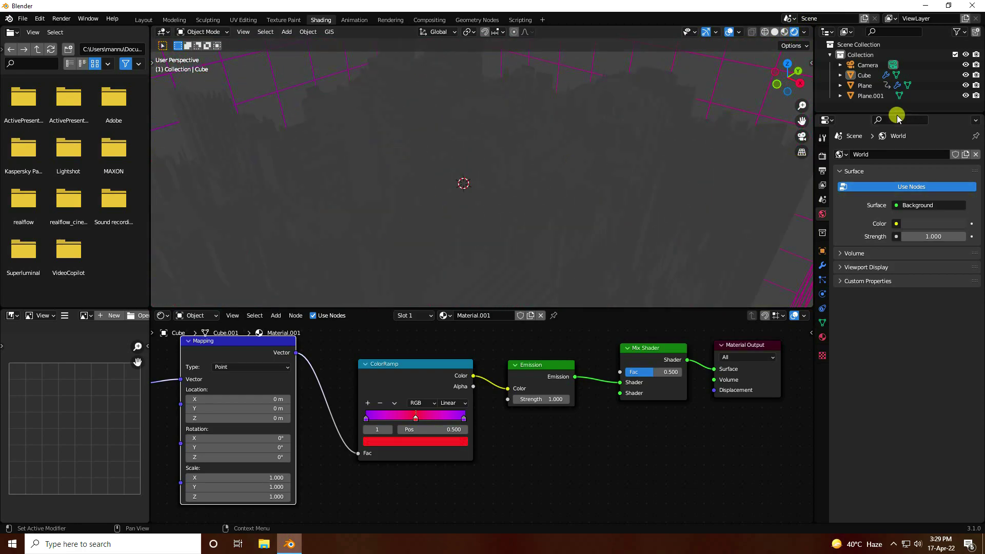
click(464, 159)
scroll(463, 158, up, 3)
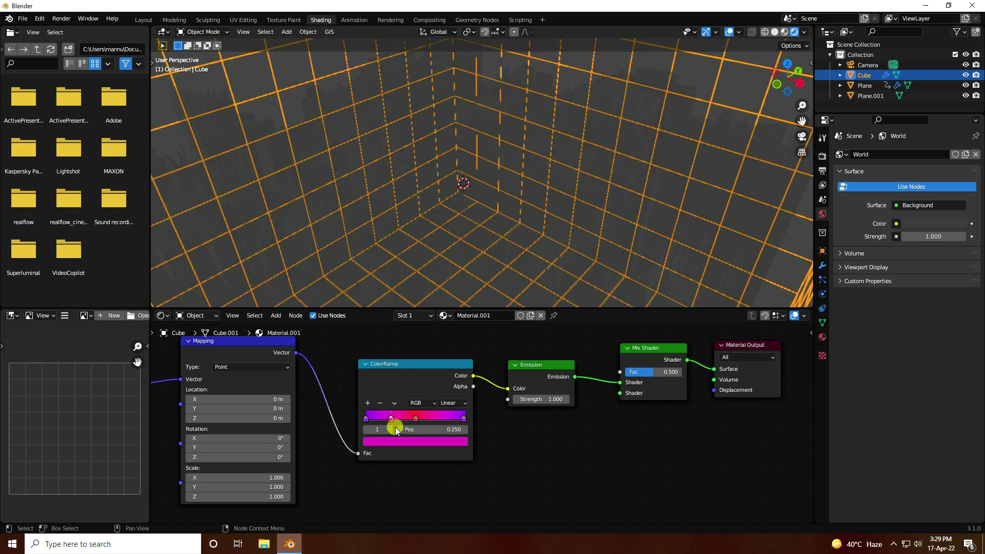
click(410, 441)
click(424, 399)
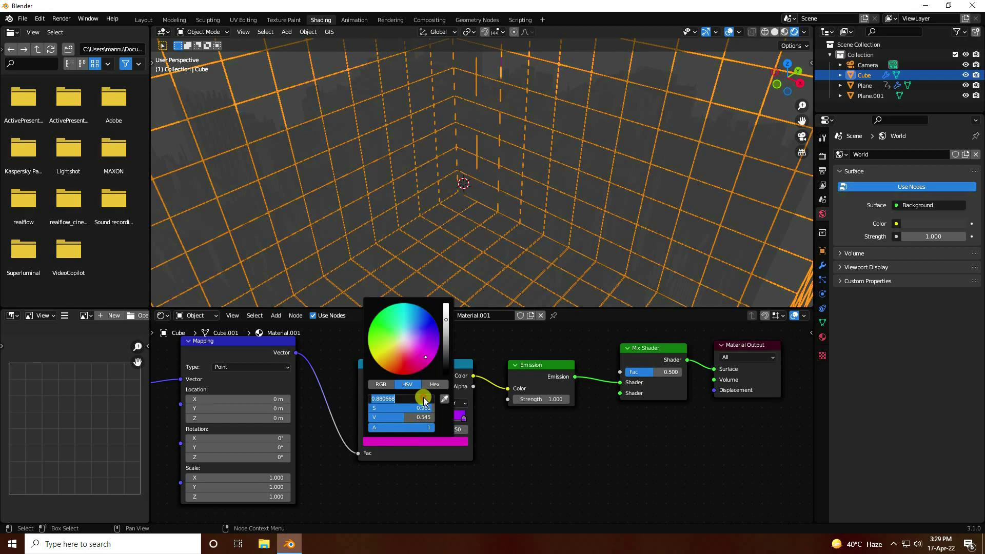
text(0.6)
key(Tab)
key(Tab)
text(1)
key(Return)
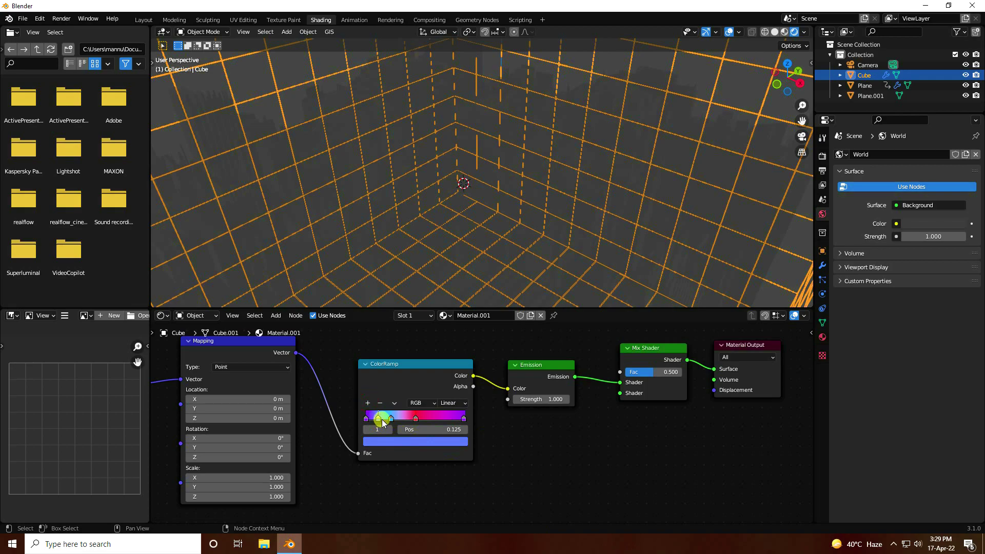
Move the third stop to 0.757 and color it blue with H 0.6, S 1, V 1.
drag(379, 420, 429, 421)
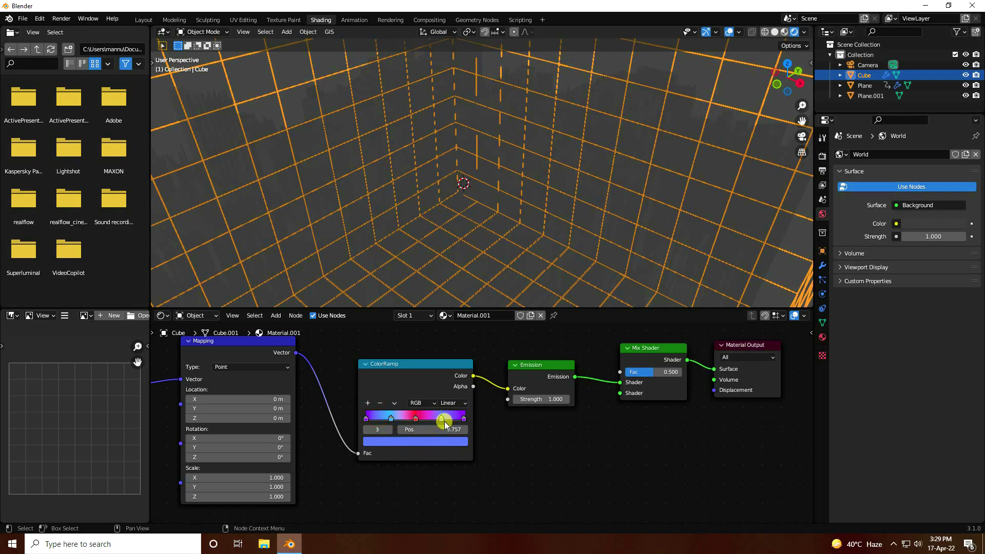
click(438, 442)
click(421, 398)
text(0.6)
key(Tab)
text(1)
key(Tab)
text(1)
key(Return)
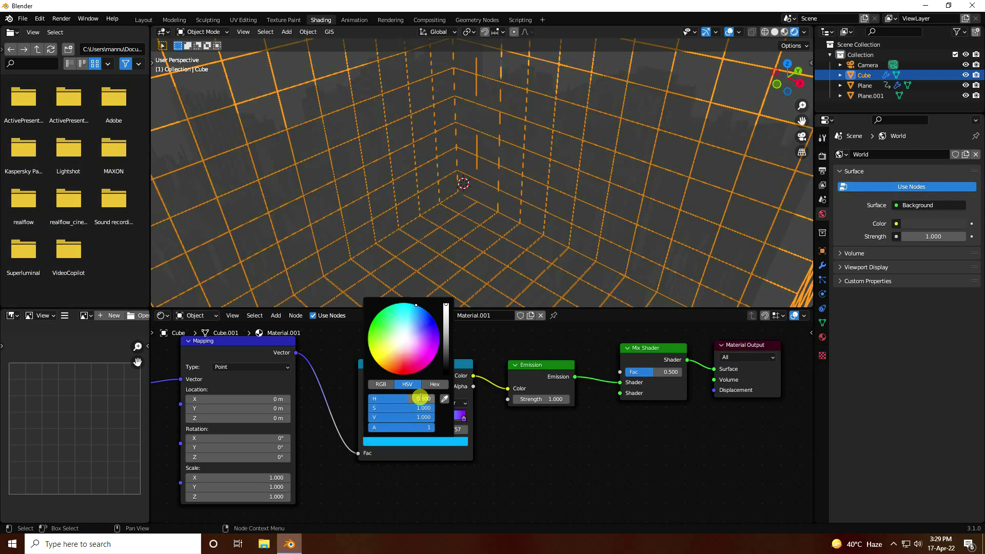
middle_drag(512, 457, 488, 493)
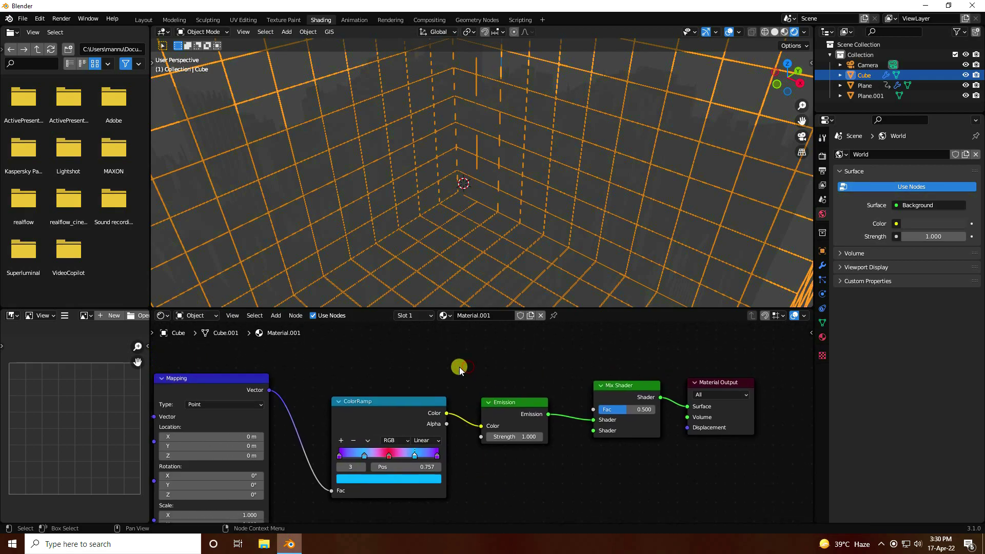
Add a Layer Weight node and connect its Facing output to the Mix Shader Fac.
click(869, 103)
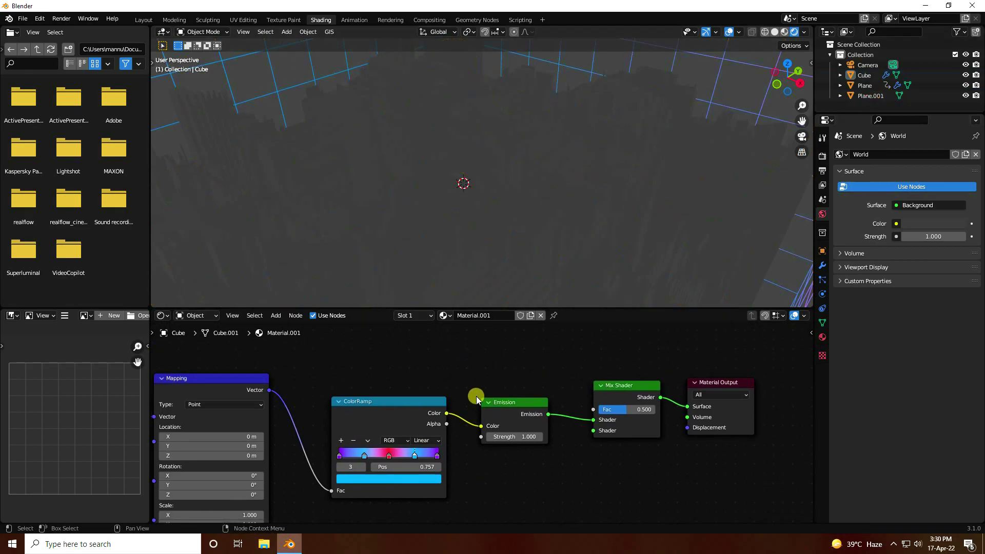
drag(374, 402, 366, 403)
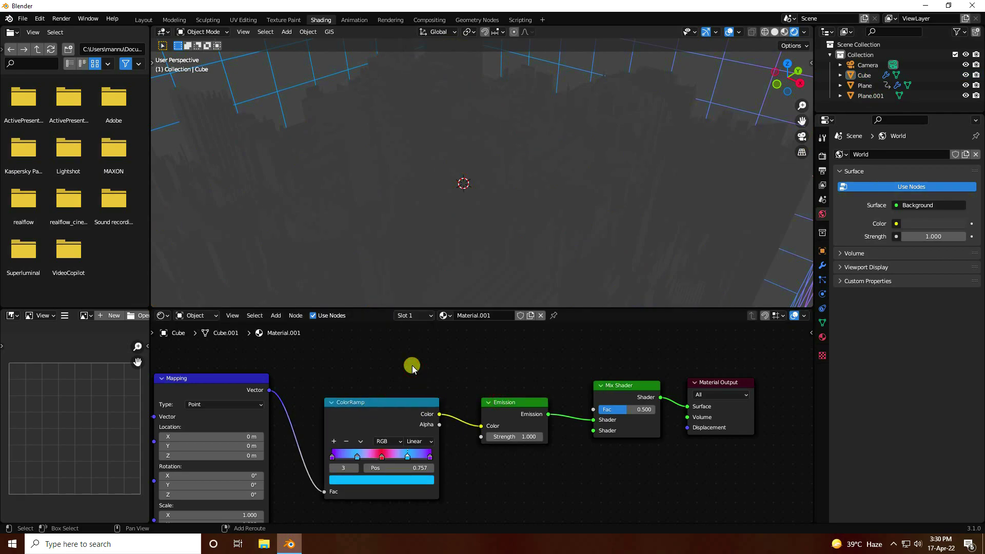
key(shift+a)
click(411, 365)
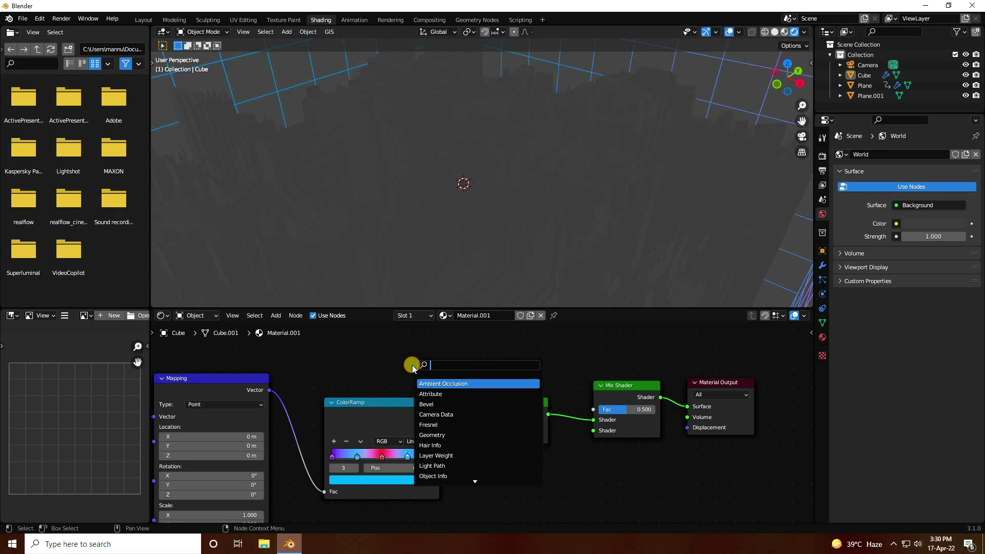
text(LAY)
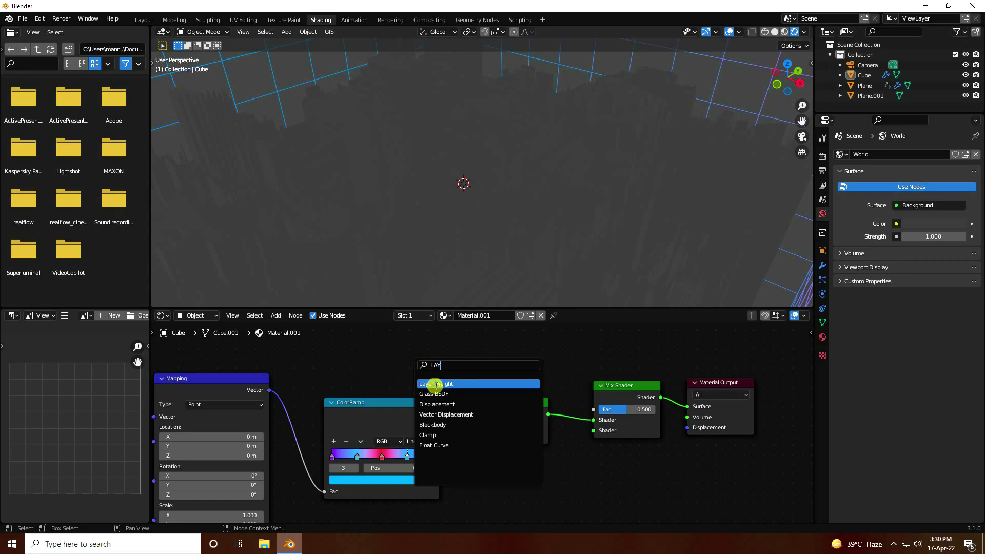
click(435, 384)
click(395, 343)
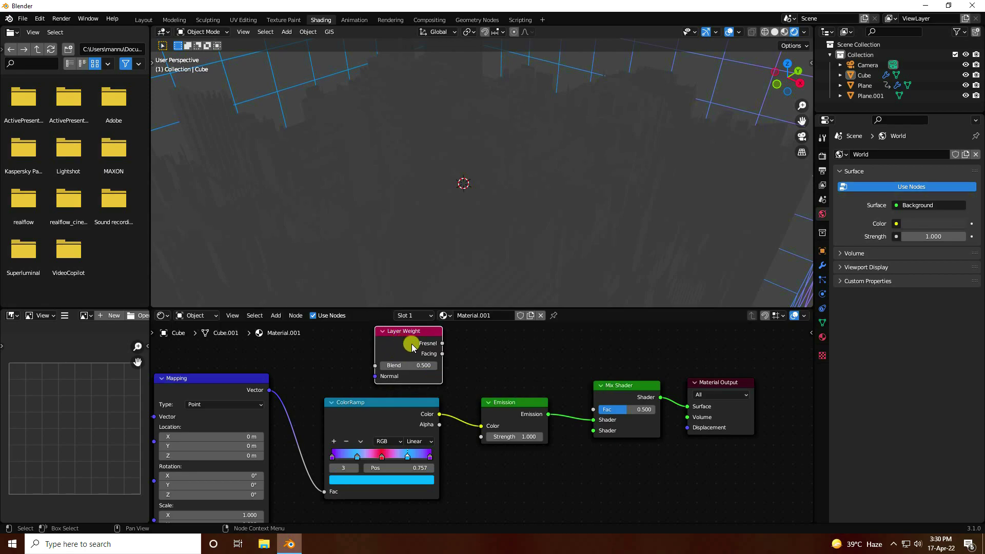
drag(443, 355, 594, 410)
Raise the Layer Weight Blend value to 0.900.
drag(397, 336, 496, 339)
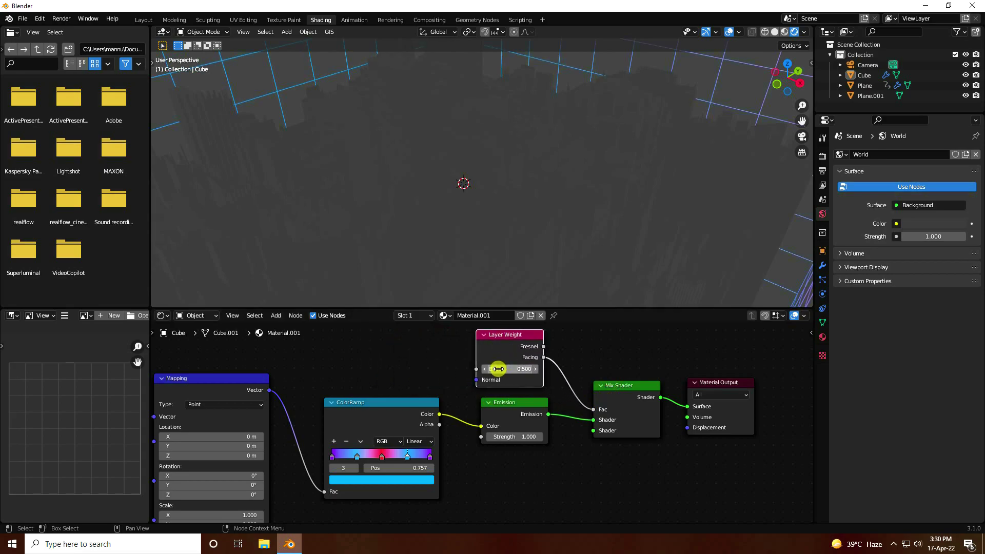
click(536, 369)
click(536, 369)
middle_drag(562, 466, 478, 455)
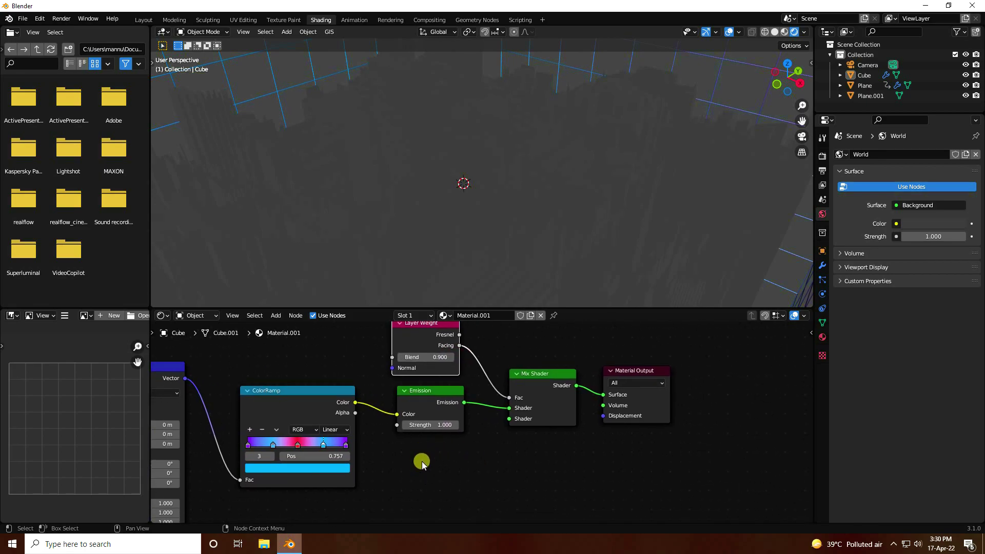
drag(396, 414, 375, 410)
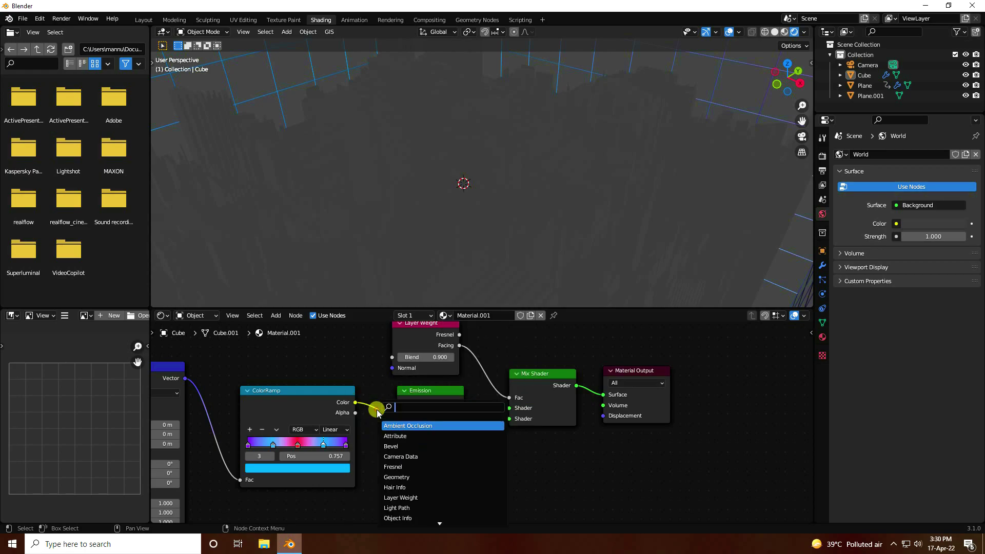
Add a Transparent BSDF feeding the Mix Shader's second Shader input.
text(TR)
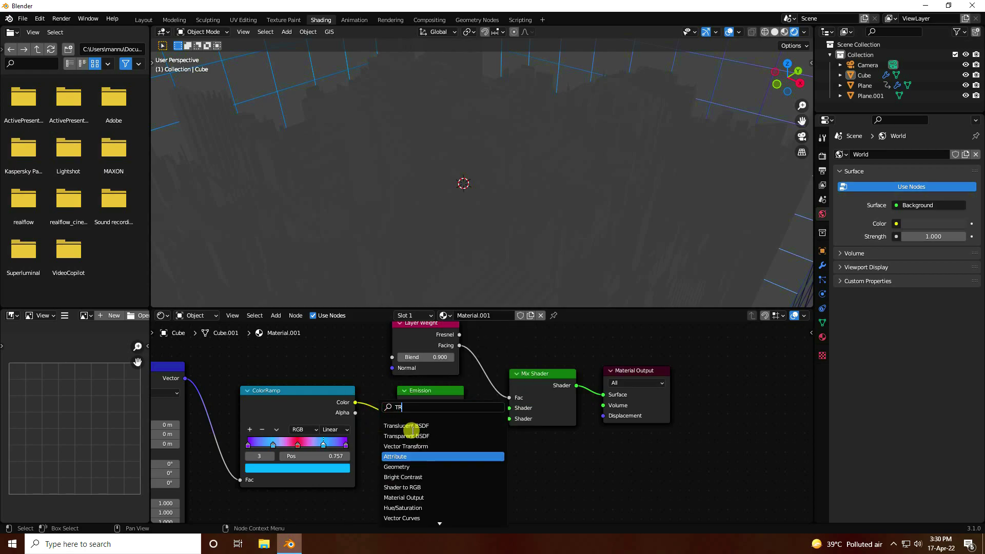
text(AN)
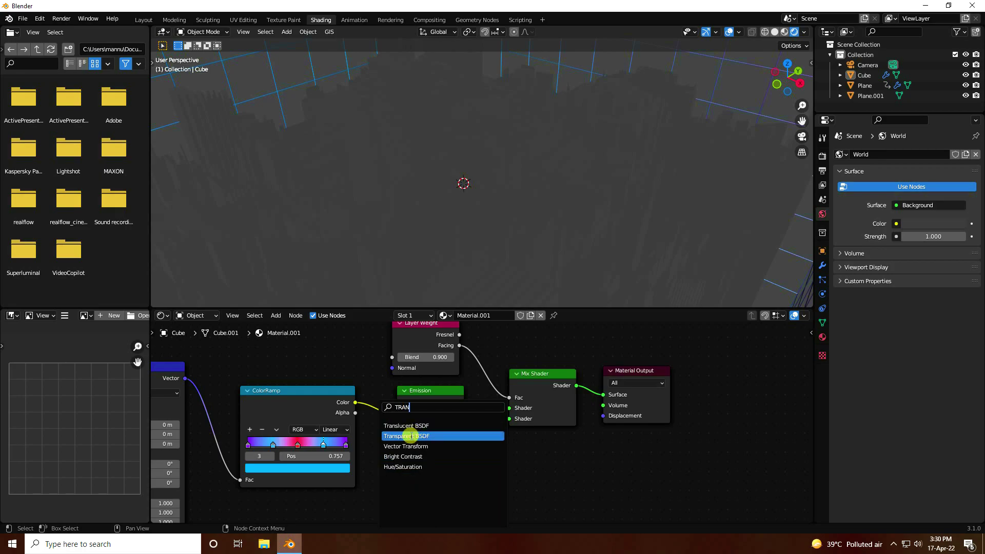
click(421, 435)
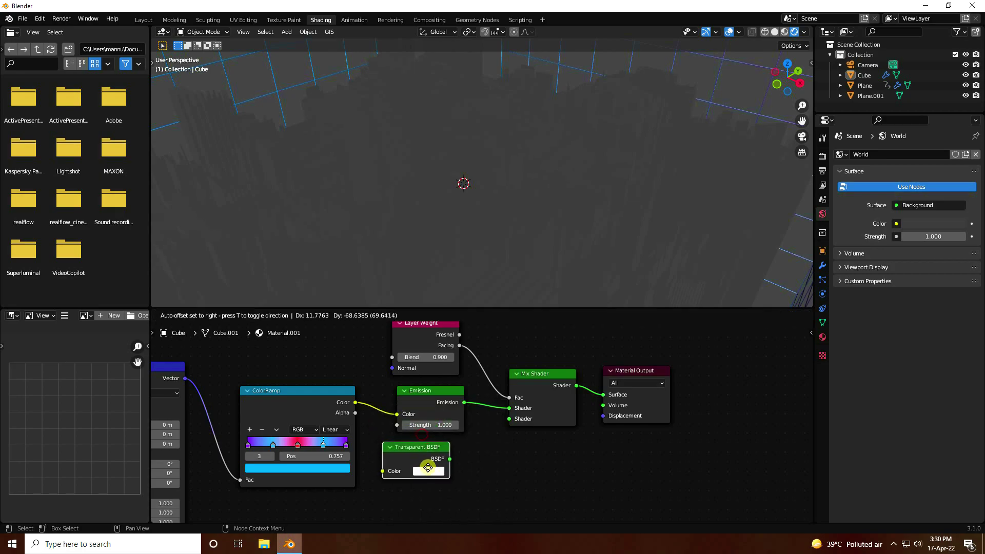
drag(464, 460, 509, 418)
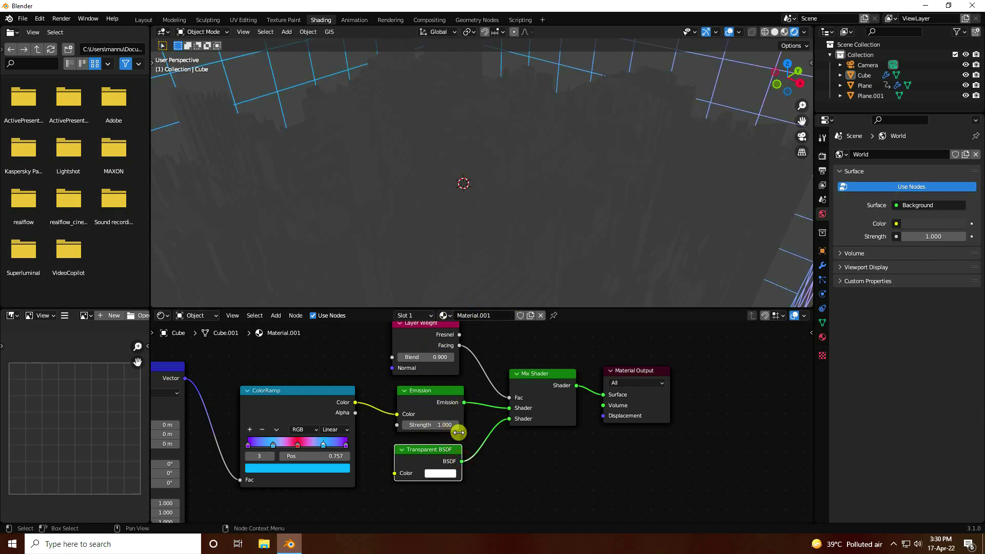
Set the Emission Strength to 7.5.
scroll(655, 448, down, 3)
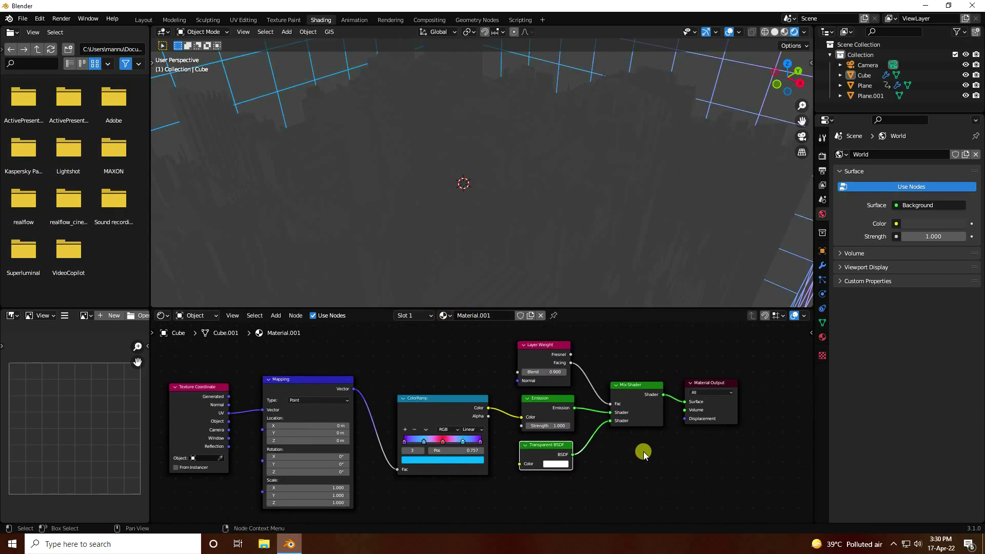
scroll(643, 453, up, 4)
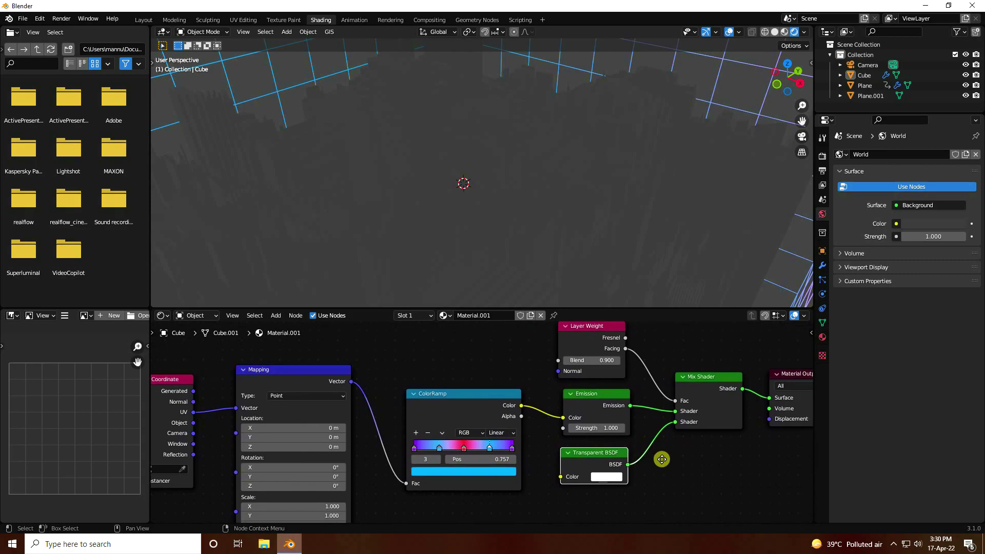
middle_drag(662, 459, 548, 454)
click(488, 424)
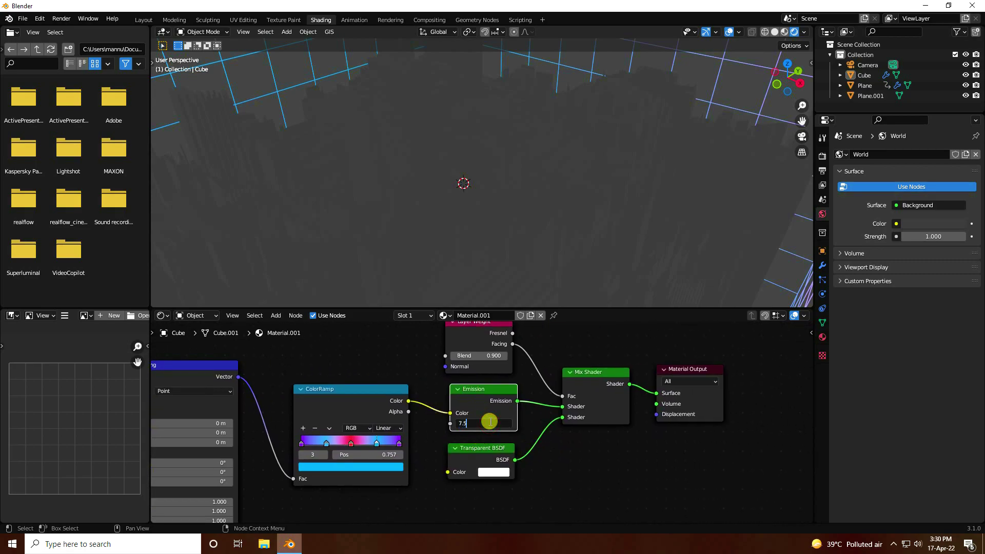
text(7.5)
click(565, 481)
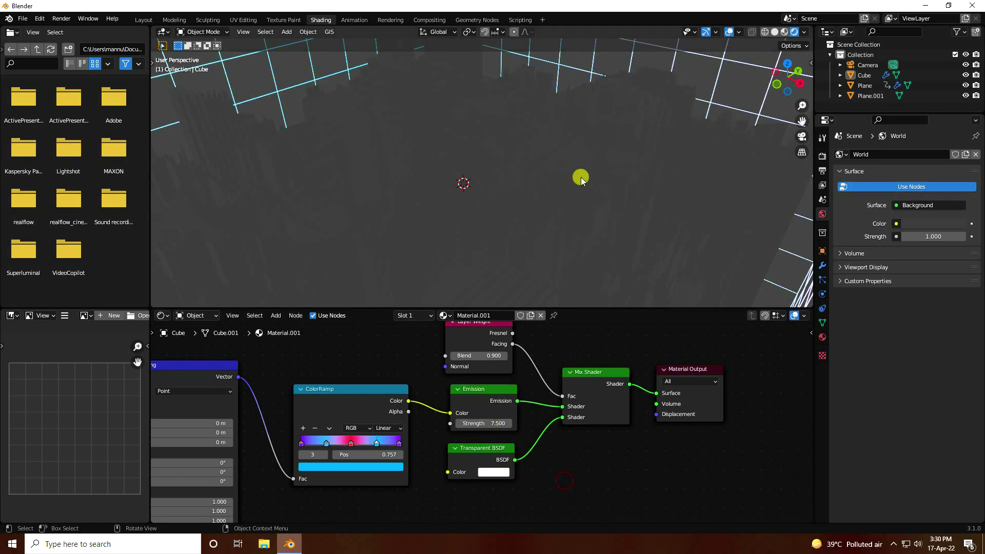
Assign Material.001 to the Plane object.
click(864, 85)
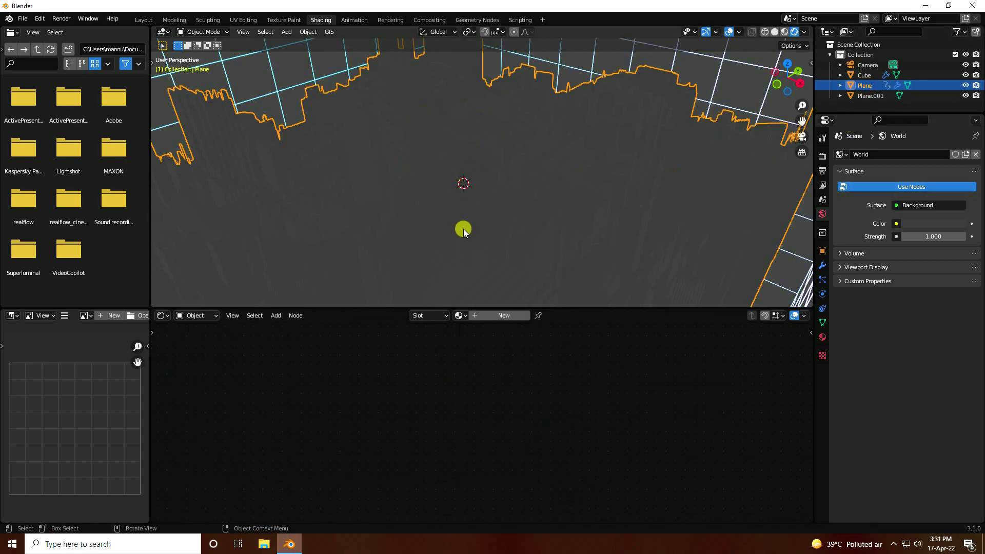
click(461, 316)
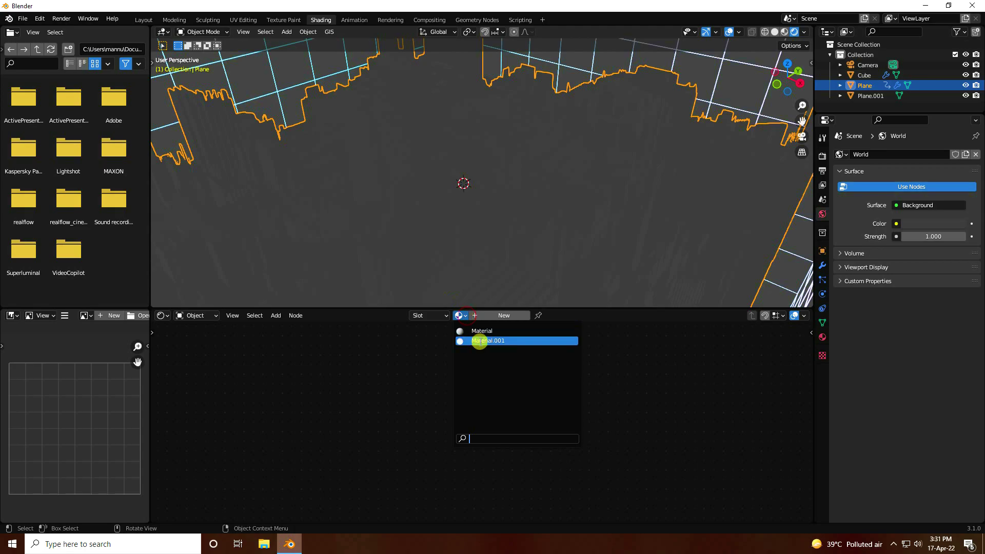
key(Return)
middle_drag(398, 229, 427, 216)
scroll(399, 210, down, 5)
scroll(435, 192, up, 6)
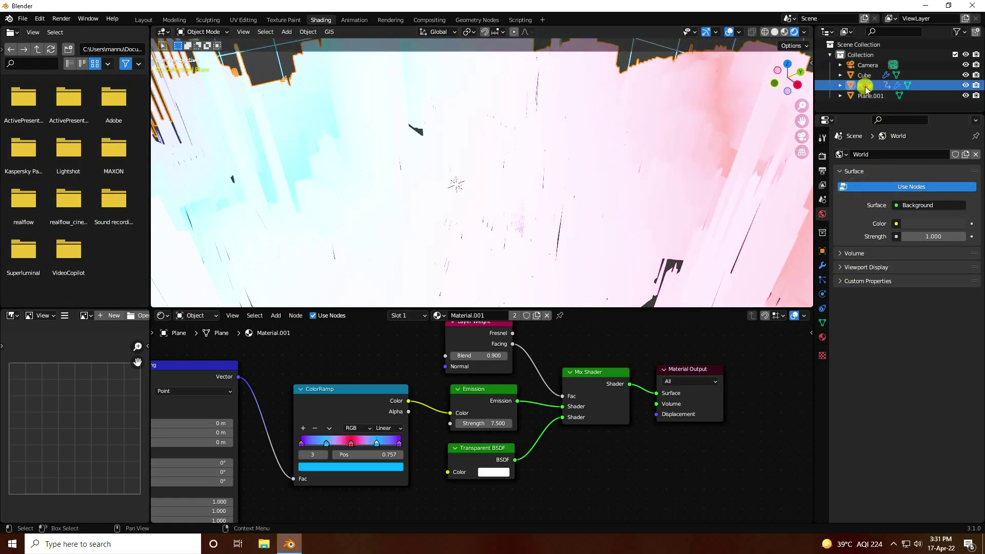
Set Material.001's Blend Mode to Alpha Blend and inspect the translucent city.
click(821, 338)
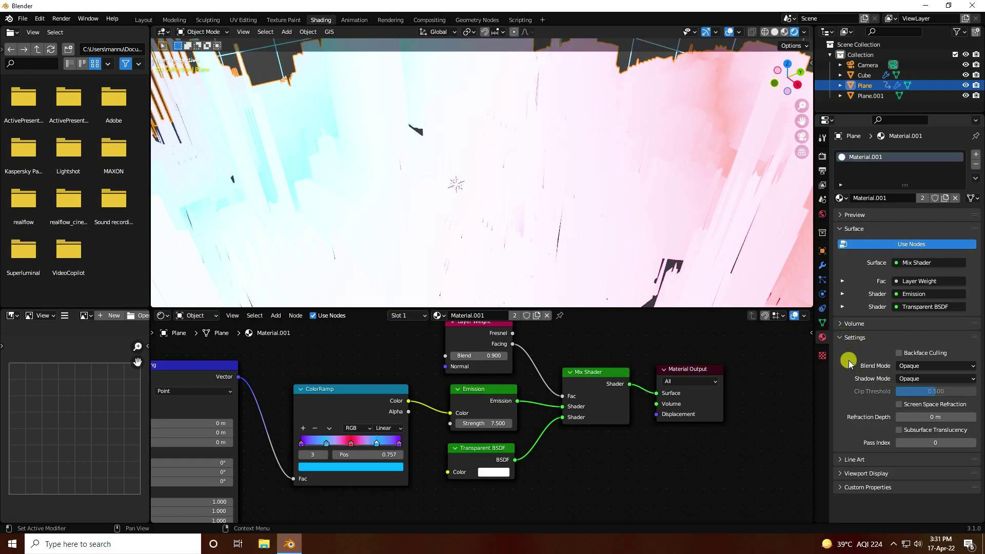
click(904, 367)
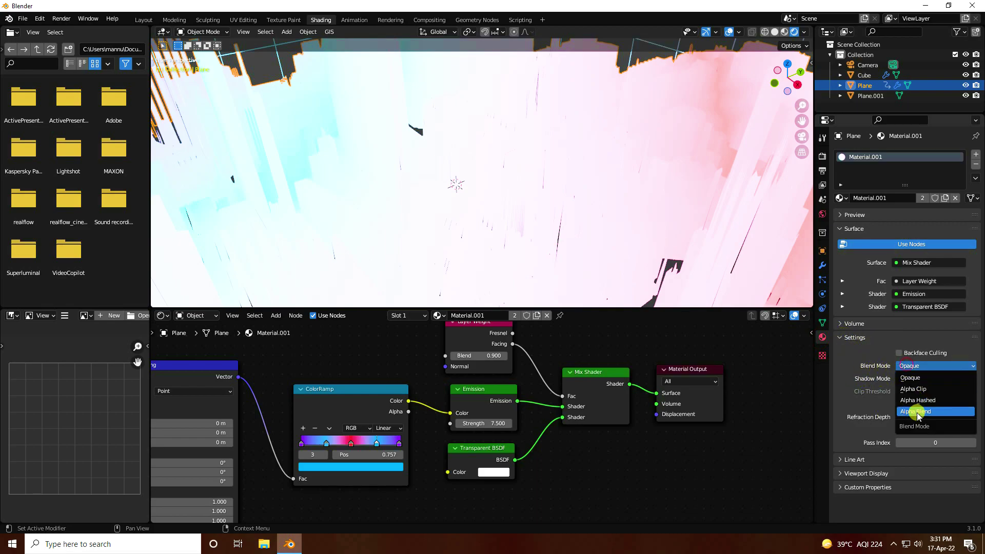
click(909, 413)
middle_drag(465, 238, 451, 215)
middle_drag(509, 466, 535, 488)
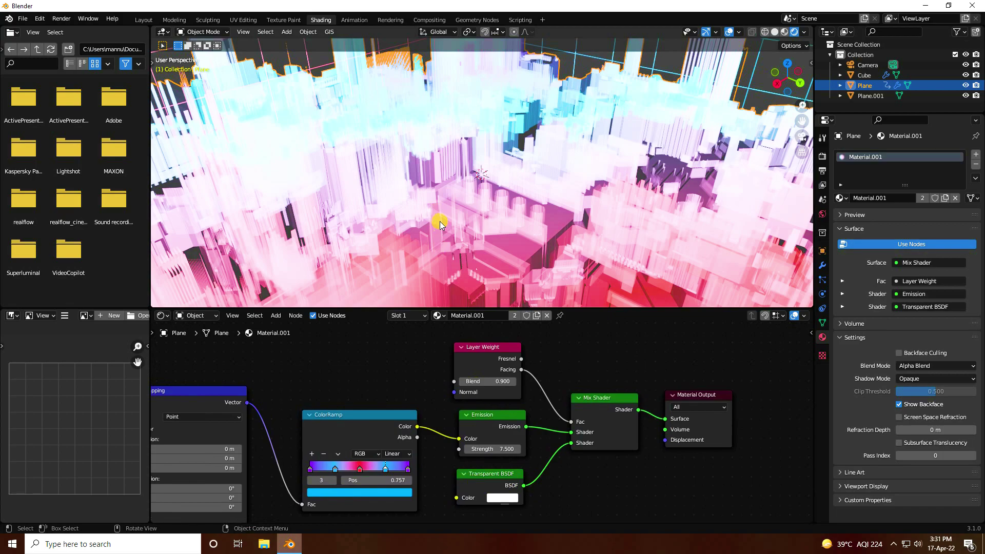
Tint the Transparent BSDF colour light blue.
click(504, 497)
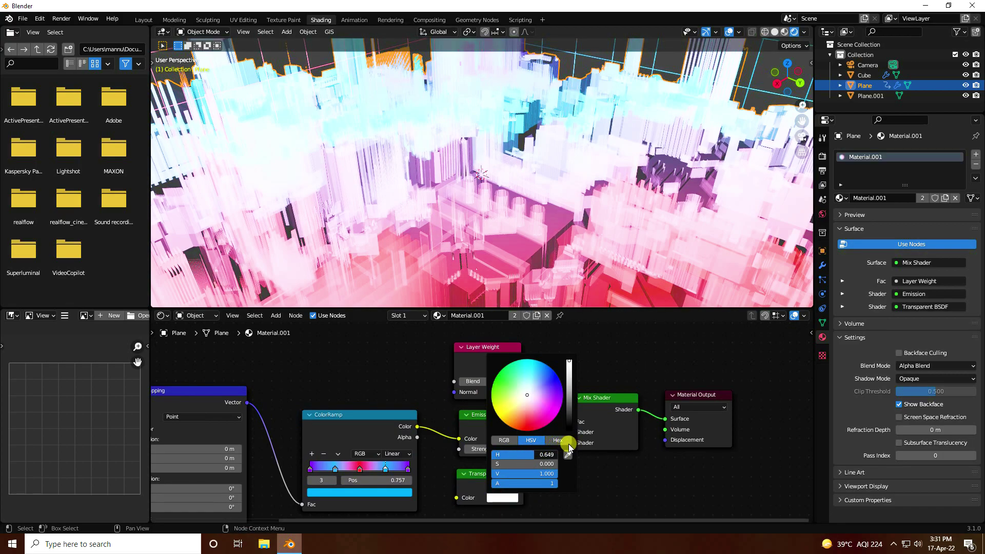
drag(528, 465, 577, 459)
click(648, 485)
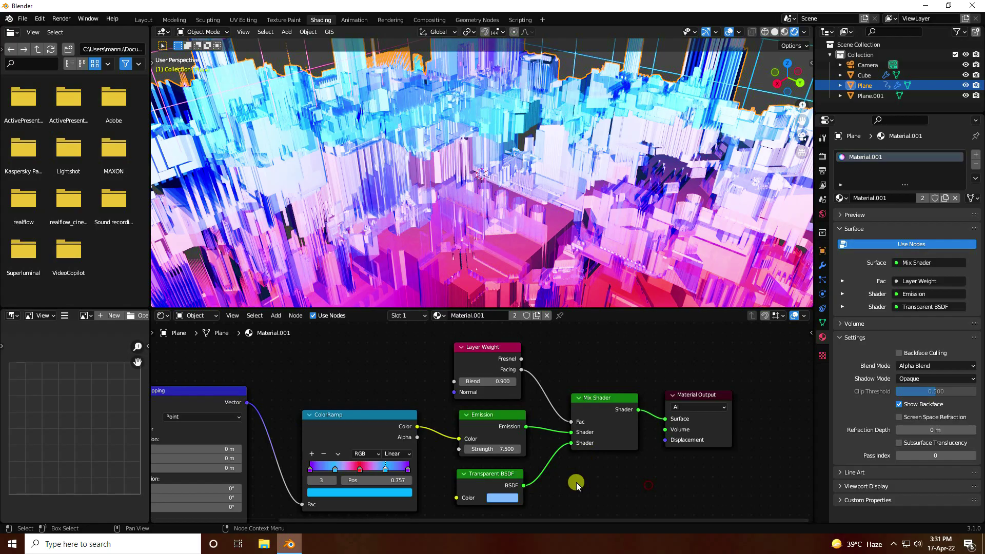
middle_drag(404, 184, 392, 188)
scroll(391, 190, up, 5)
middle_drag(752, 45, 609, 307)
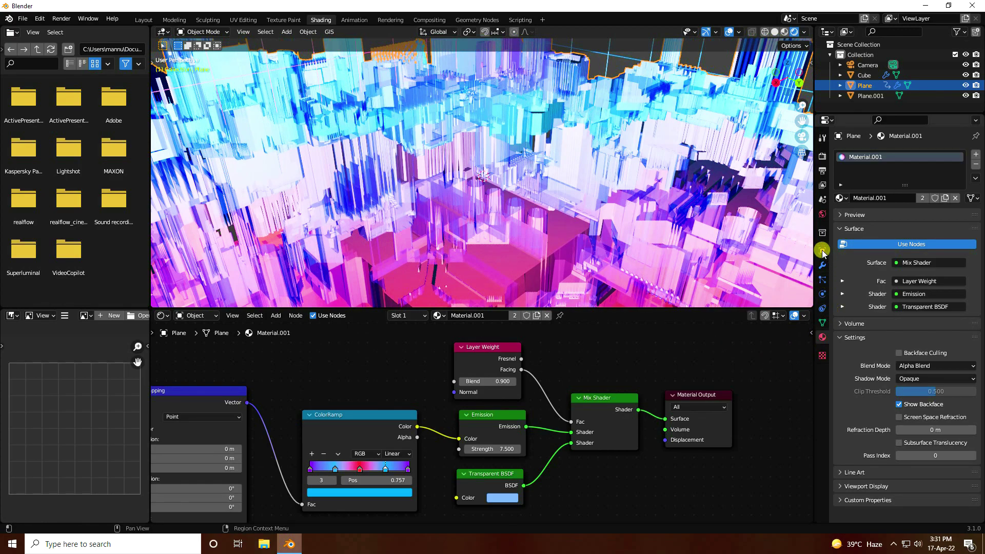
Darken the World background colour to black and select Plane.001.
click(822, 214)
click(919, 224)
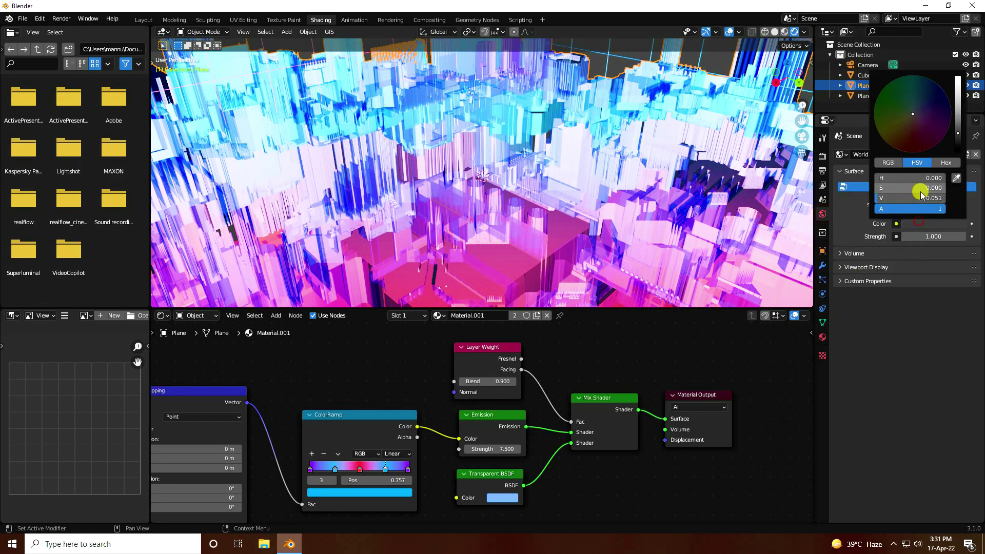
drag(959, 138, 960, 176)
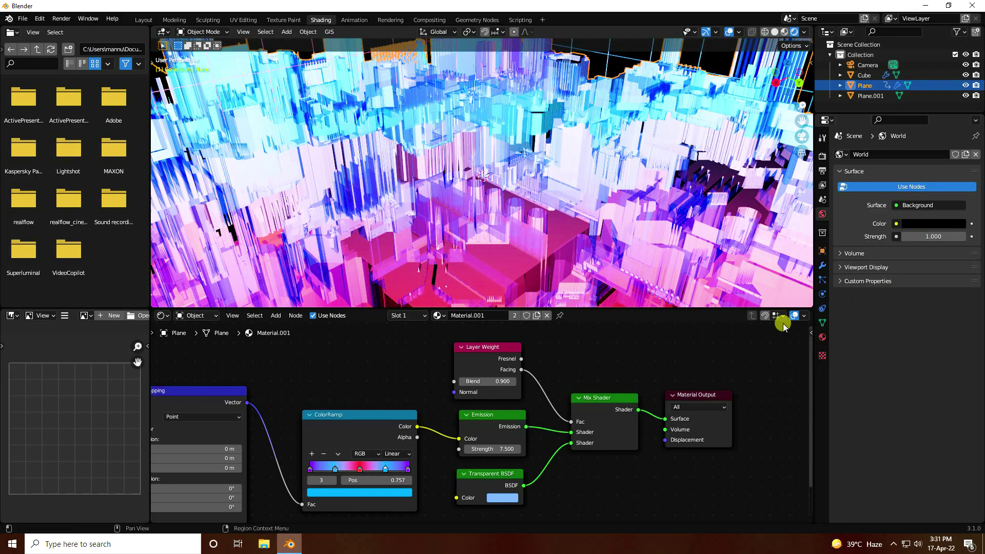
mouse_move(451, 197)
middle_down()
mouse_move(455, 234)
mouse_move(440, 169)
mouse_move(439, 200)
middle_up()
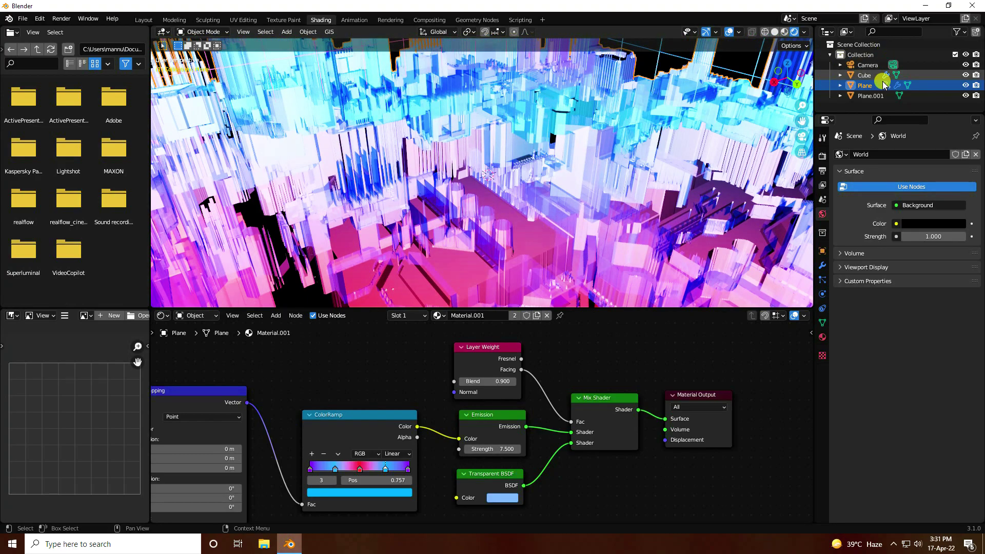
click(870, 95)
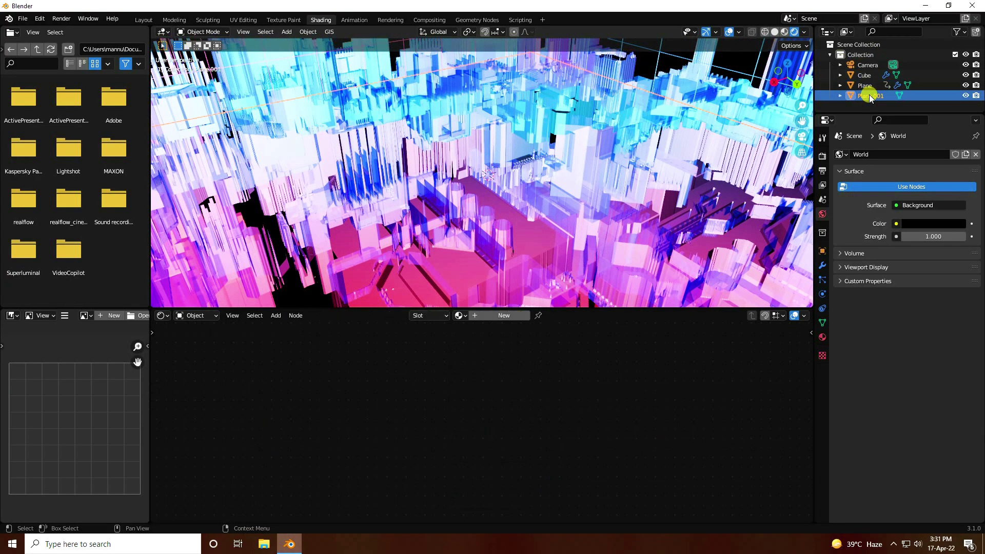
Create Material.002 for Plane.001 with a near-black, saturated blue Base Color.
click(473, 317)
click(595, 445)
drag(660, 334, 636, 319)
click(631, 311)
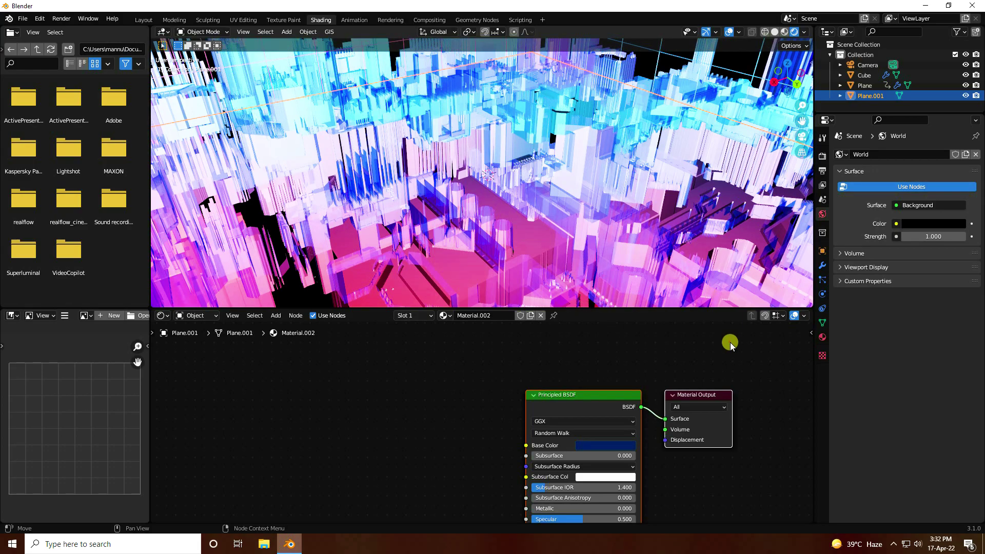
scroll(406, 195, down, 5)
scroll(407, 203, up, 5)
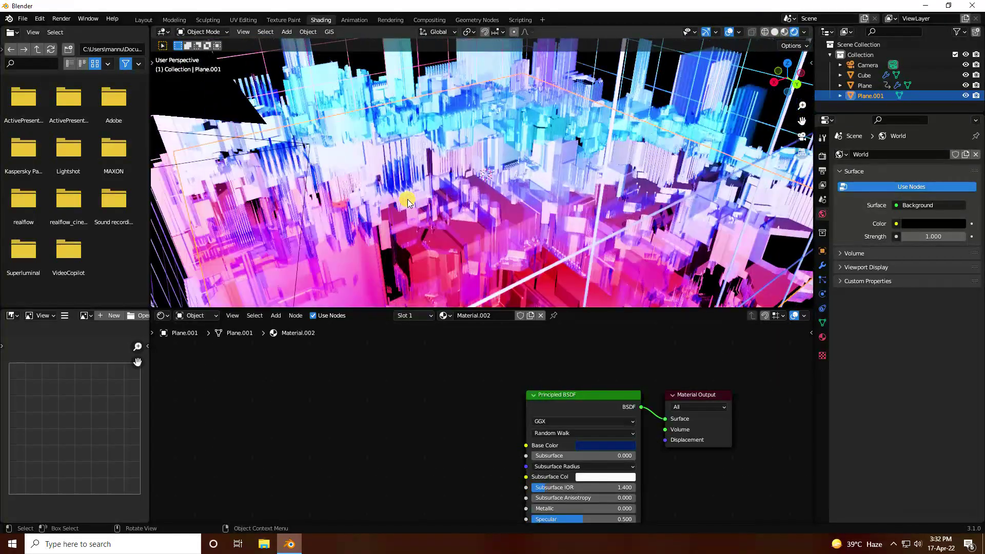
Switch to camera view, enlarge the 3D viewport and orbit around the city.
key(KP_0)
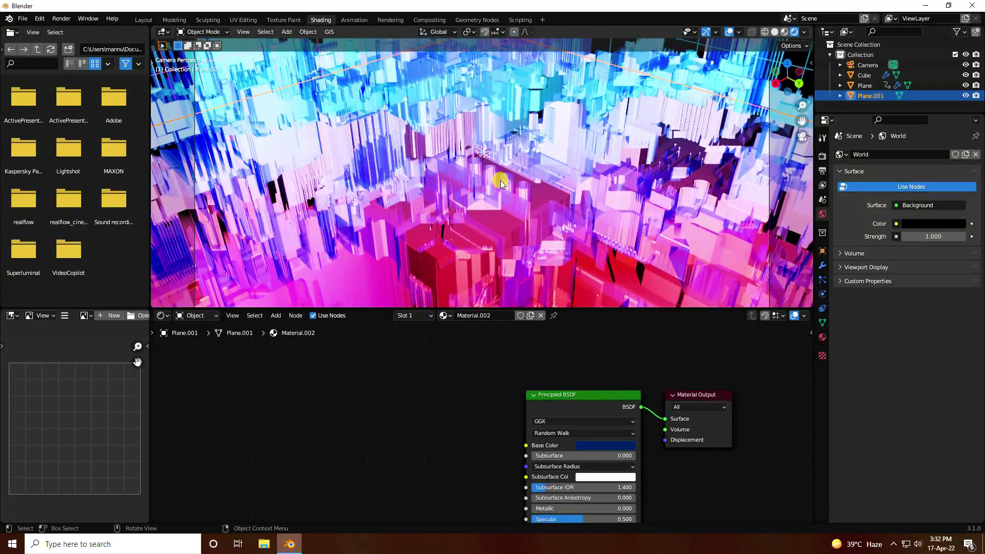
drag(374, 310, 374, 488)
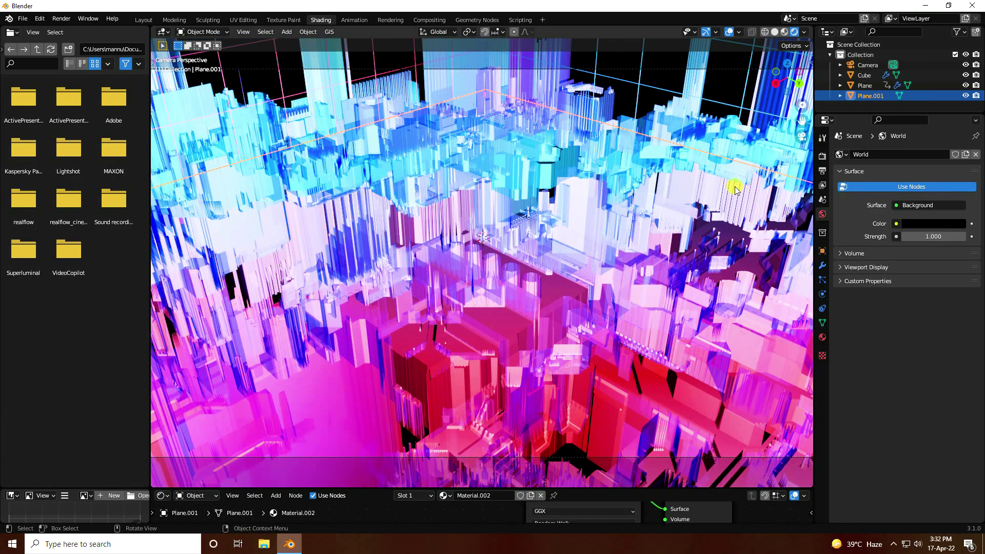
middle_drag(432, 302, 646, 279)
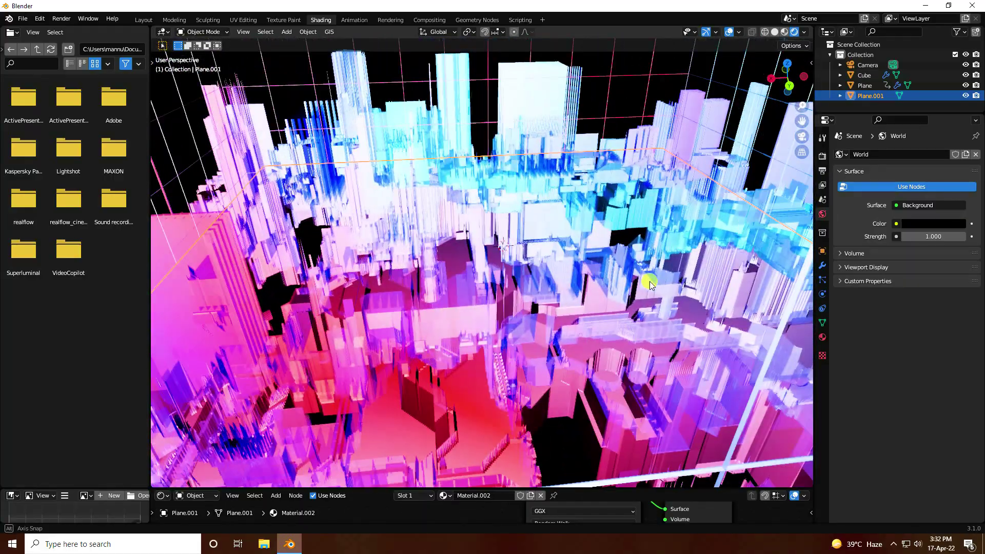
In Layout with rendered shading, enable Ambient Occlusion, Bloom and Screen Space Reflections in Eevee.
click(143, 19)
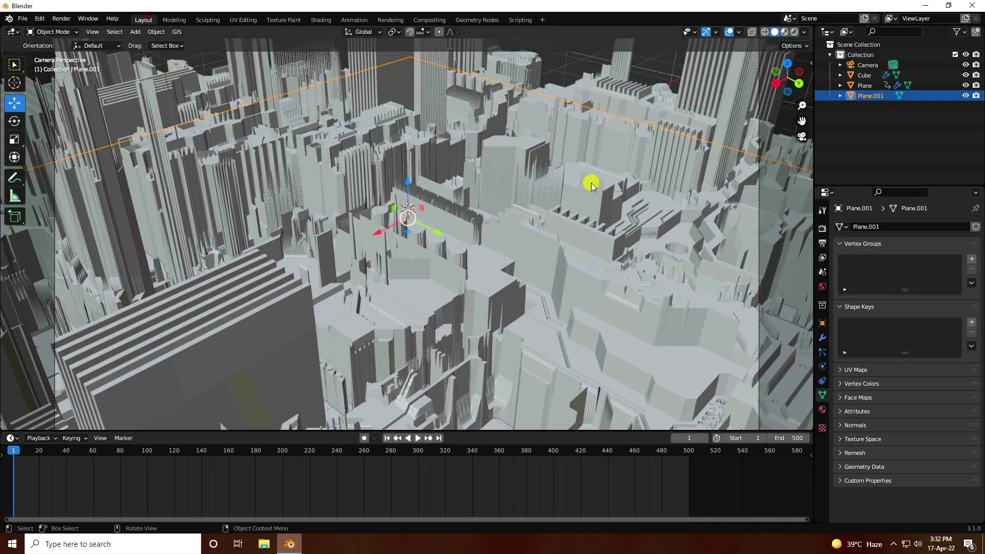
click(794, 32)
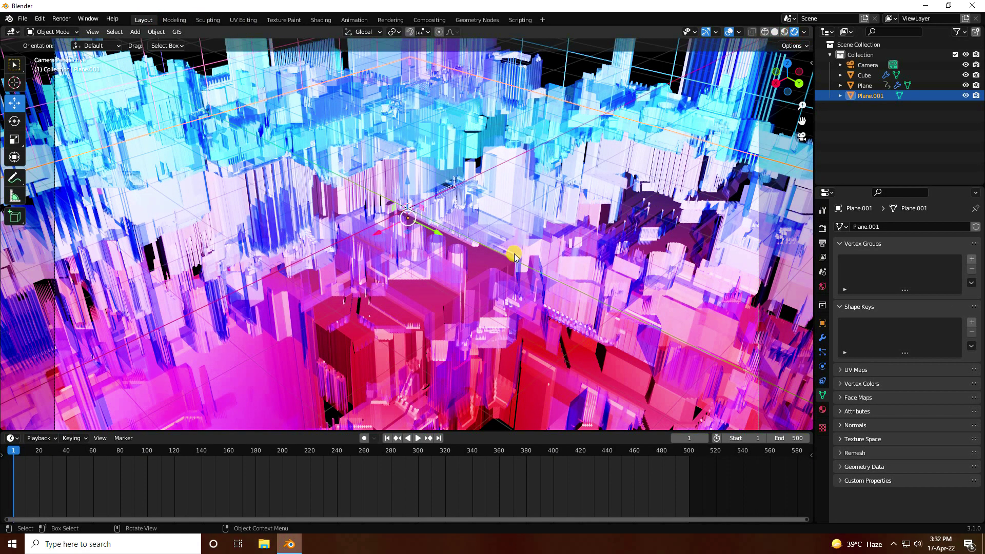
click(822, 227)
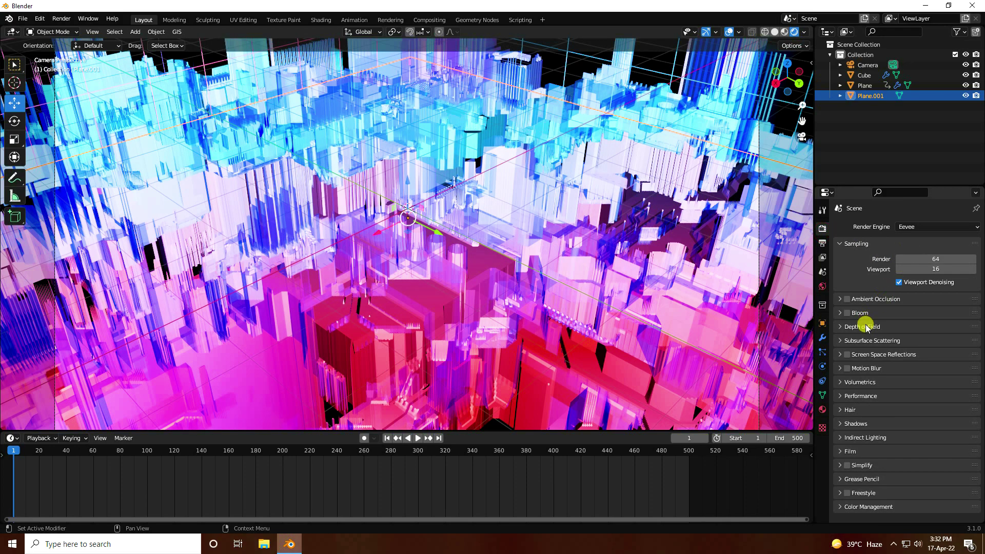
click(847, 300)
click(847, 313)
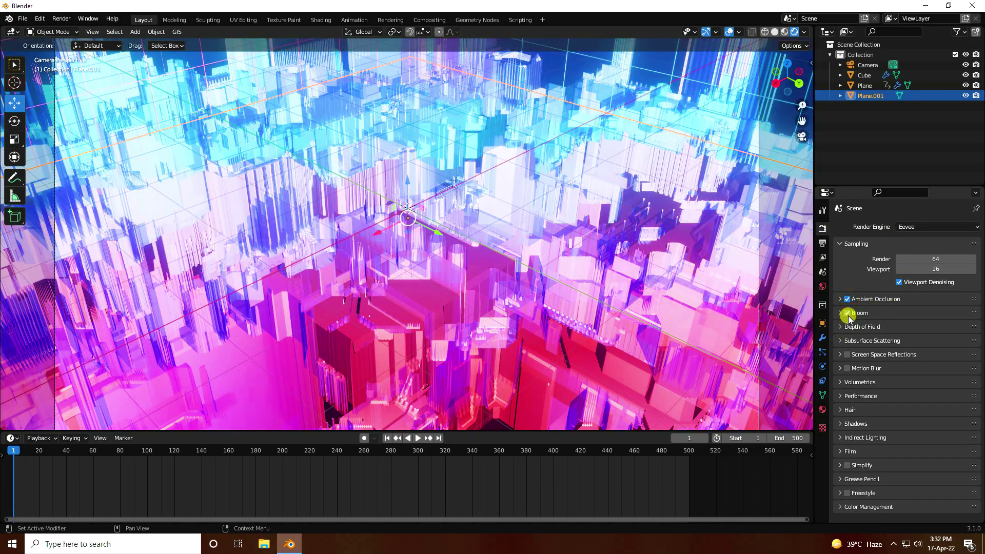
click(847, 354)
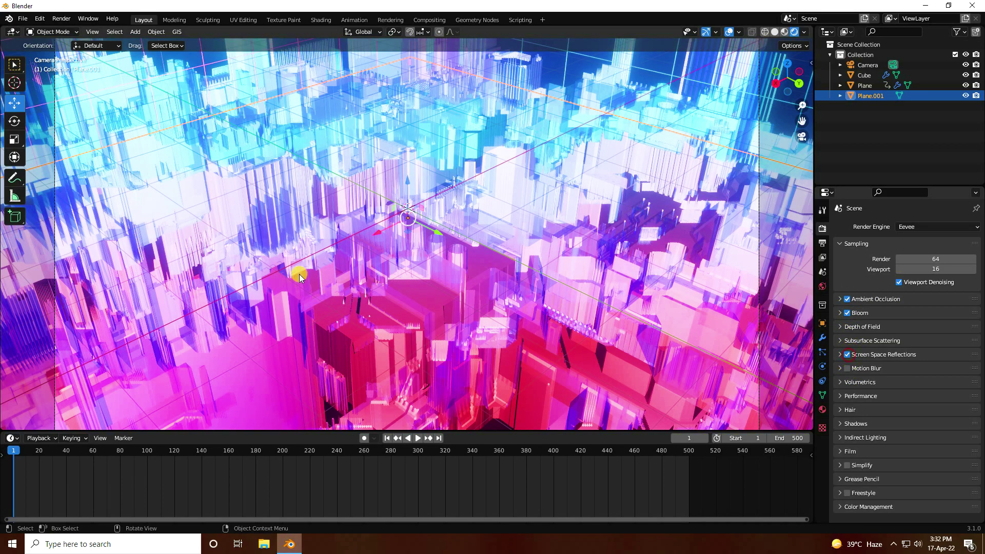
Preview the glowing city by playing the animation from the camera view.
middle_drag(513, 286, 332, 259)
key(KP_0)
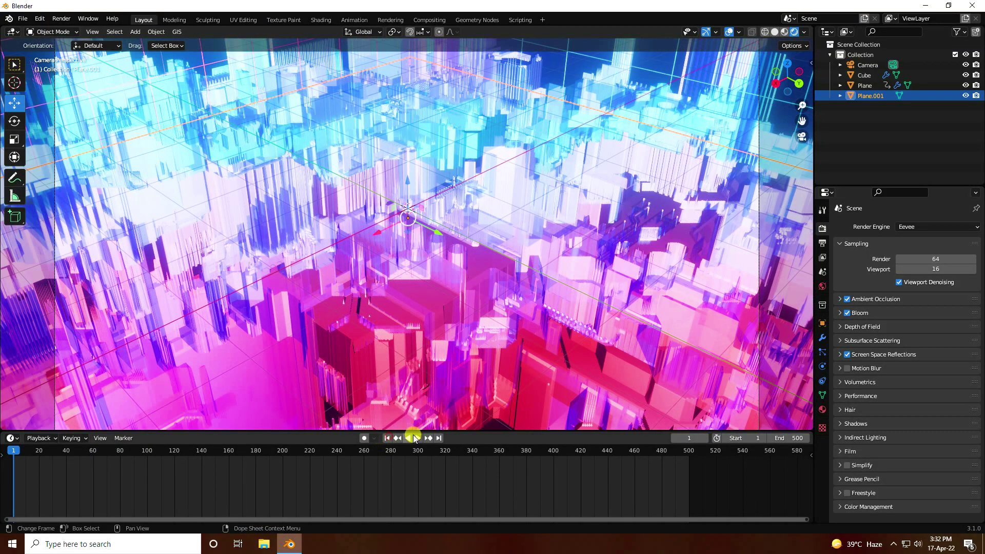
click(414, 438)
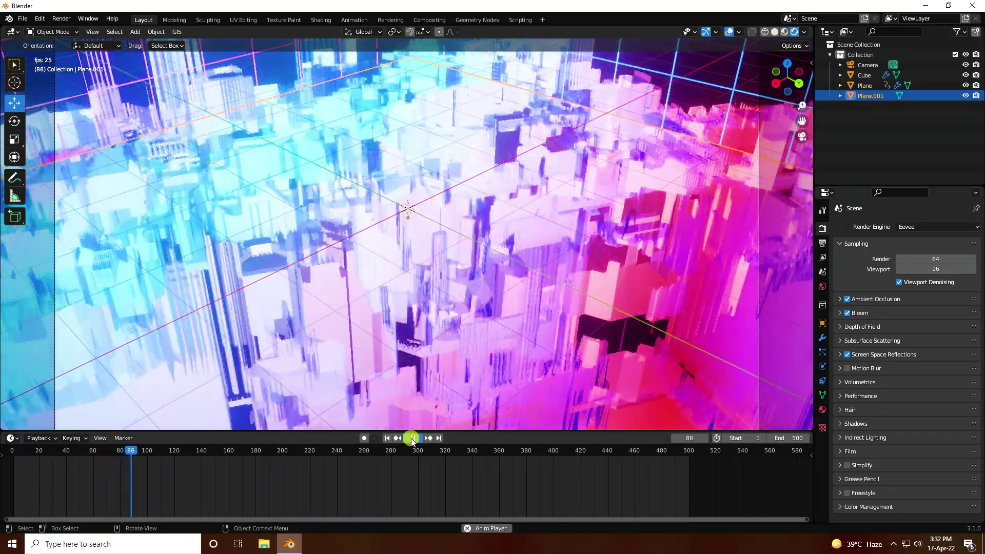
click(412, 438)
middle_drag(308, 228, 402, 249)
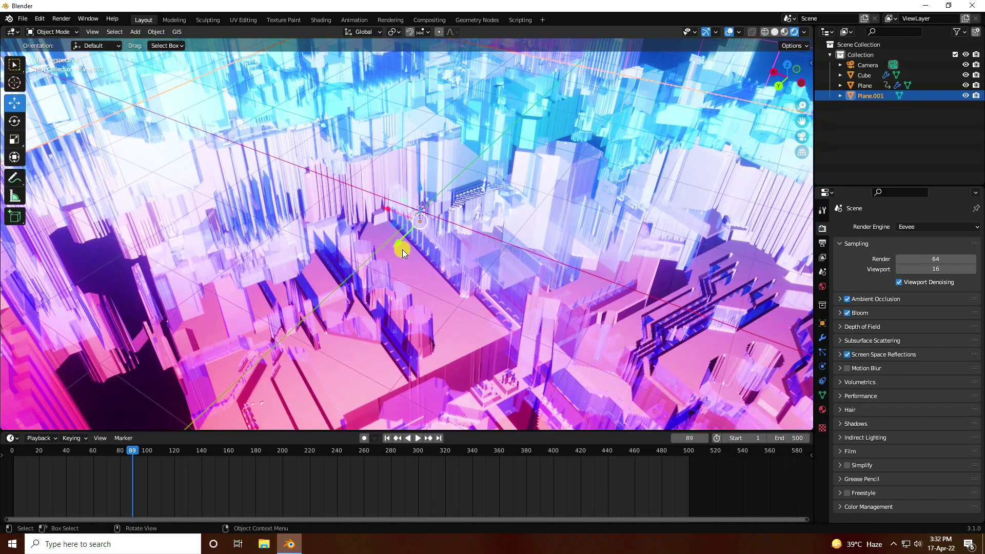
Raise the Bloom intensity to 0.075 and check the result through the camera.
click(839, 313)
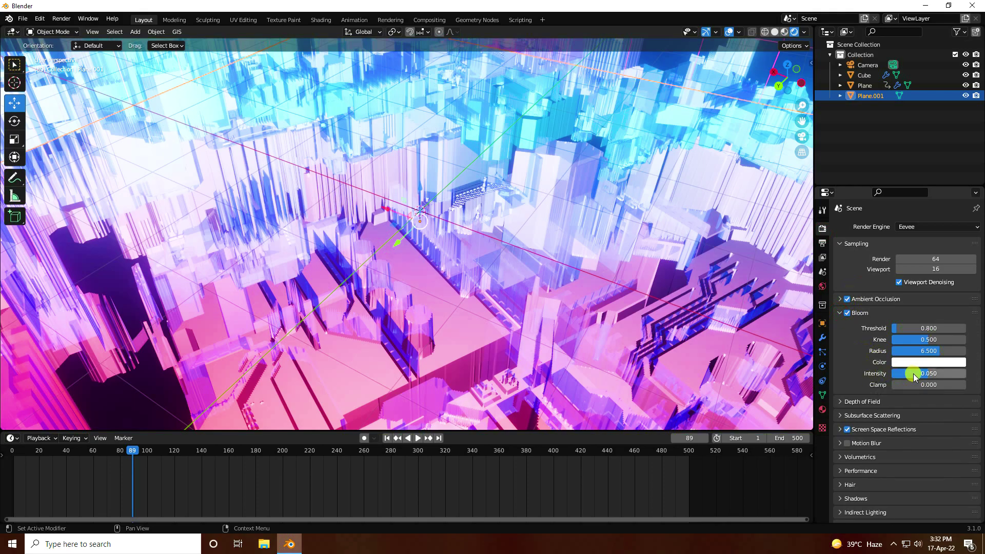
drag(921, 377, 941, 378)
middle_drag(396, 287, 386, 262)
key(KP_0)
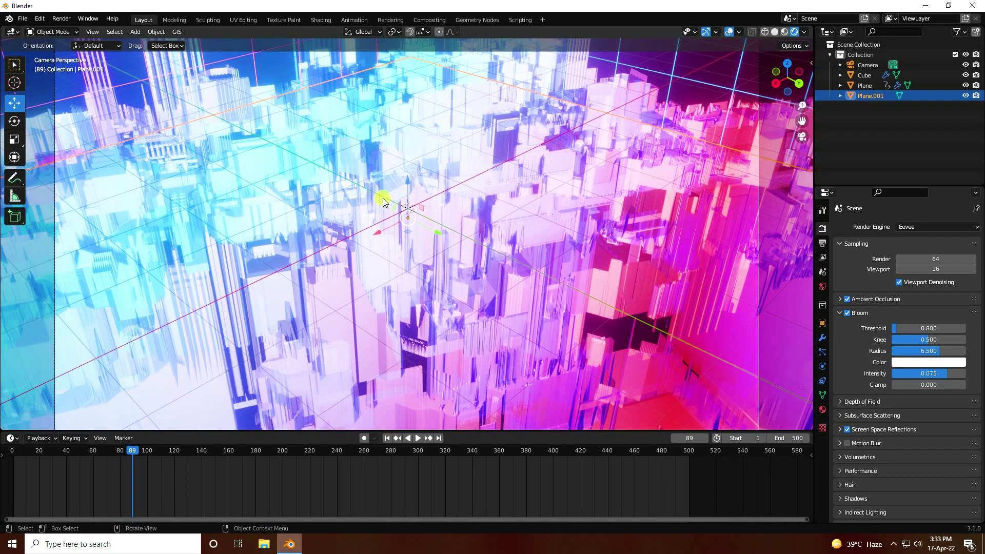
click(822, 242)
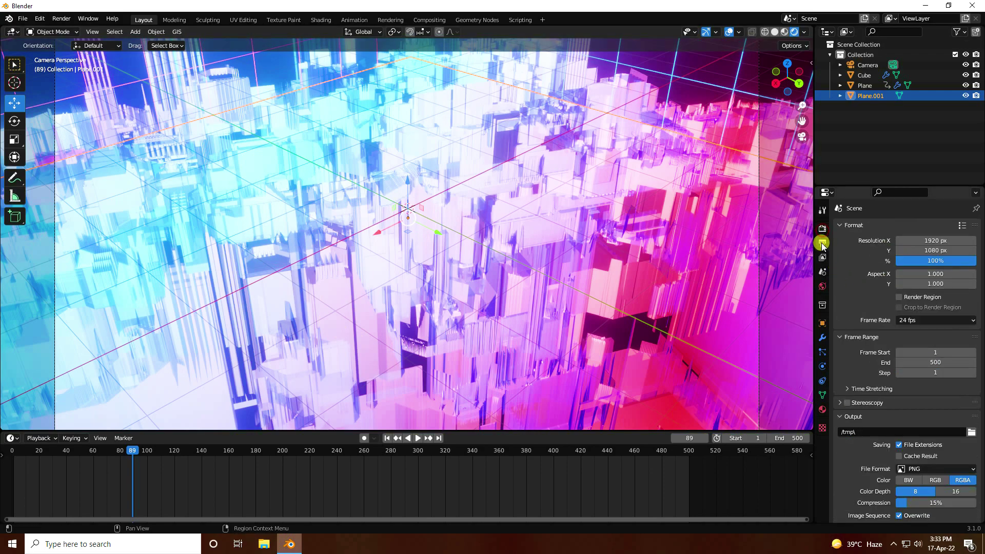
Create a new folder 'REN 3' inside Desktop/New JS for the render output.
click(971, 432)
click(140, 248)
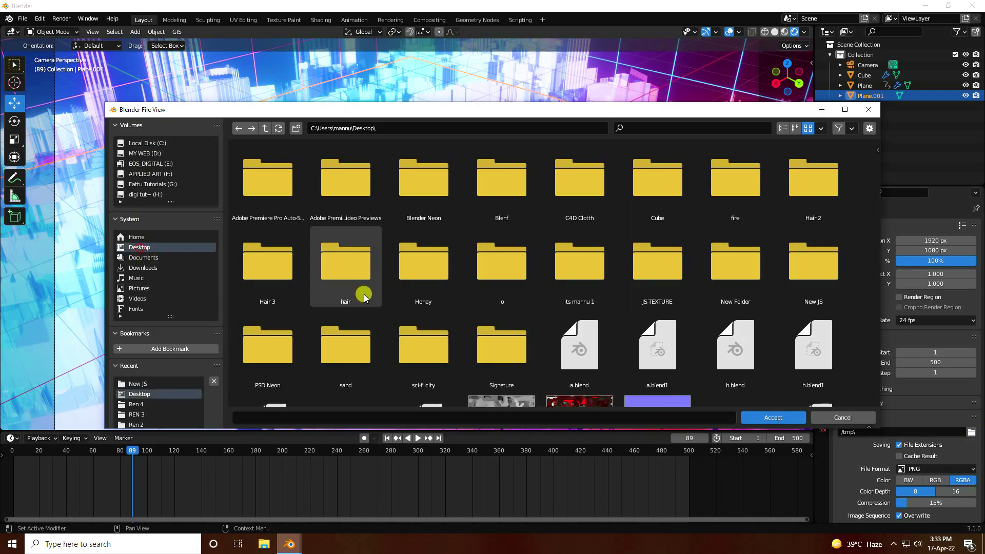
double_click(363, 290)
right_click(468, 215)
click(417, 241)
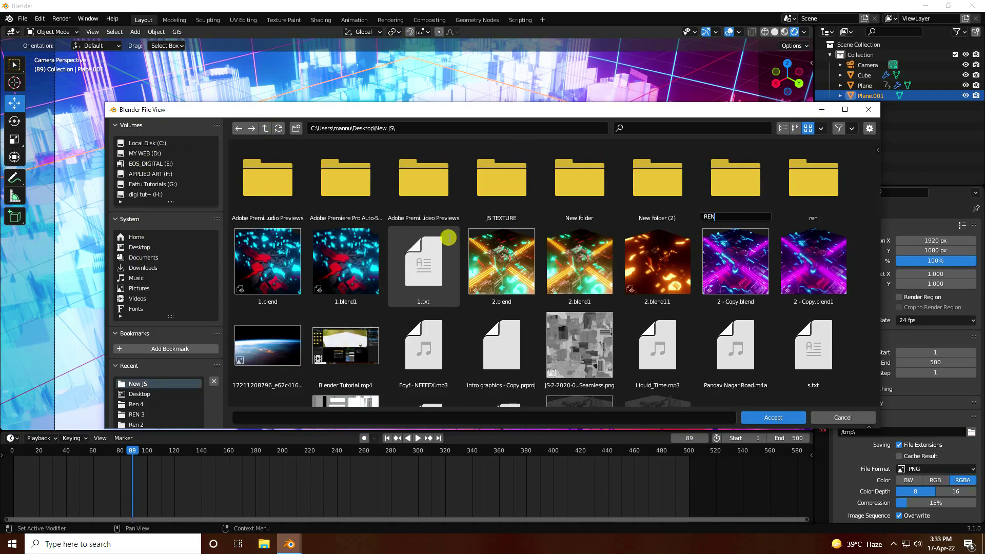
text(REN 3)
double_click(728, 178)
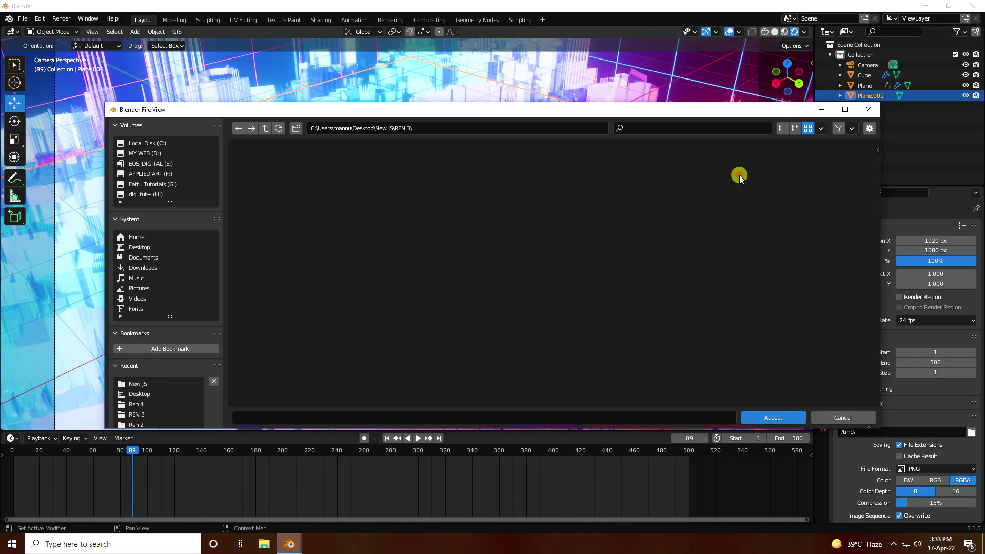
Name the output frames 'A', accept the path, and render the animation.
click(382, 415)
text(A)
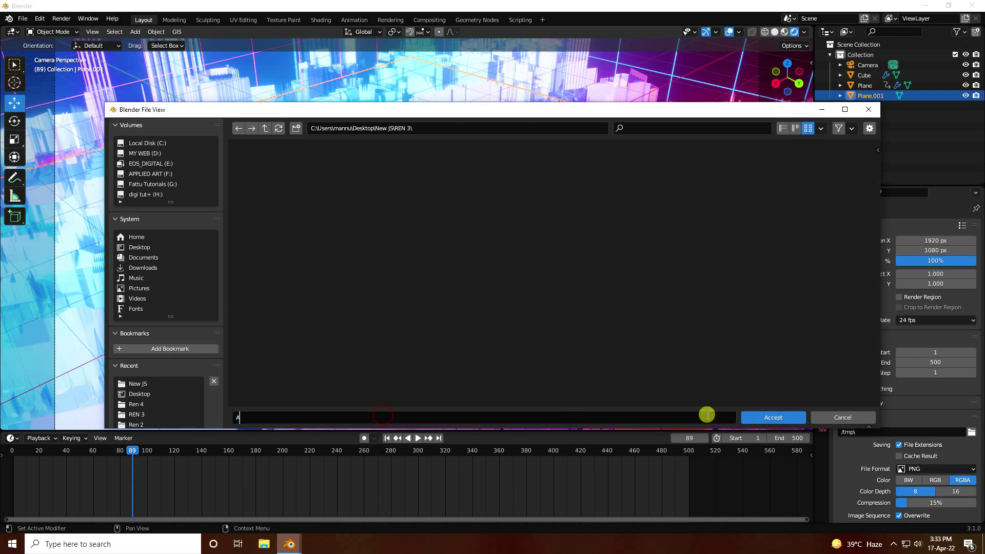
click(755, 417)
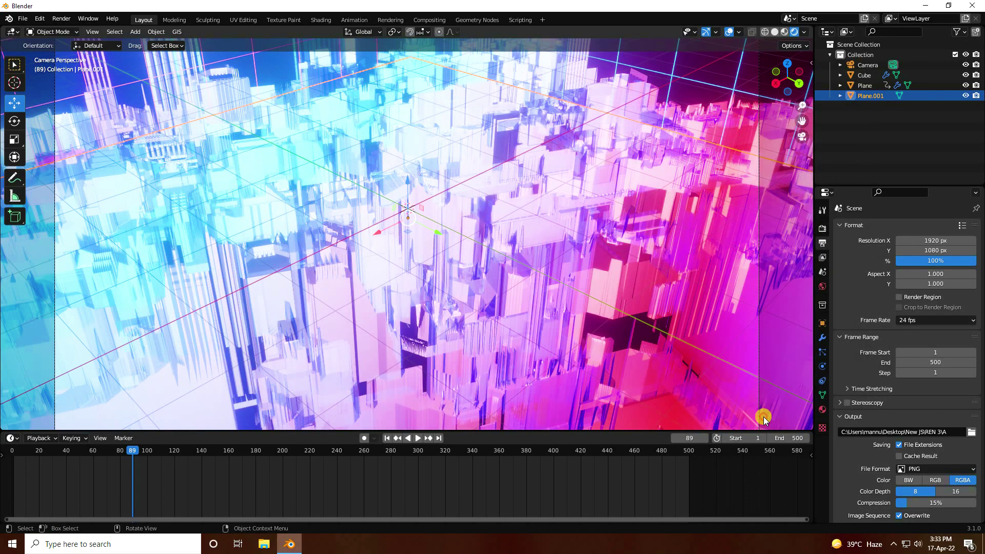
click(61, 19)
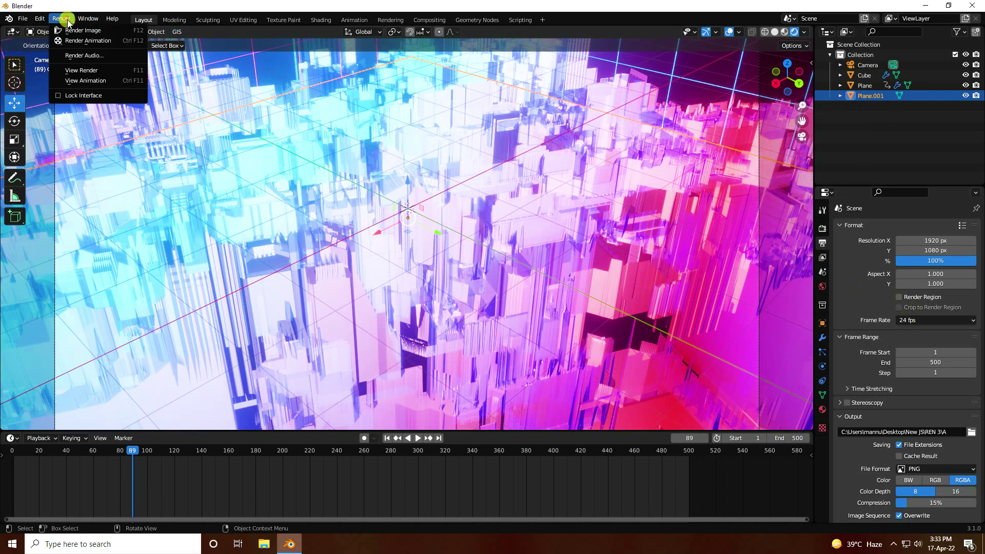
click(99, 45)
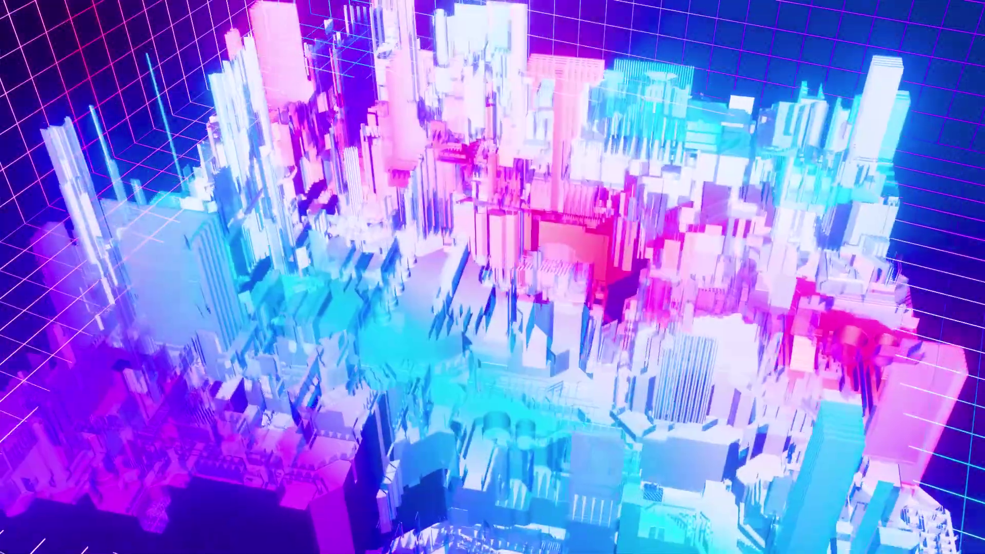